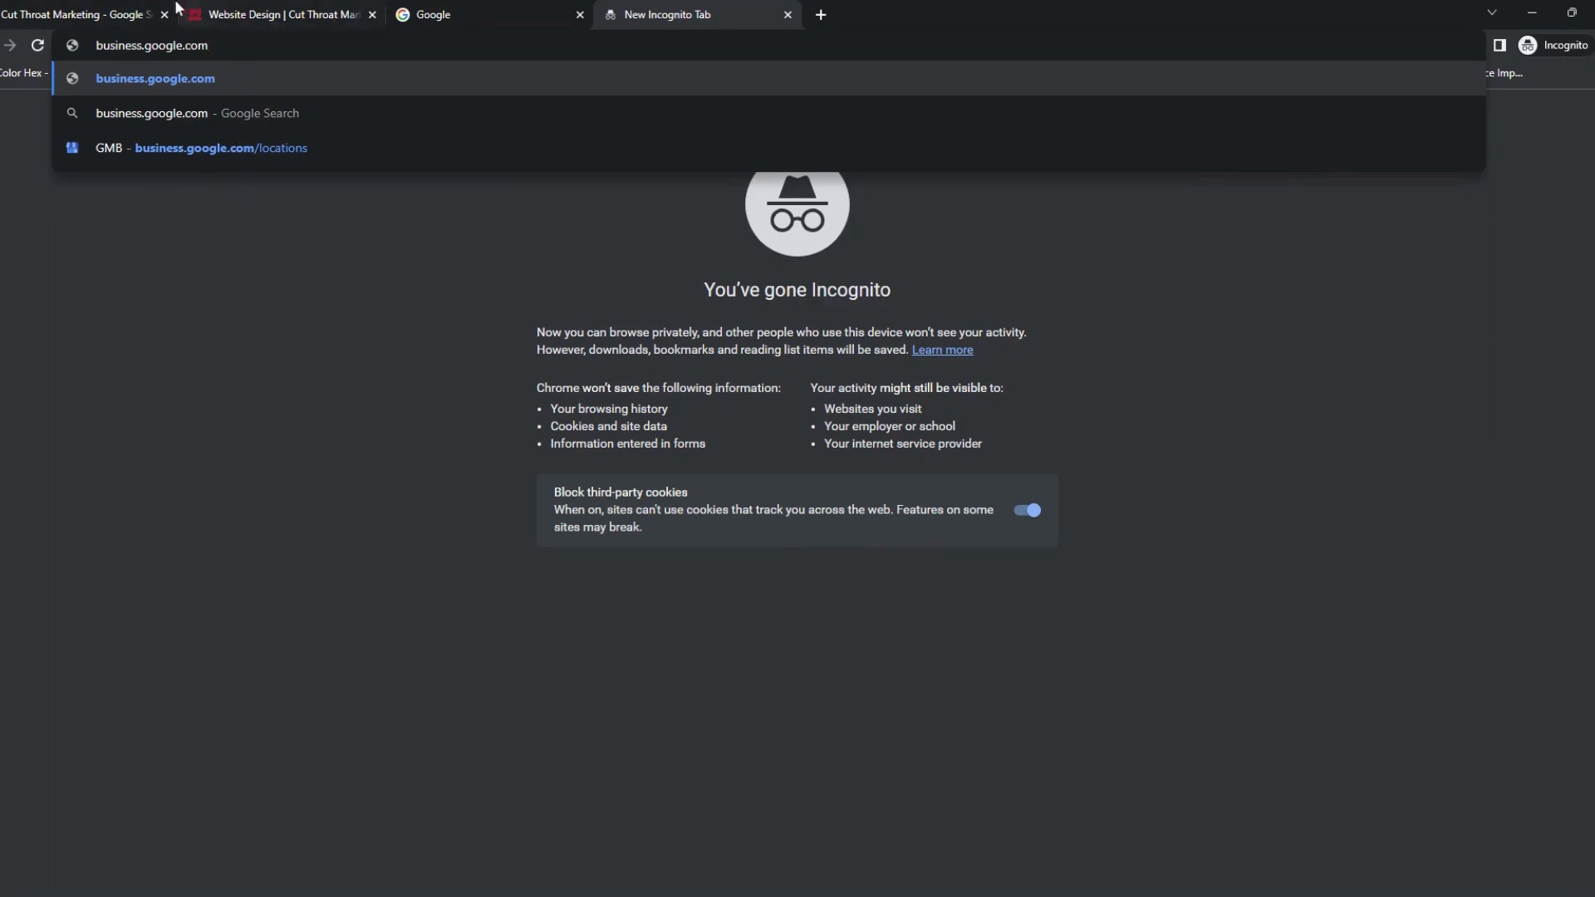
Switch to the Cut Throat Marketing search results and look over the business profile and its posted updates
left_click(139, 12)
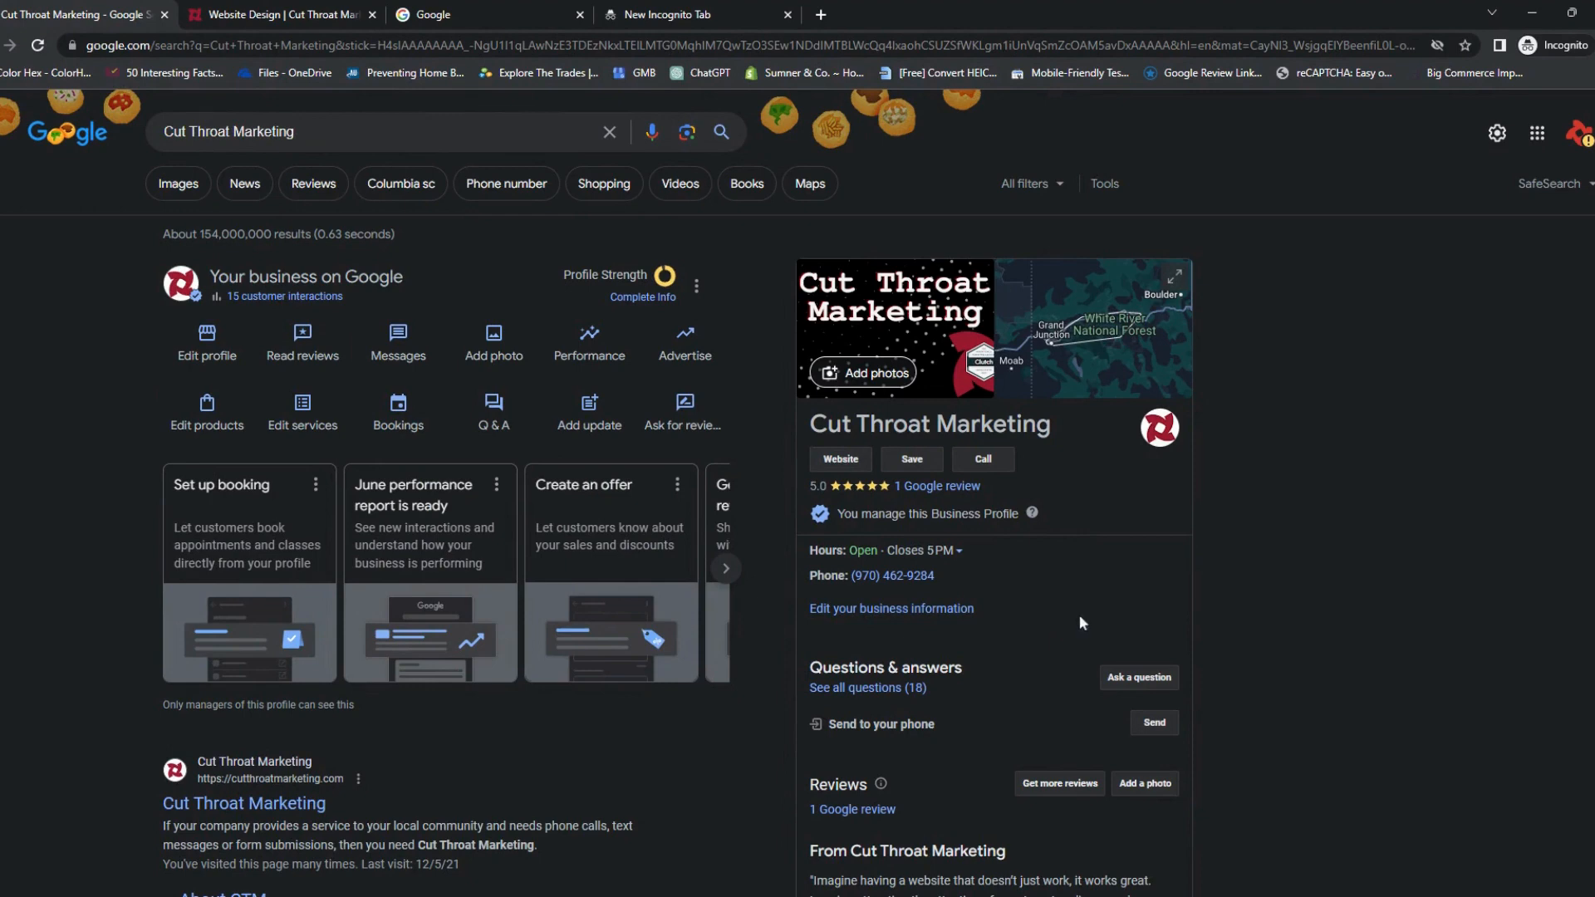
scroll(1096, 556, "down", 5)
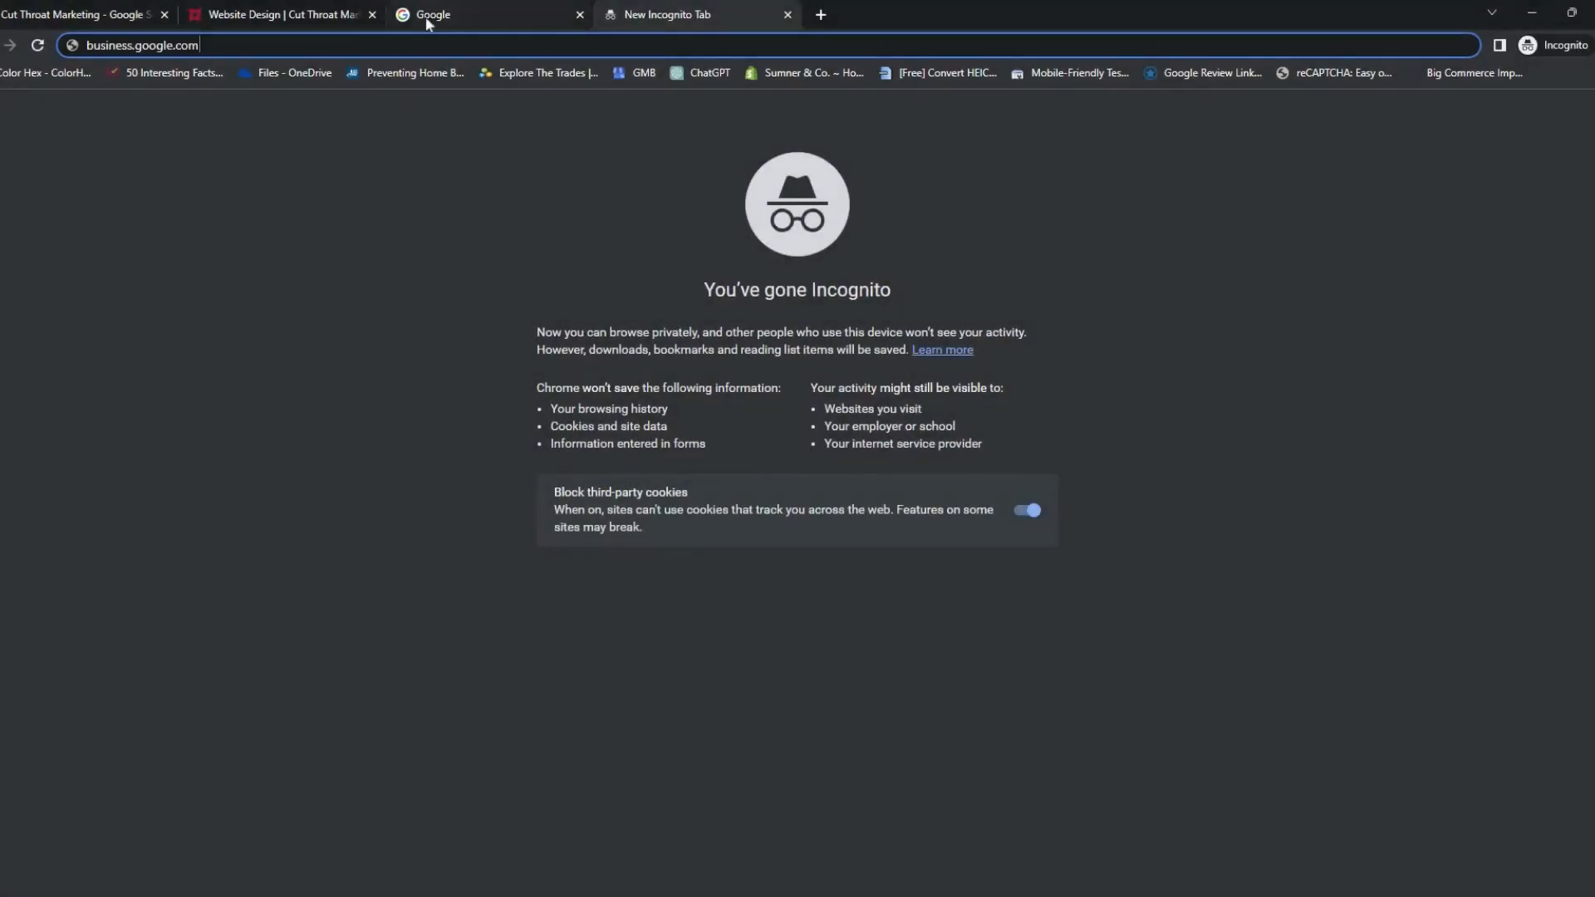
Search Google for "digital marketing agency" in the already open Google page
left_click(427, 24)
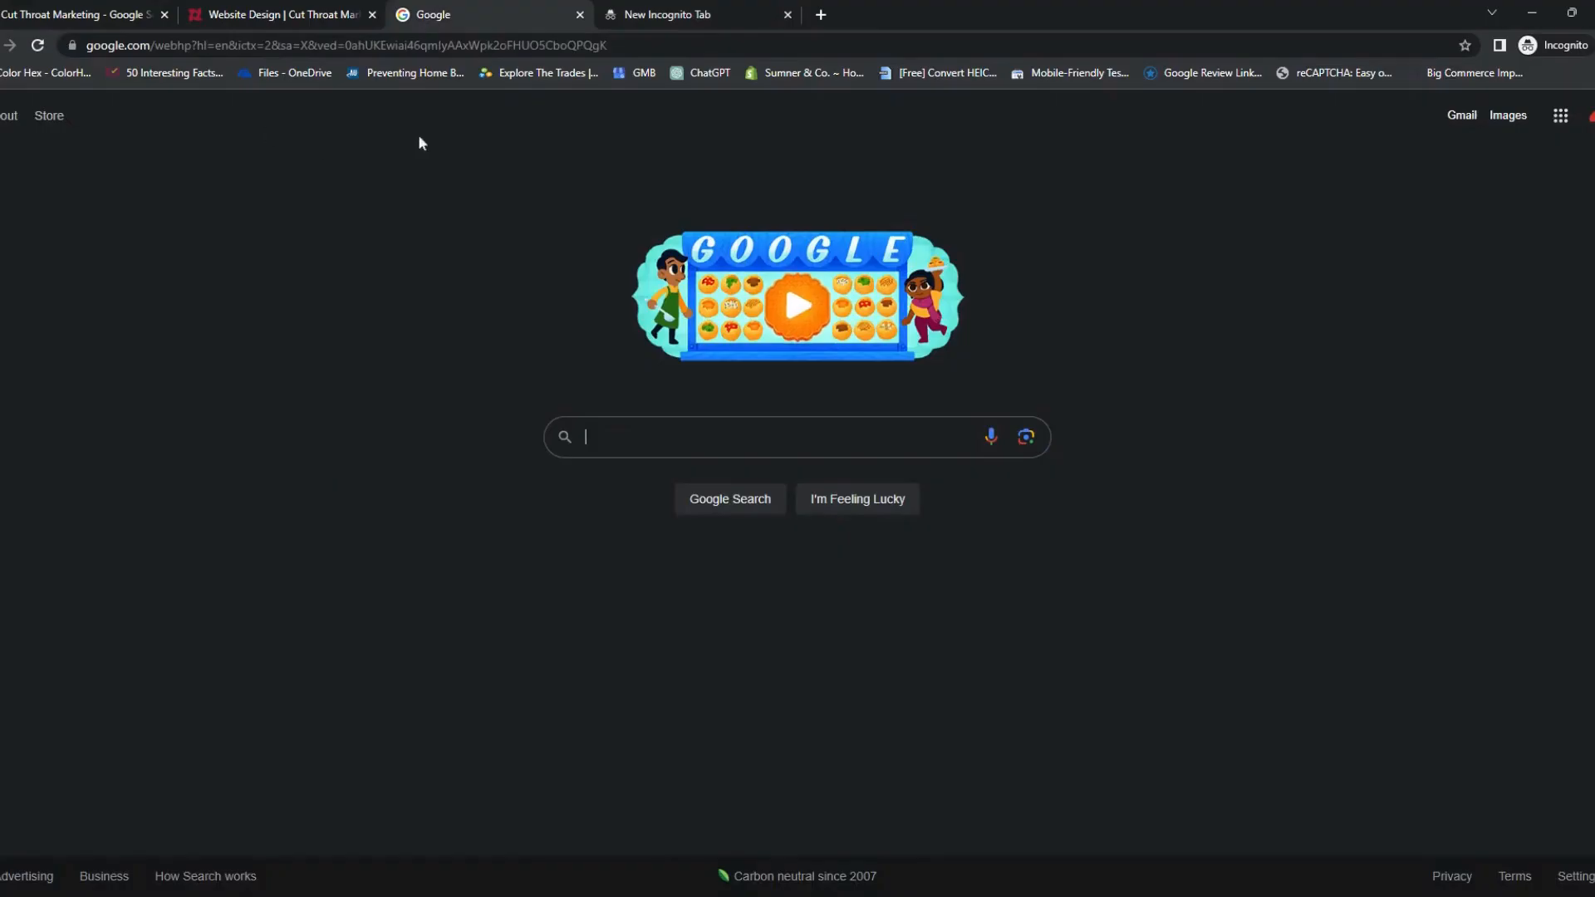
left_click(681, 453)
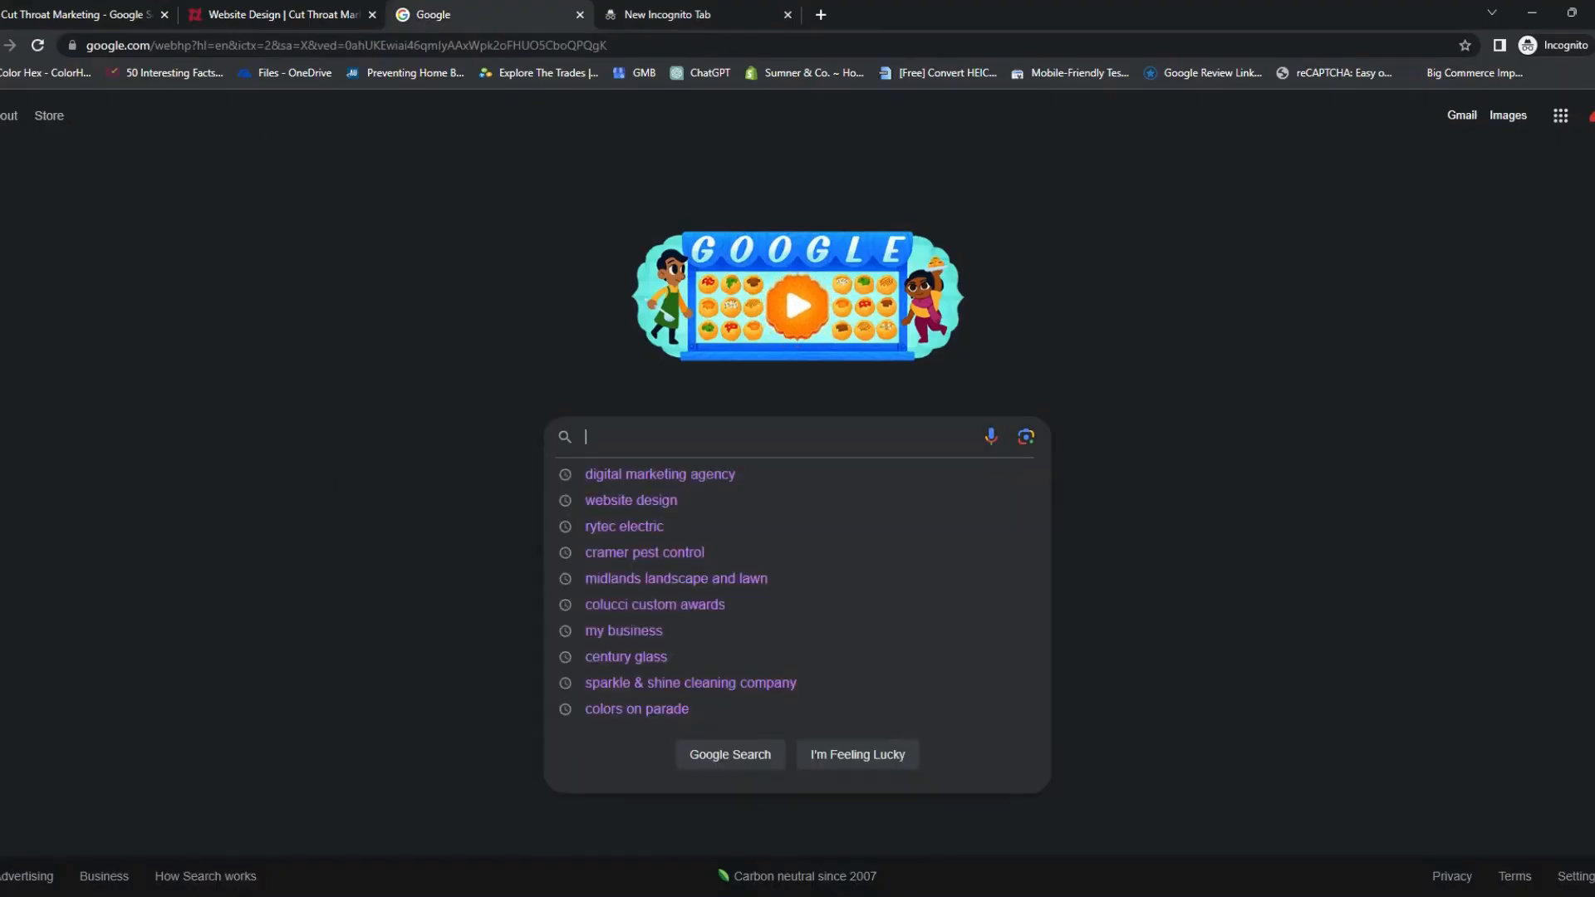
key("Down")
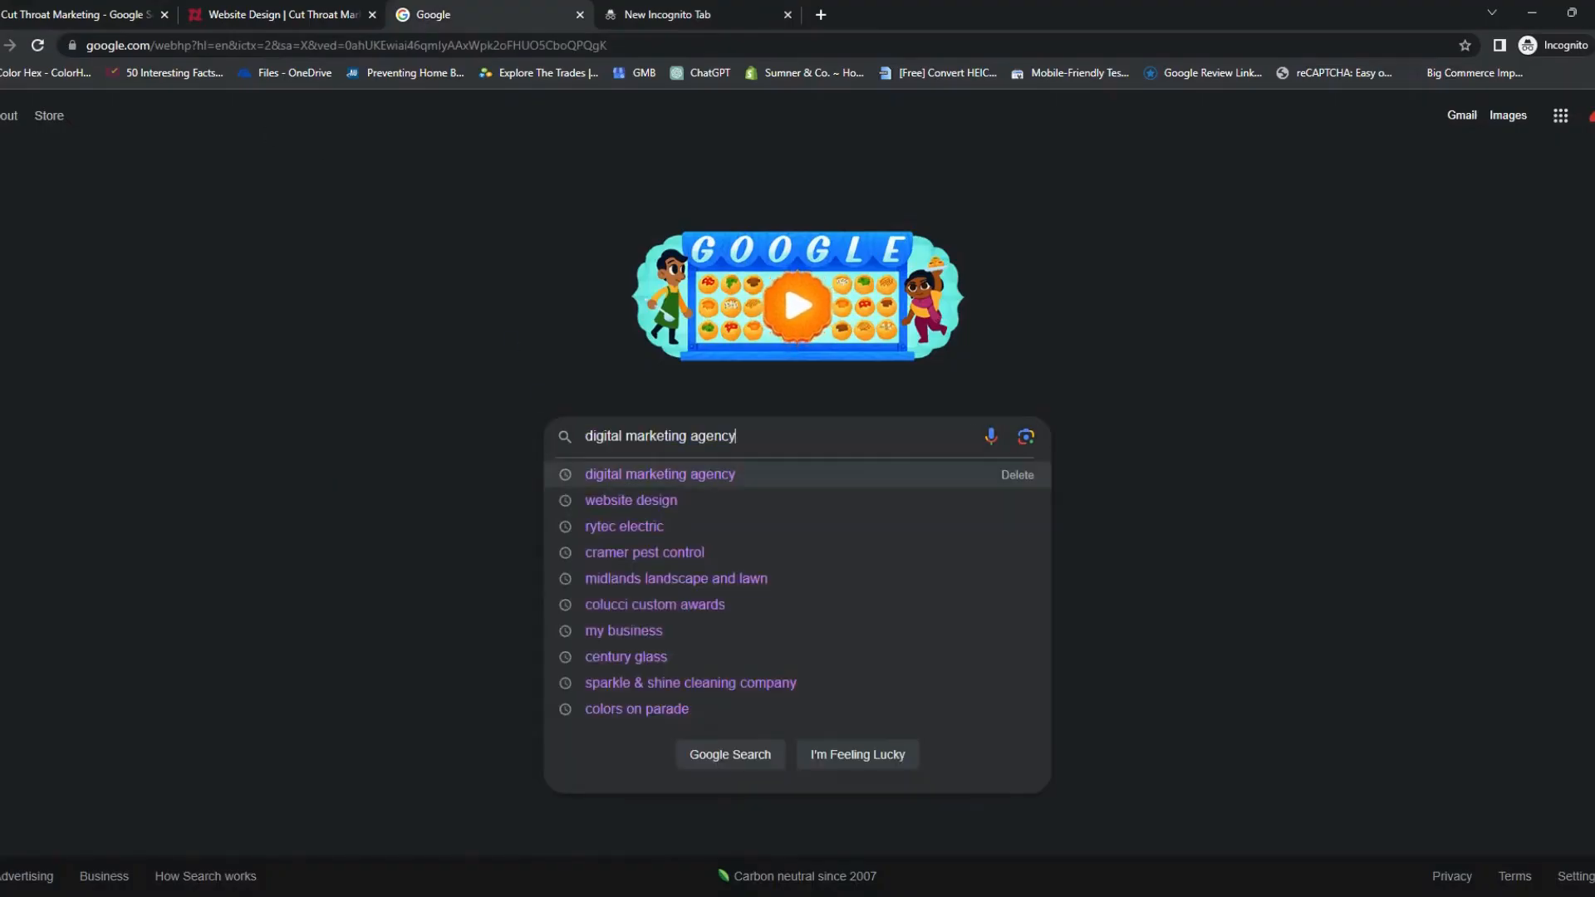
key("Return")
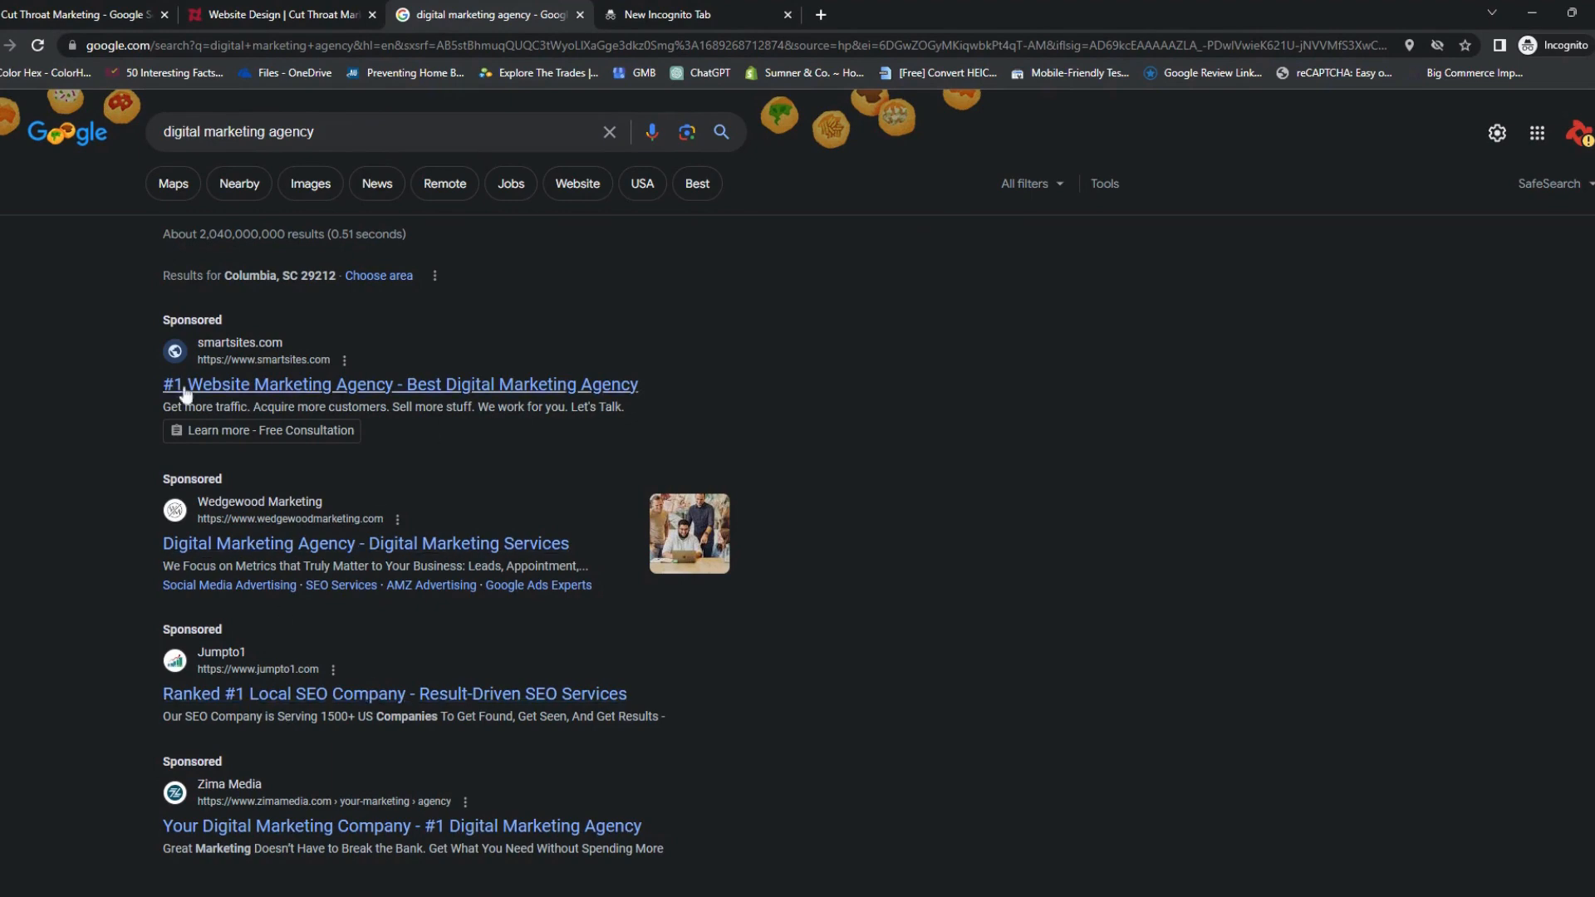
Examine the search results down to the Businesses section, including its map and local agency listings
scroll(605, 420, "down", 6)
scroll(825, 430, "down", 5)
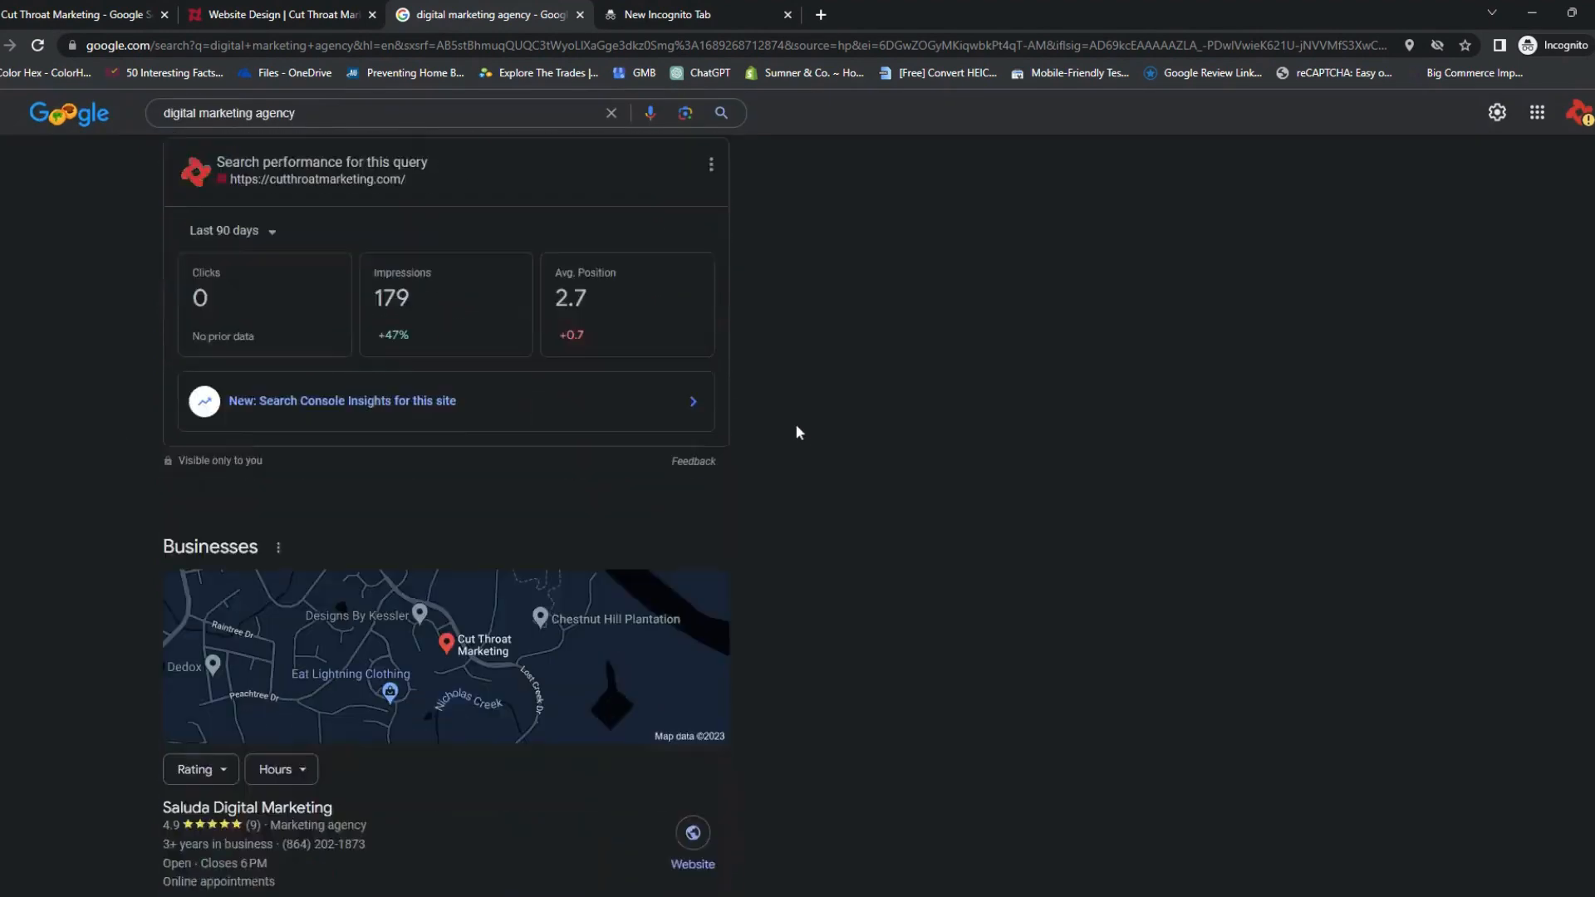
scroll(438, 406, "down", 1)
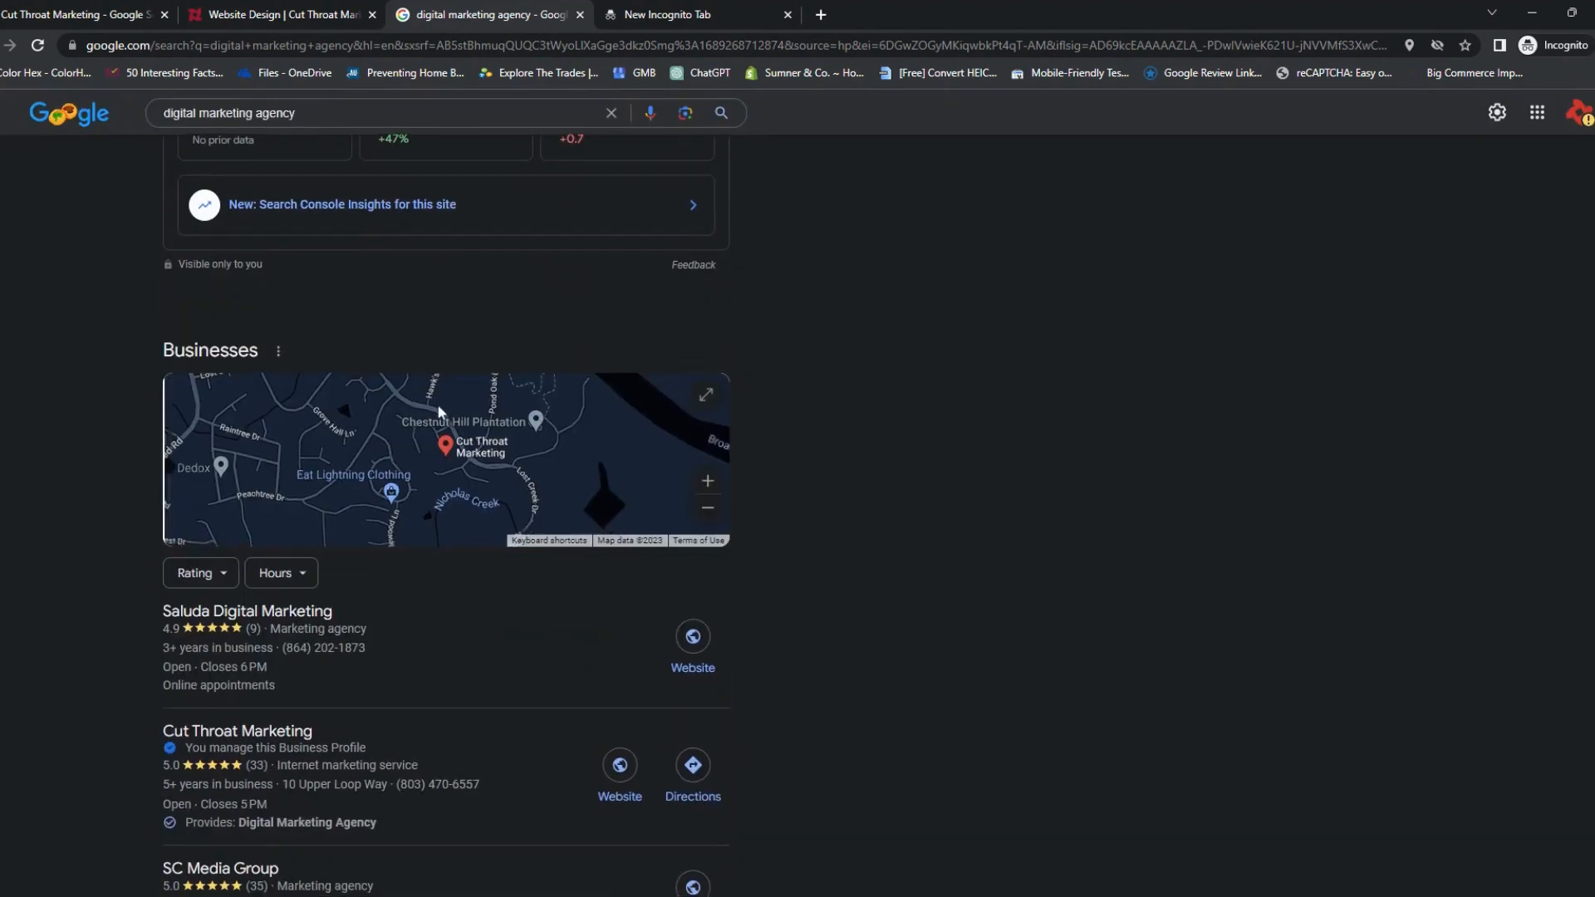
scroll(477, 466, "up", 1)
left_click_drag(419, 431, 420, 473)
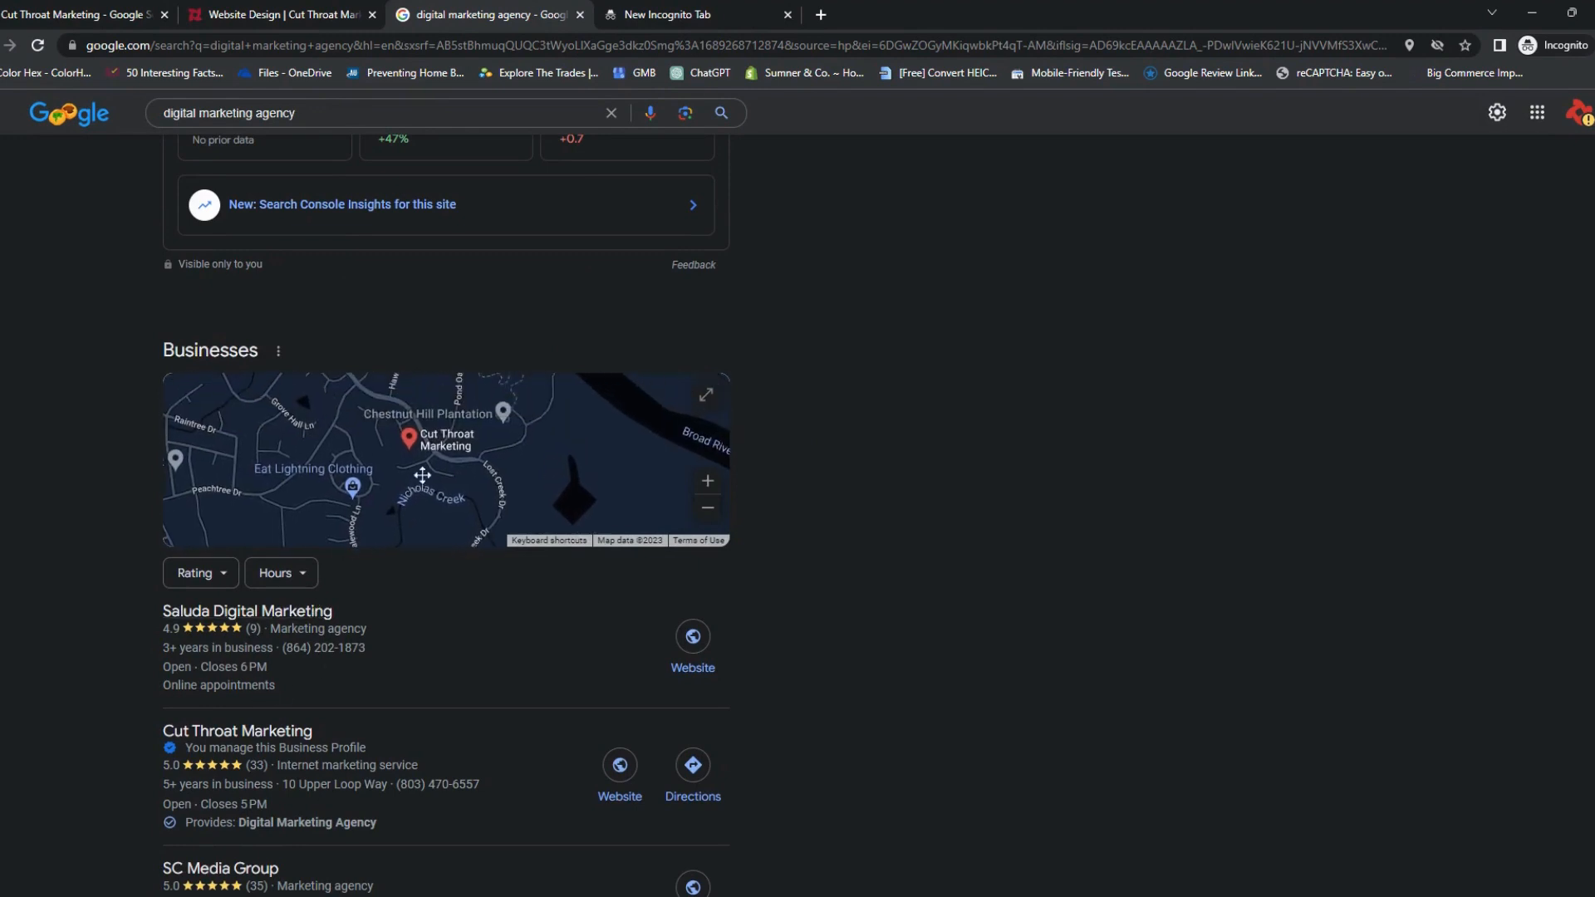
scroll(748, 620, "down", 1)
scroll(733, 620, "down", 2)
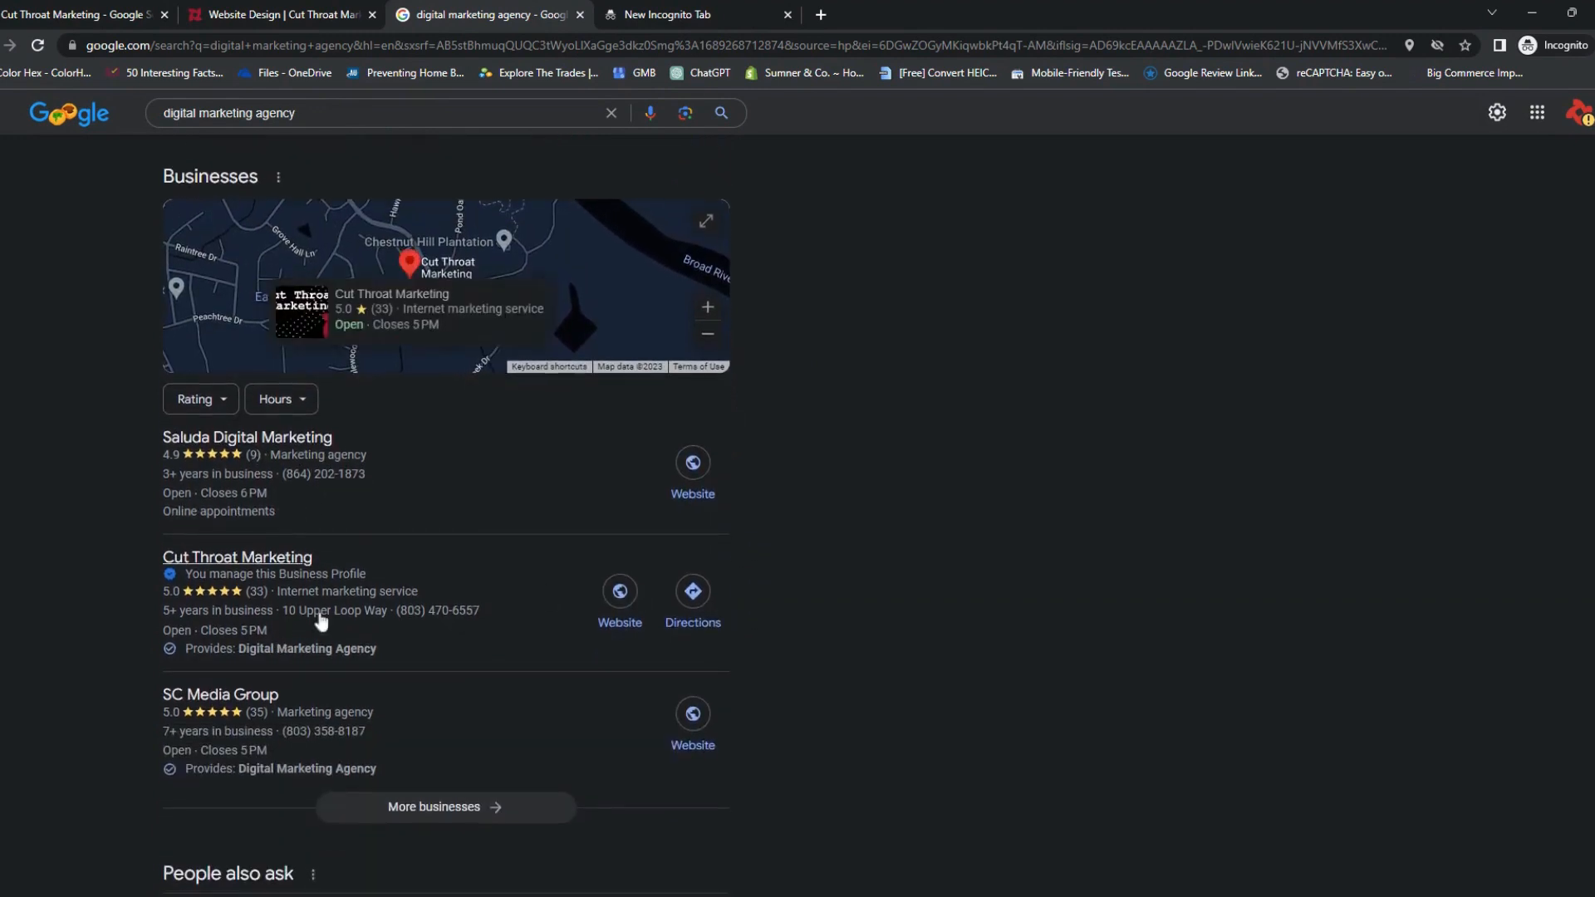
Open the Cut Throat Marketing business listing and look through its overview down to Latest Updates
left_click(264, 564)
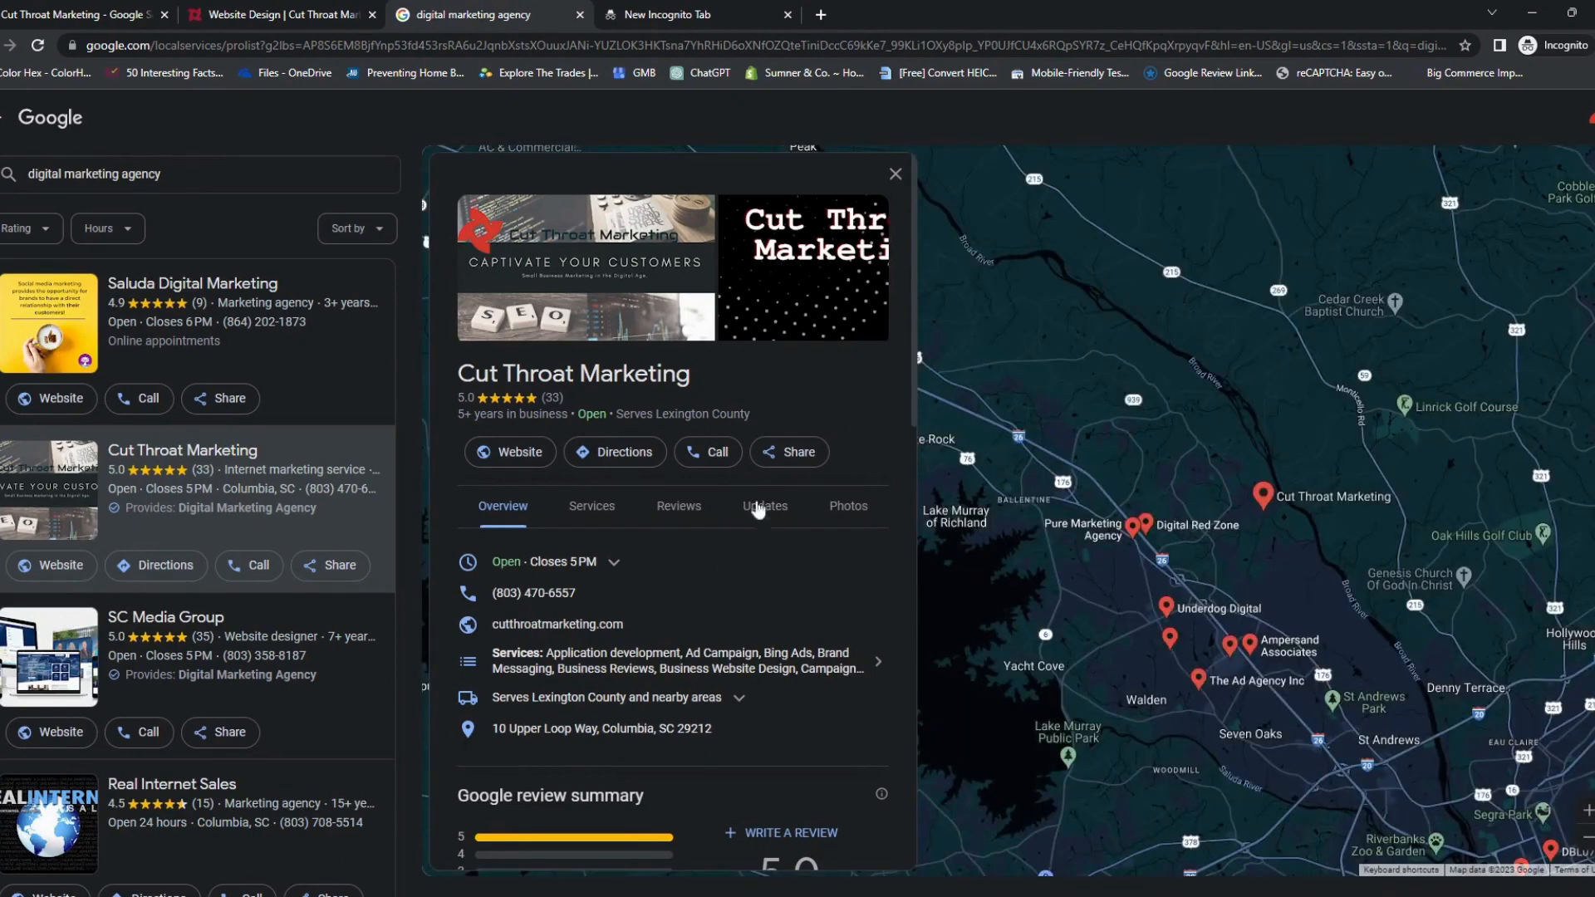
scroll(644, 602, "down", 4)
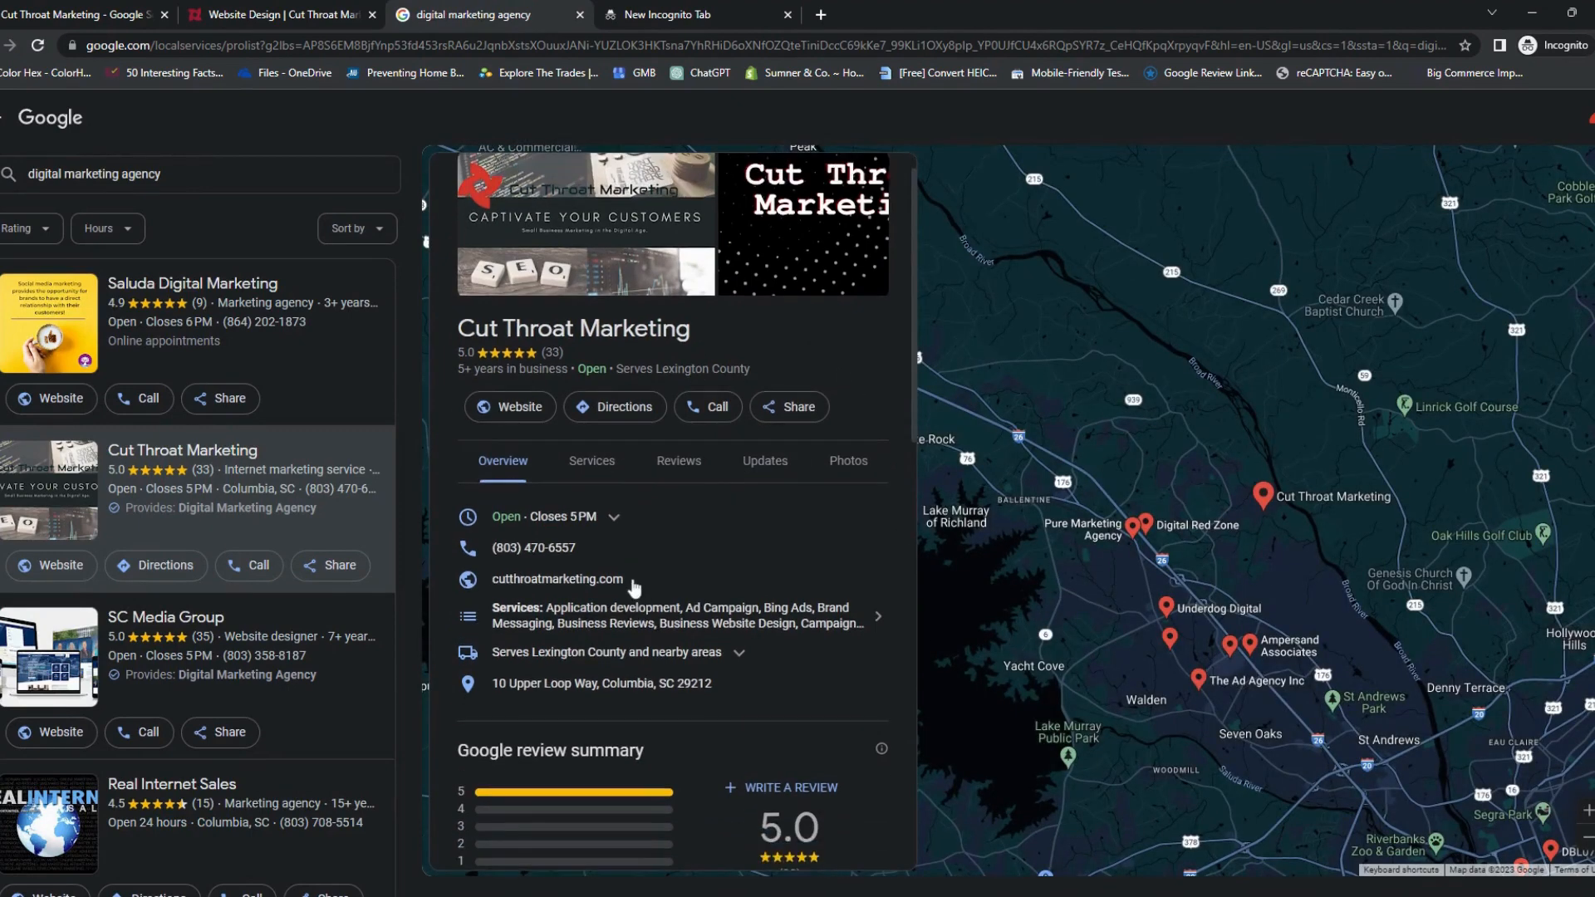
scroll(651, 553, "down", 10)
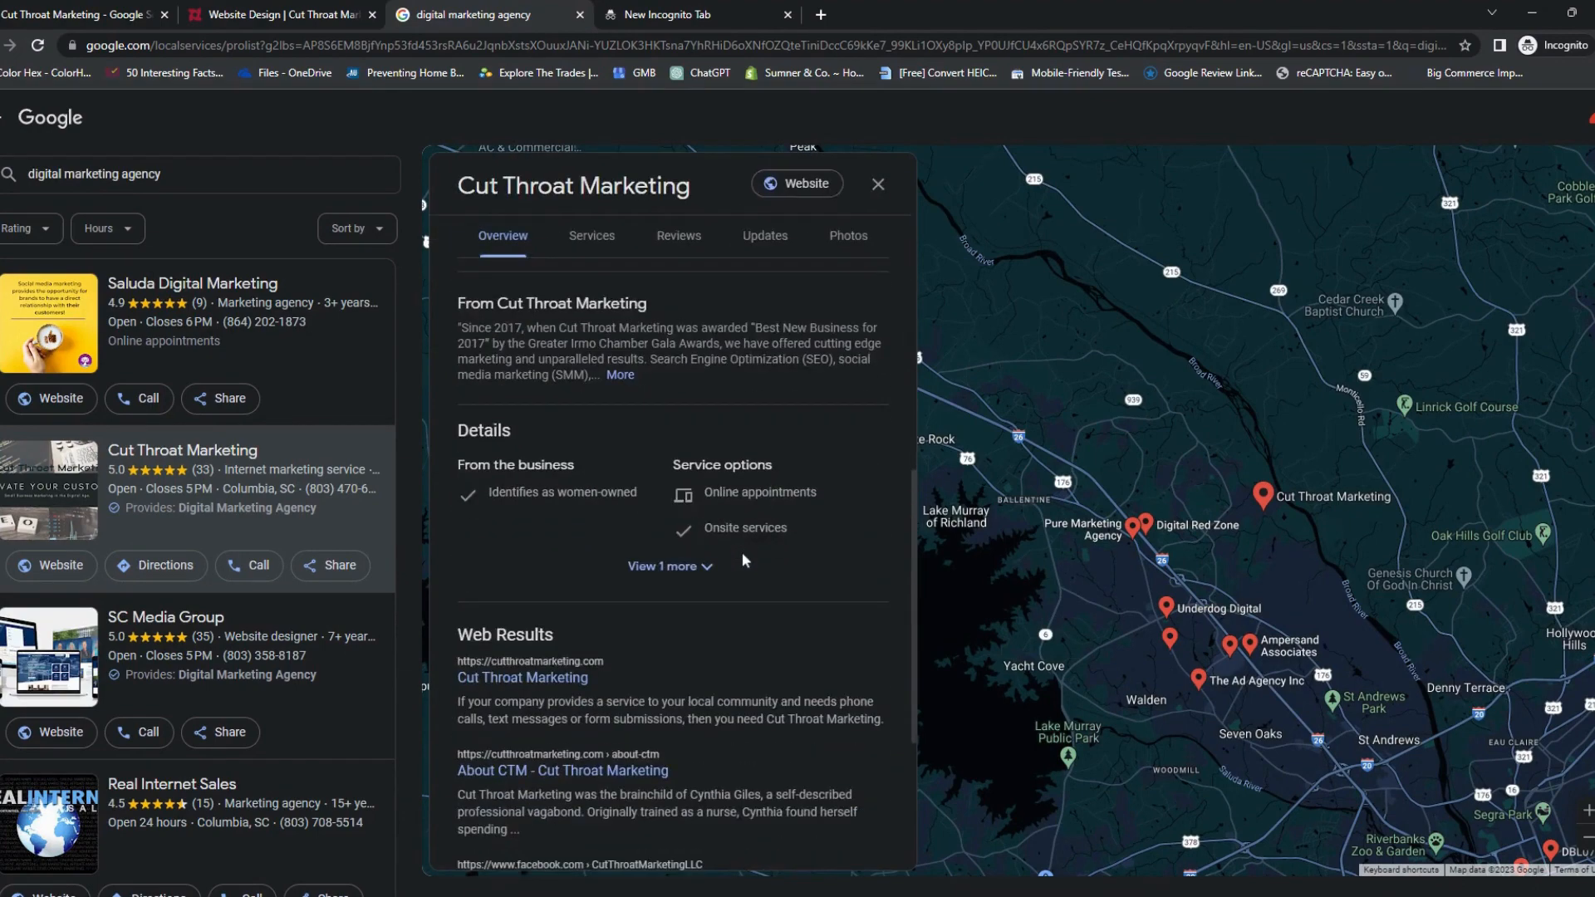
scroll(663, 645, "down", 1)
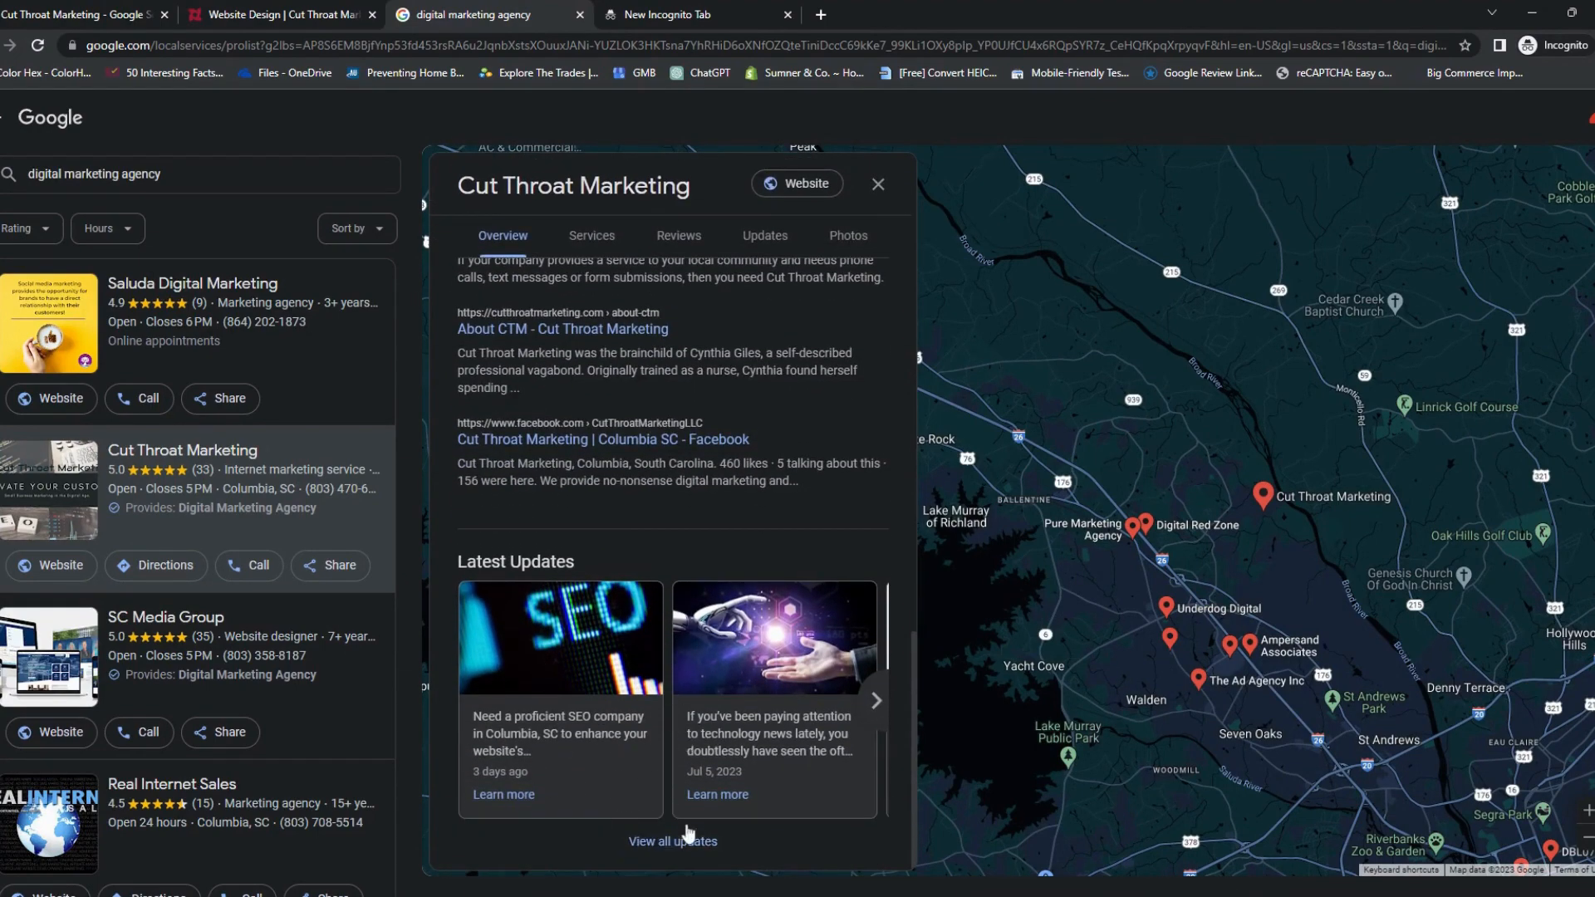
View the page linked from the latest SEO update, return to the listing, and close its details
left_click(492, 796)
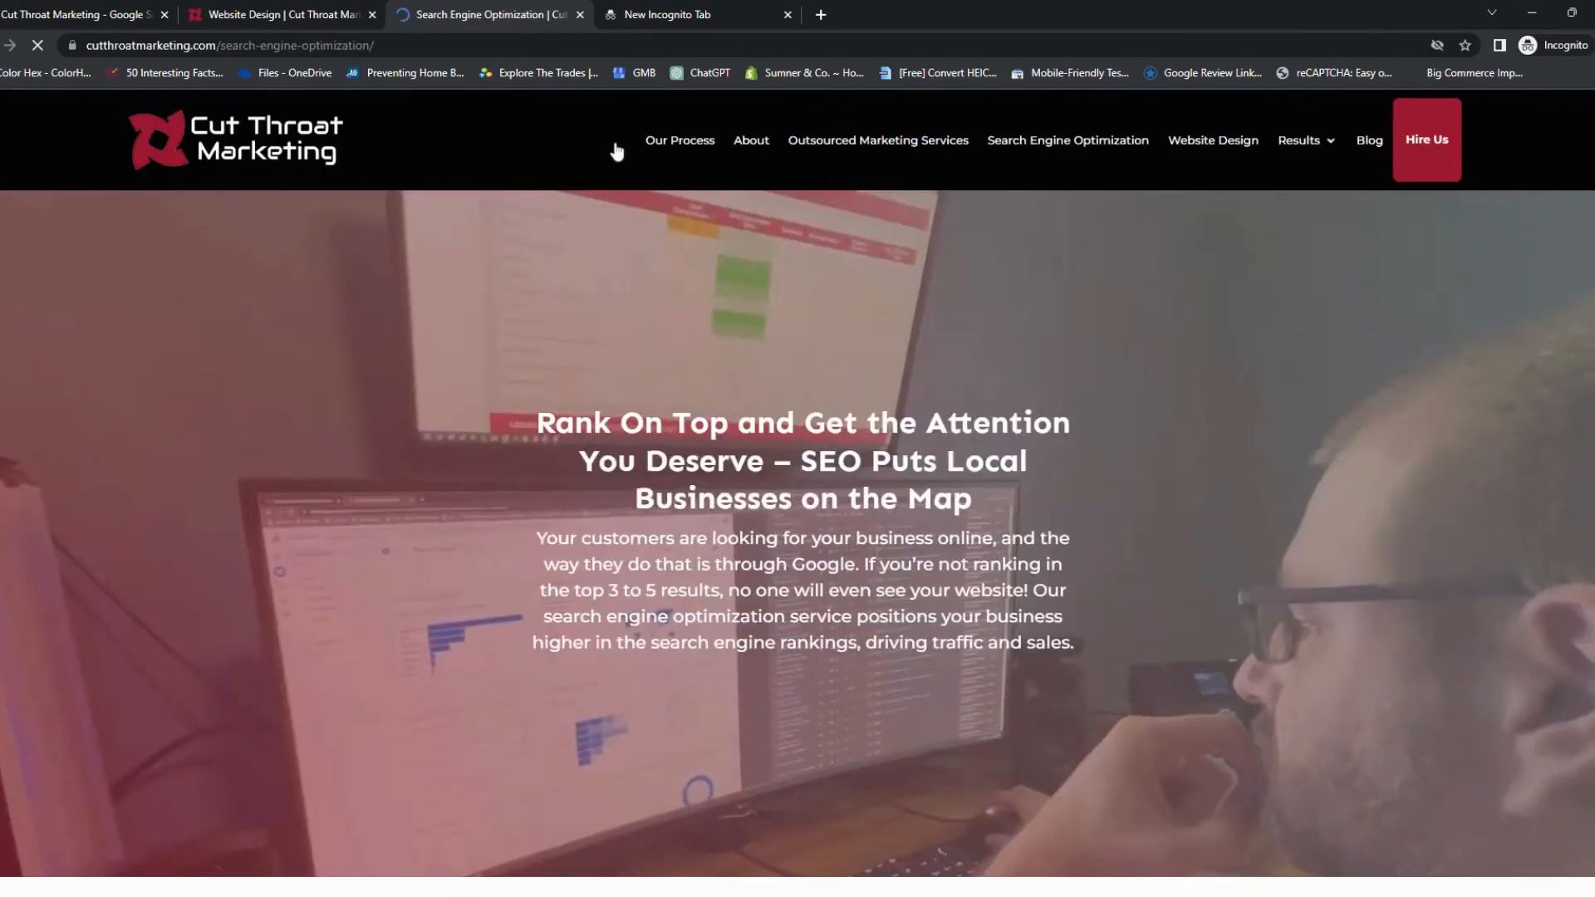
key("alt+Left")
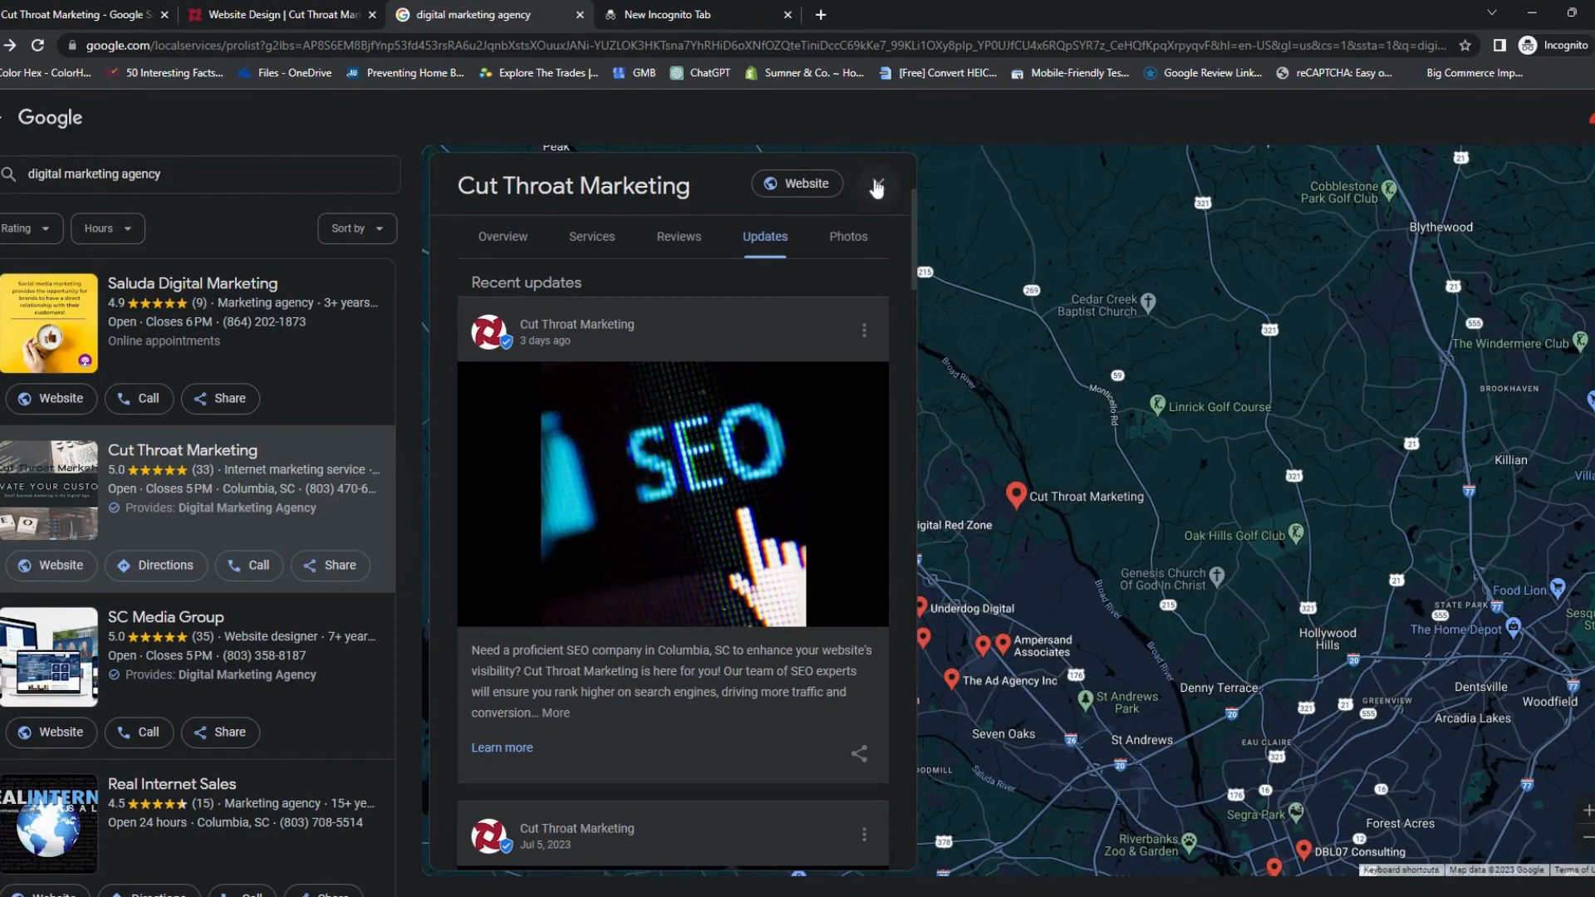
left_click(877, 185)
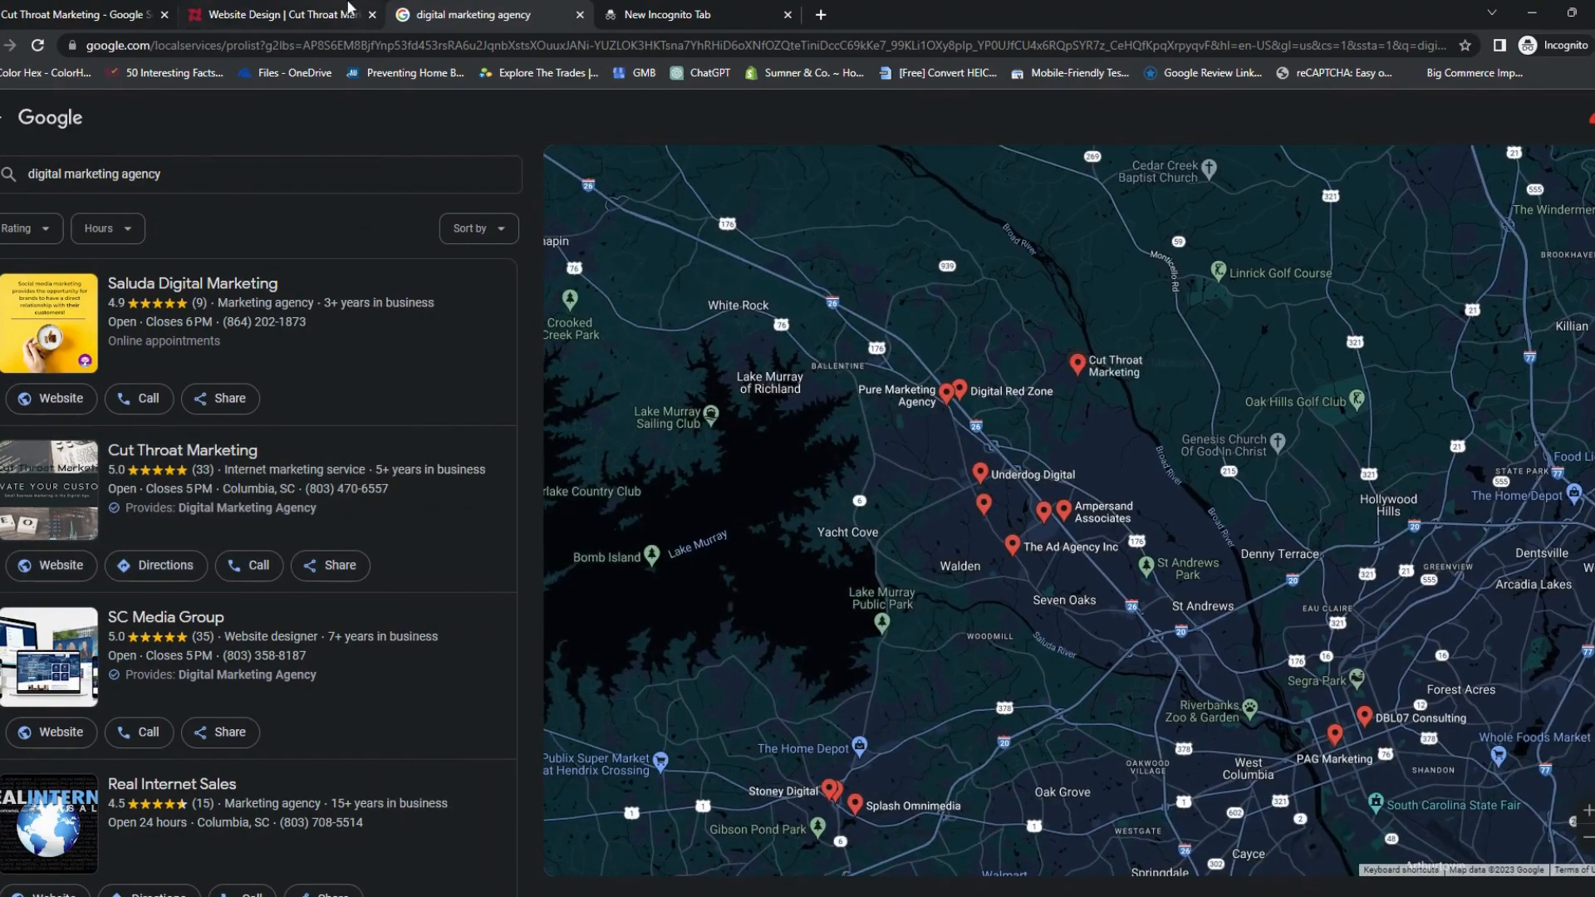
Return to the Cut Throat Marketing business profile and start a new post of the "Add update" type
left_click(97, 20)
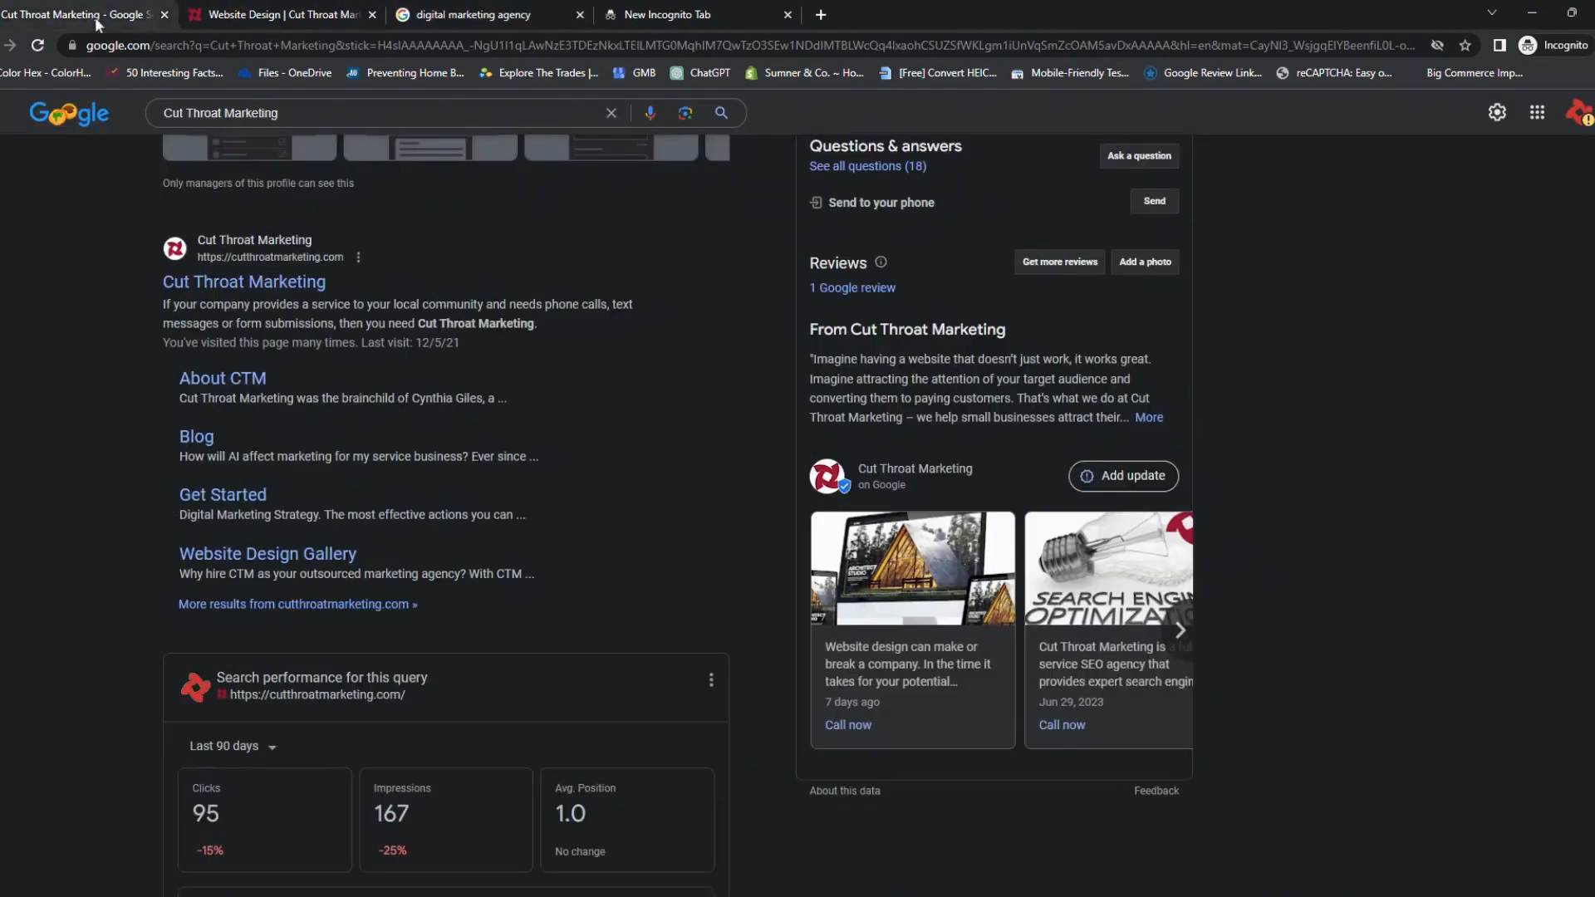
scroll(552, 495, "up", 6)
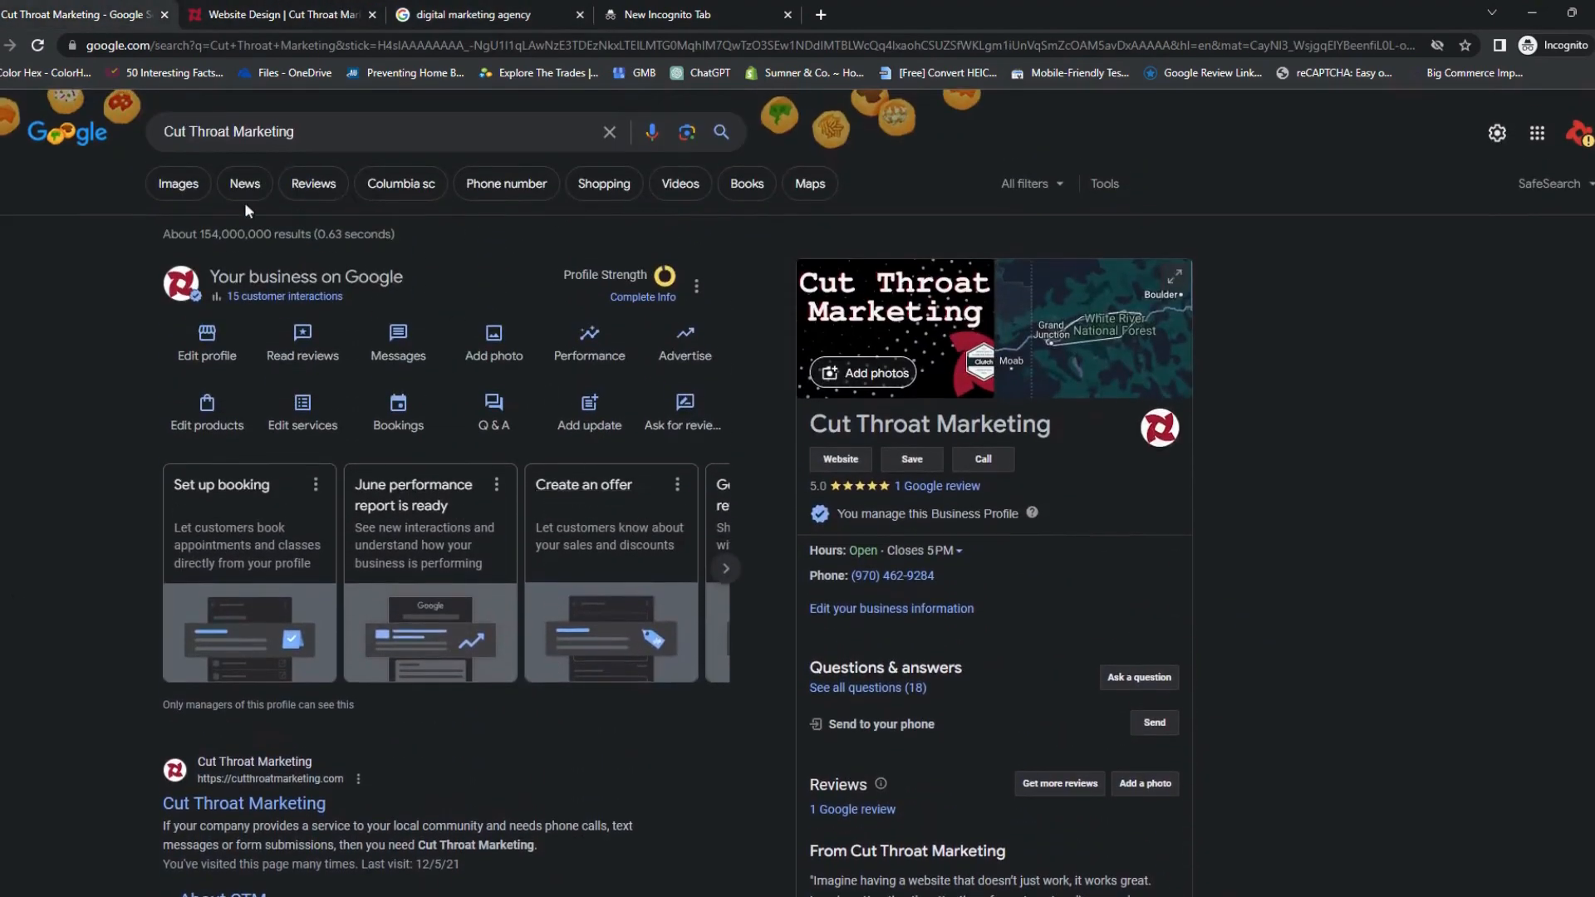
left_click(607, 422)
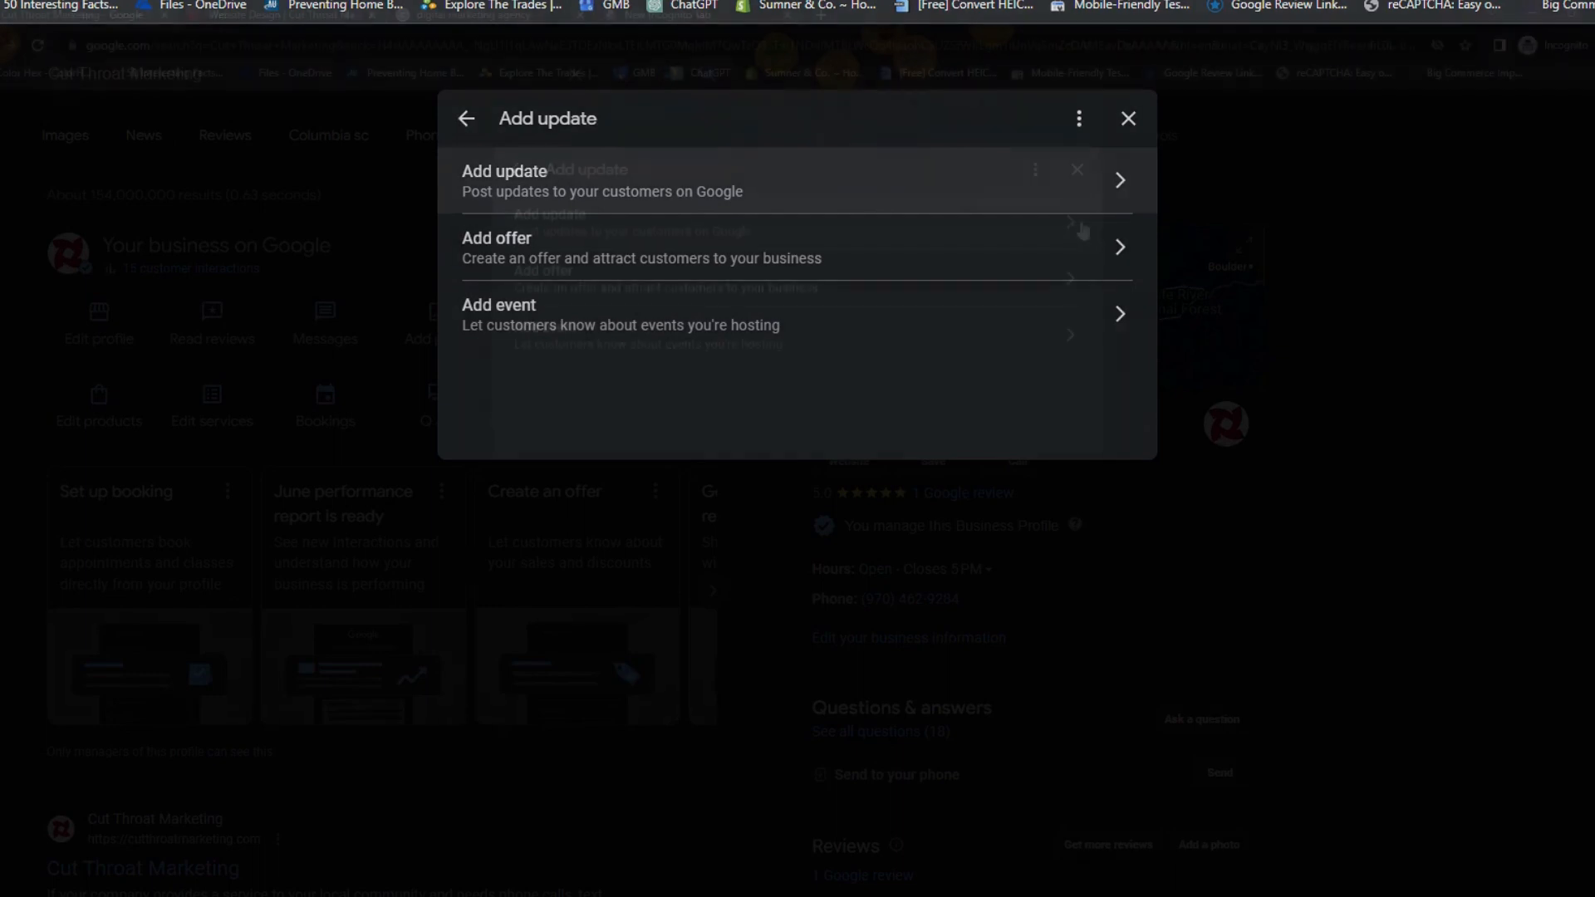
left_click(892, 180)
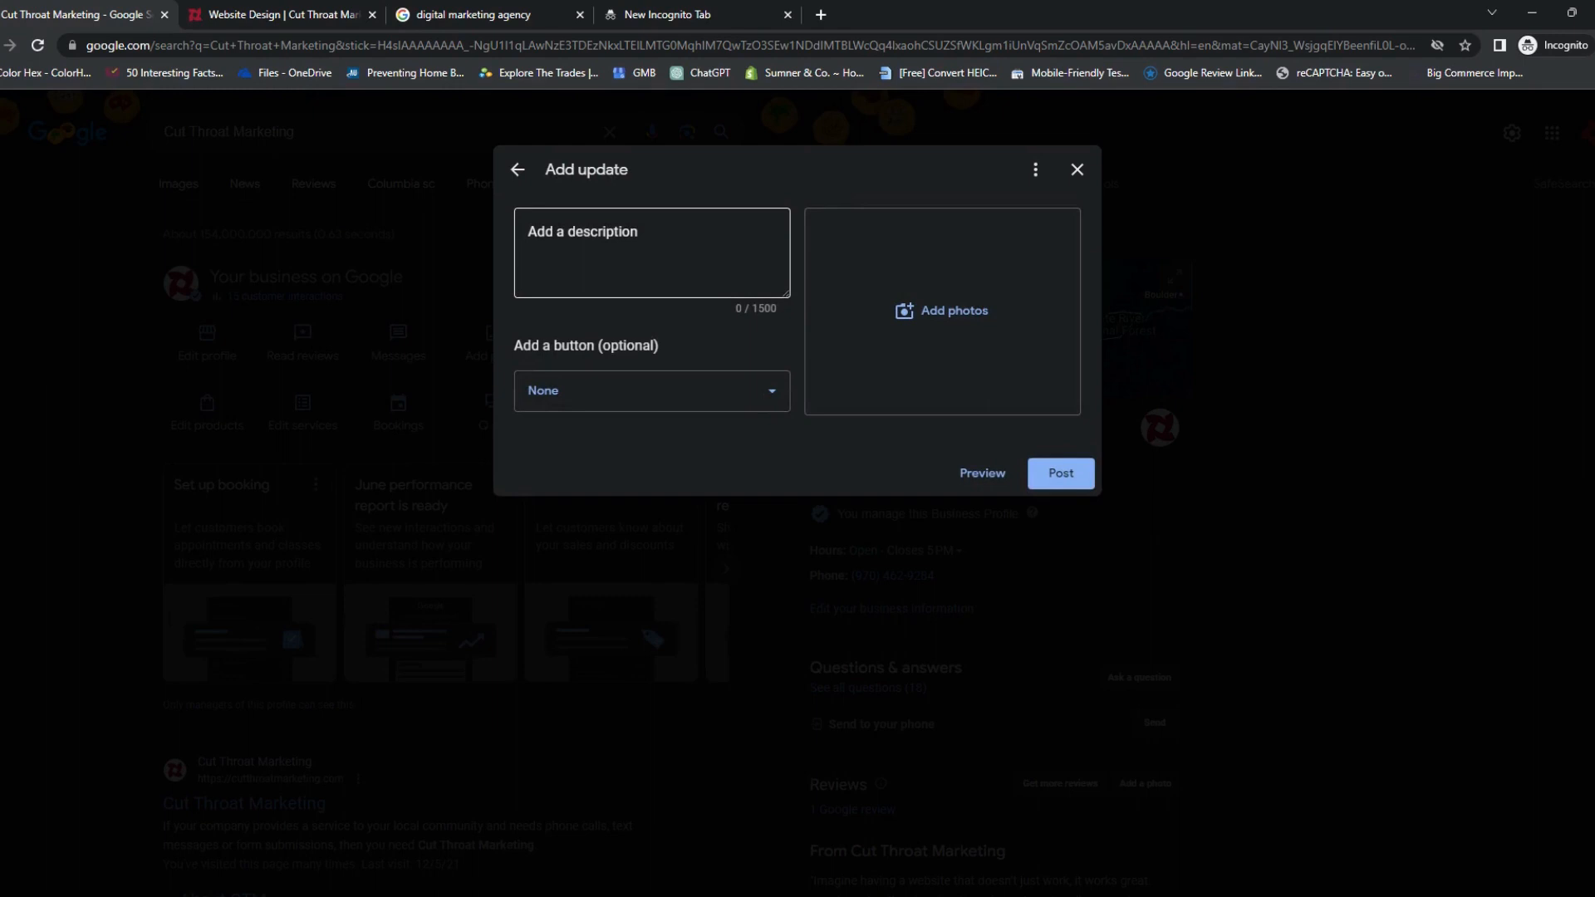
Paste the copied promotional text beginning "Are you looking for a quality website designer in Columbia, SC?" into the update's description
left_click(652, 252)
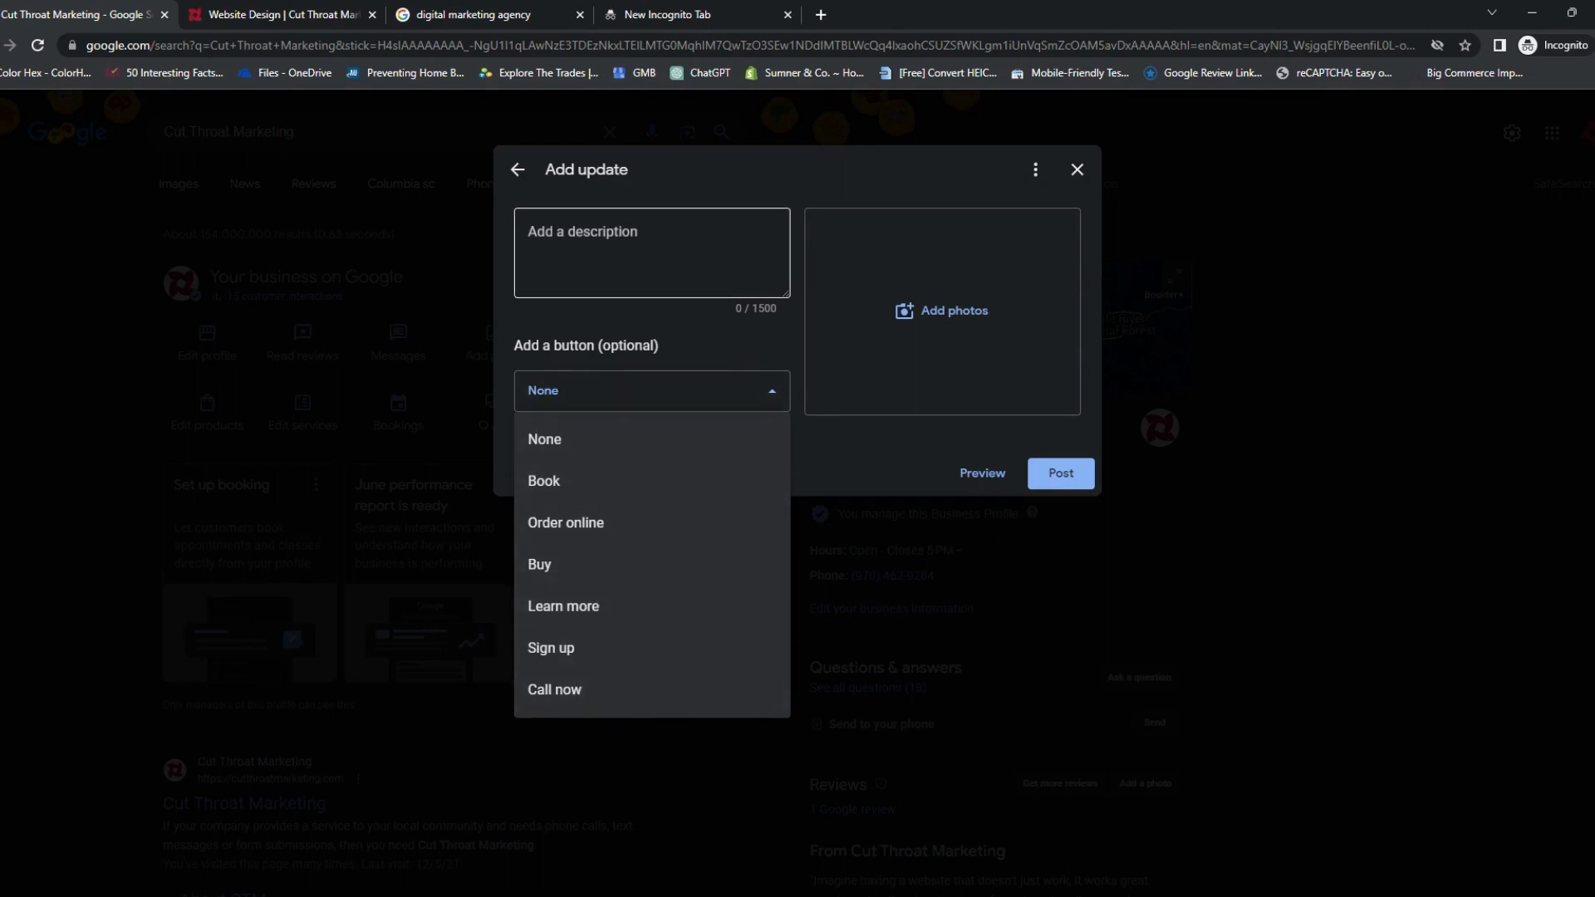
left_click(652, 252)
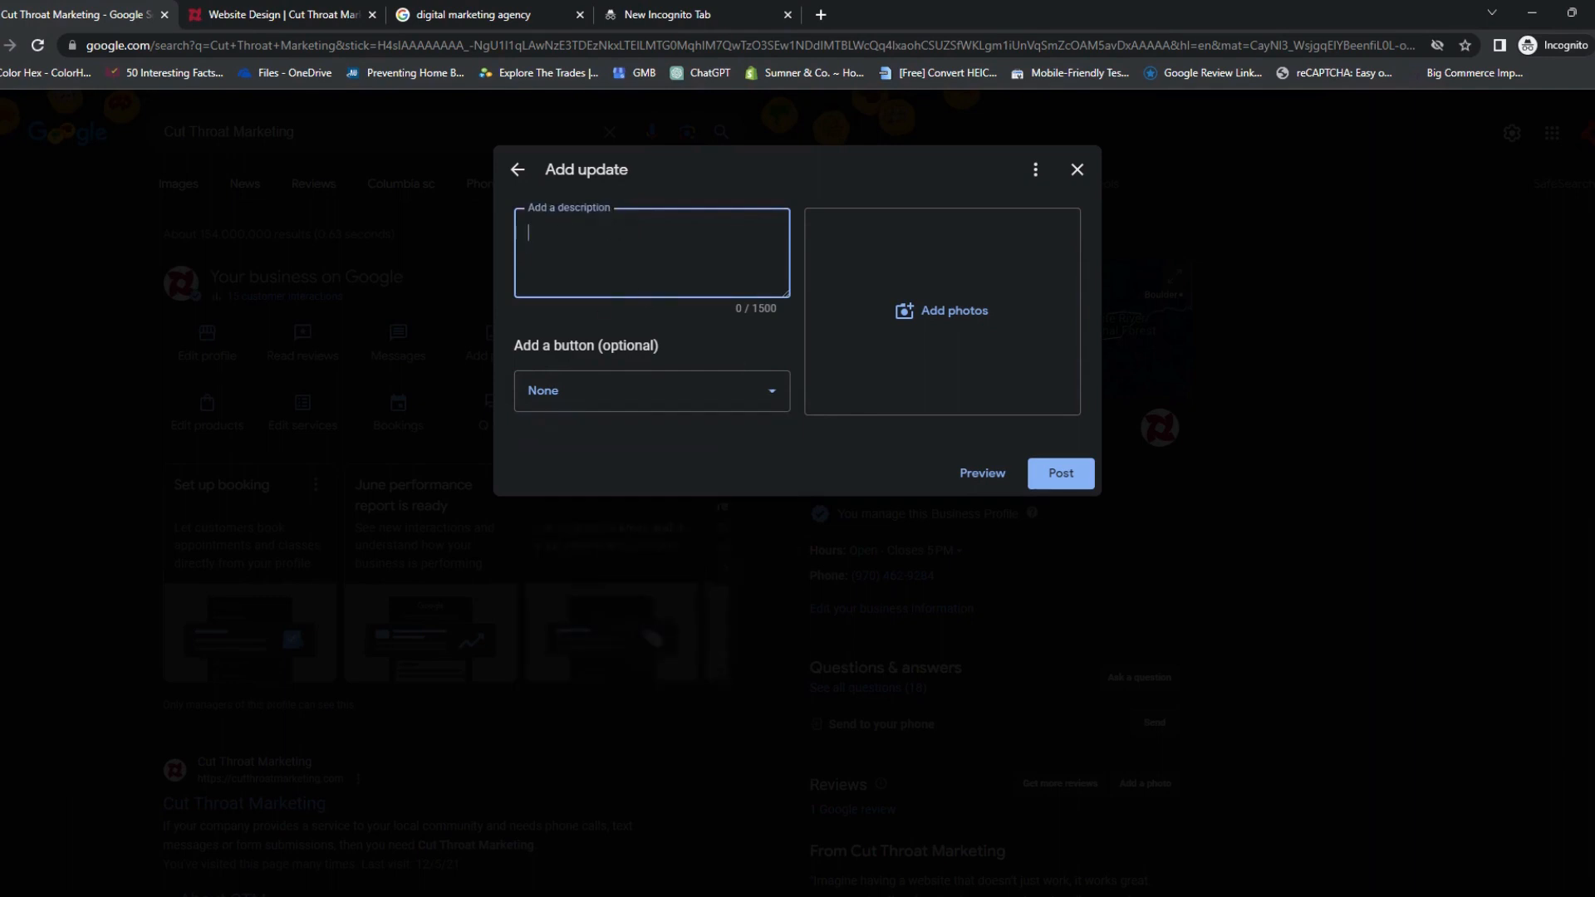
key("alt+Tab")
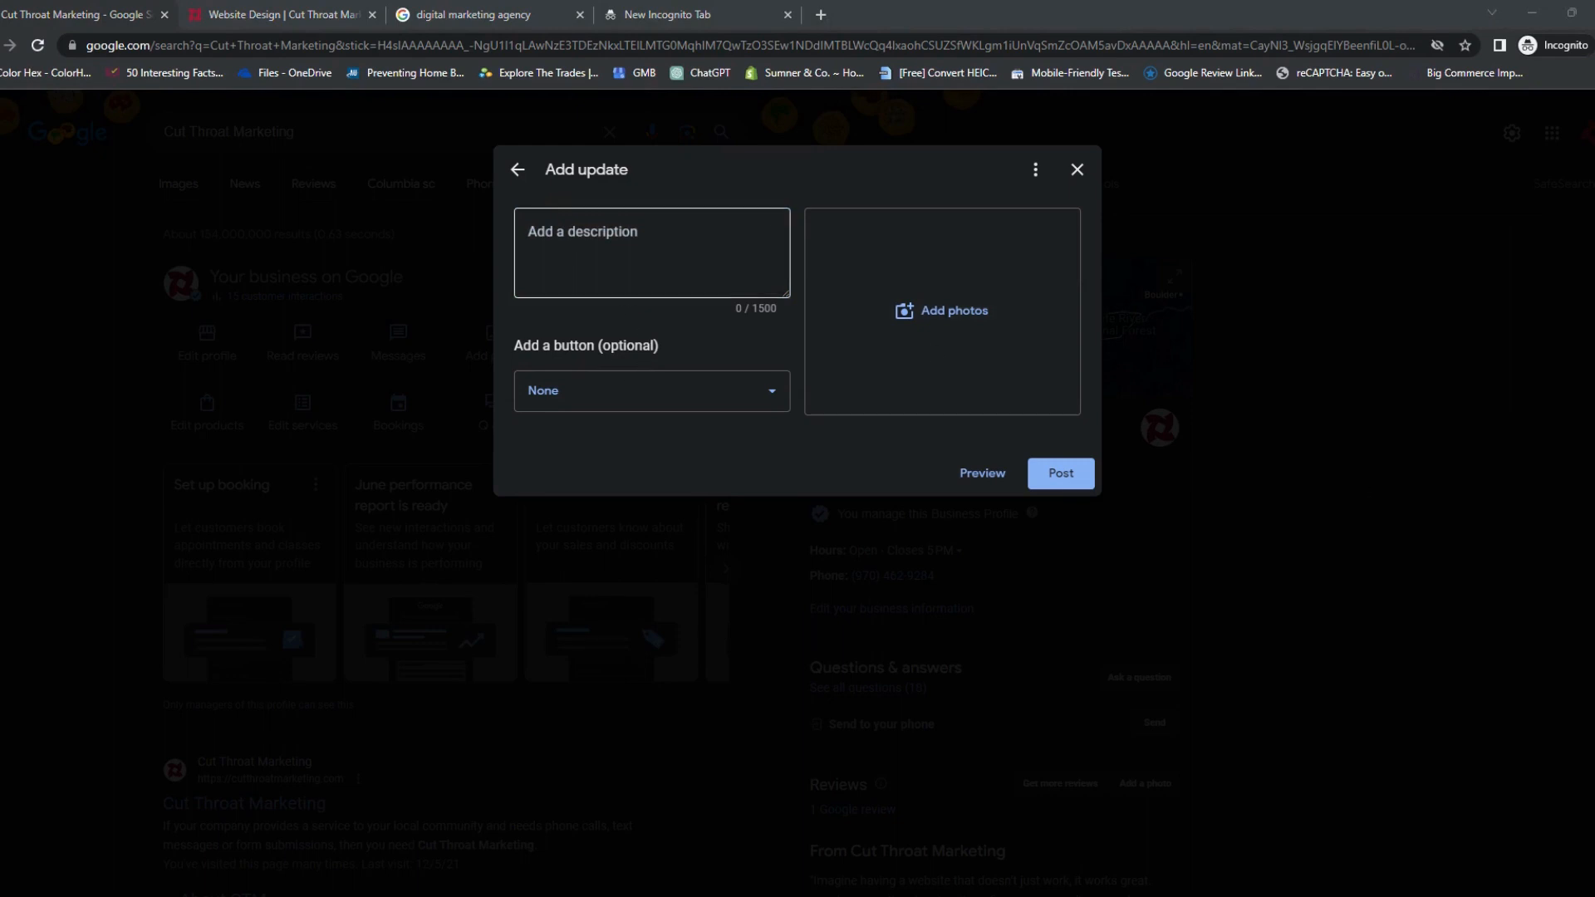
key("alt+Tab")
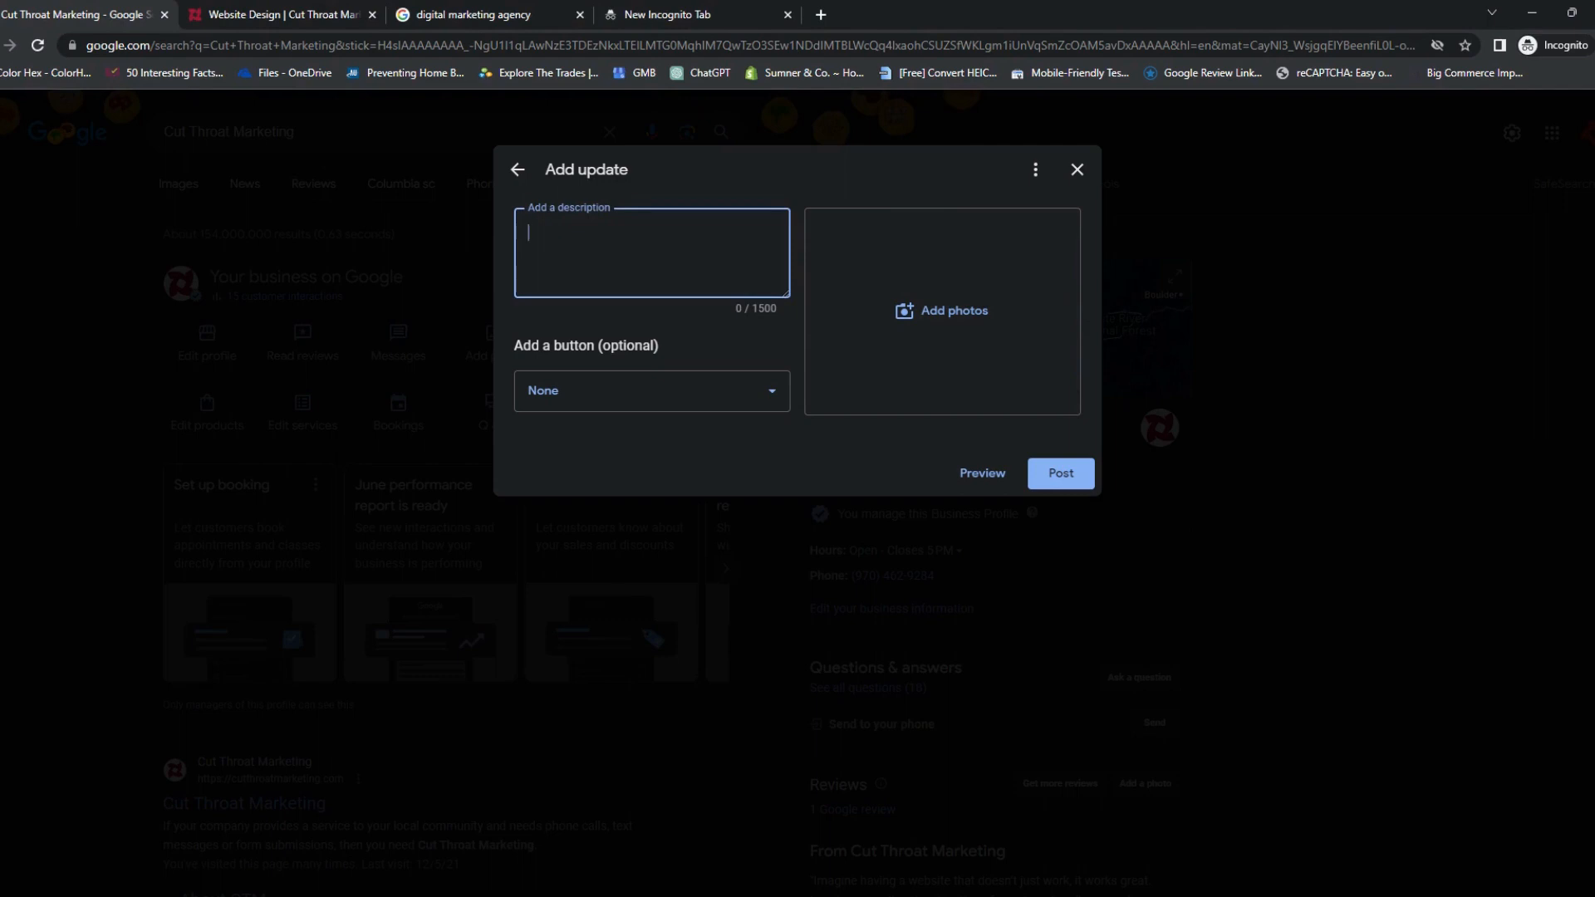
key("ctrl+v")
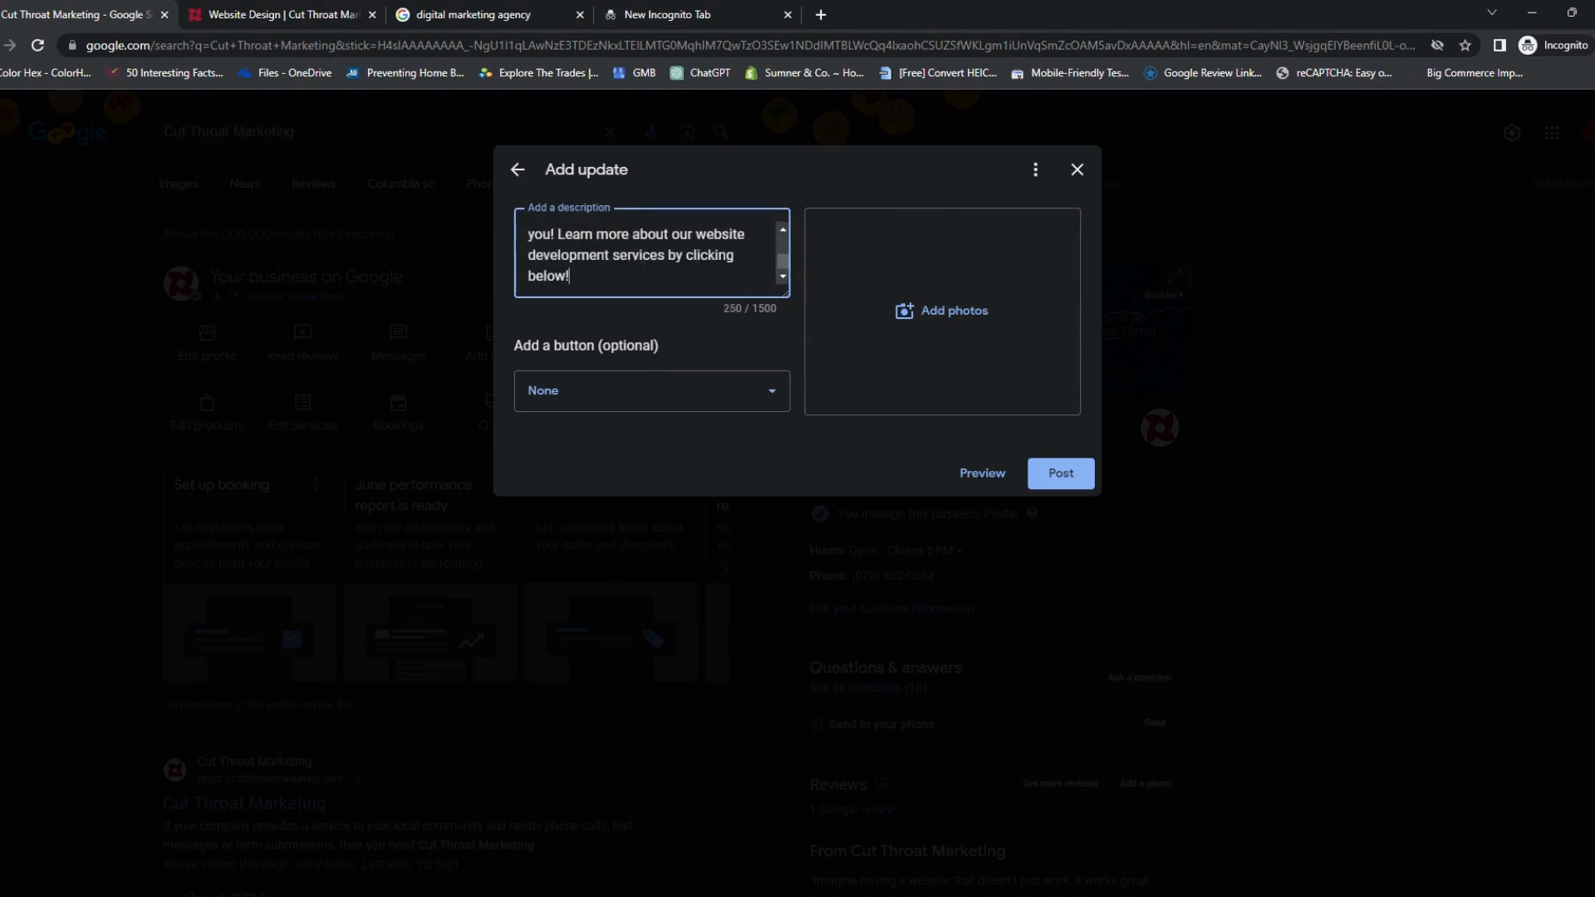
Read the update's description from beginning to end and return to its first line
key("Up")
key("Up")
key("Up")
key("Up")
key("Up")
key("Up")
key("Up")
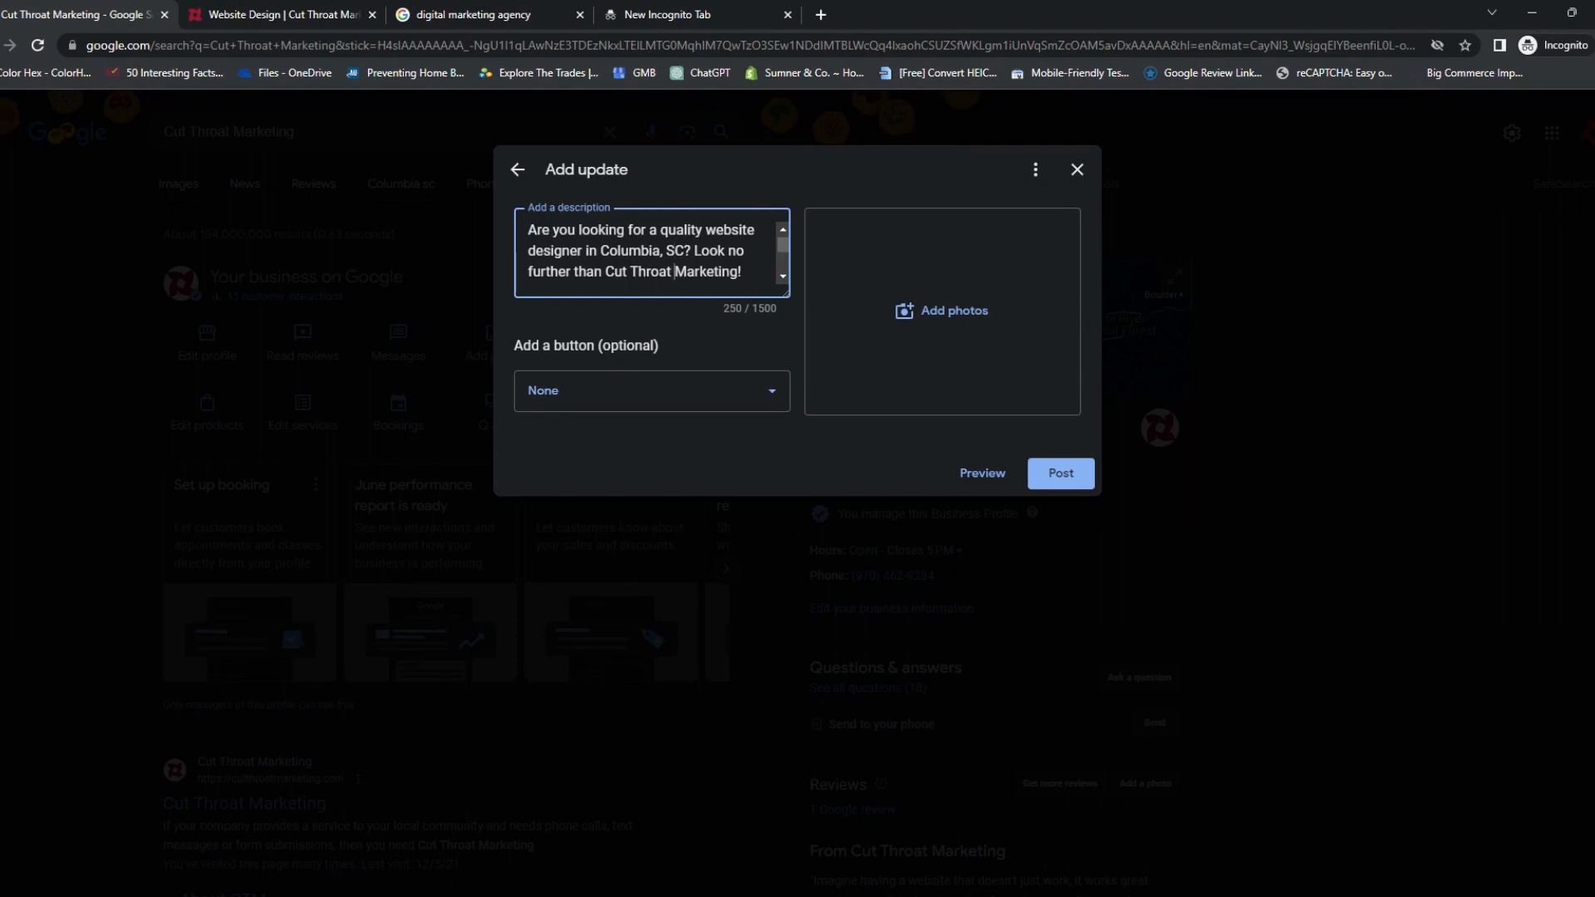
scroll(674, 272, "down", 1)
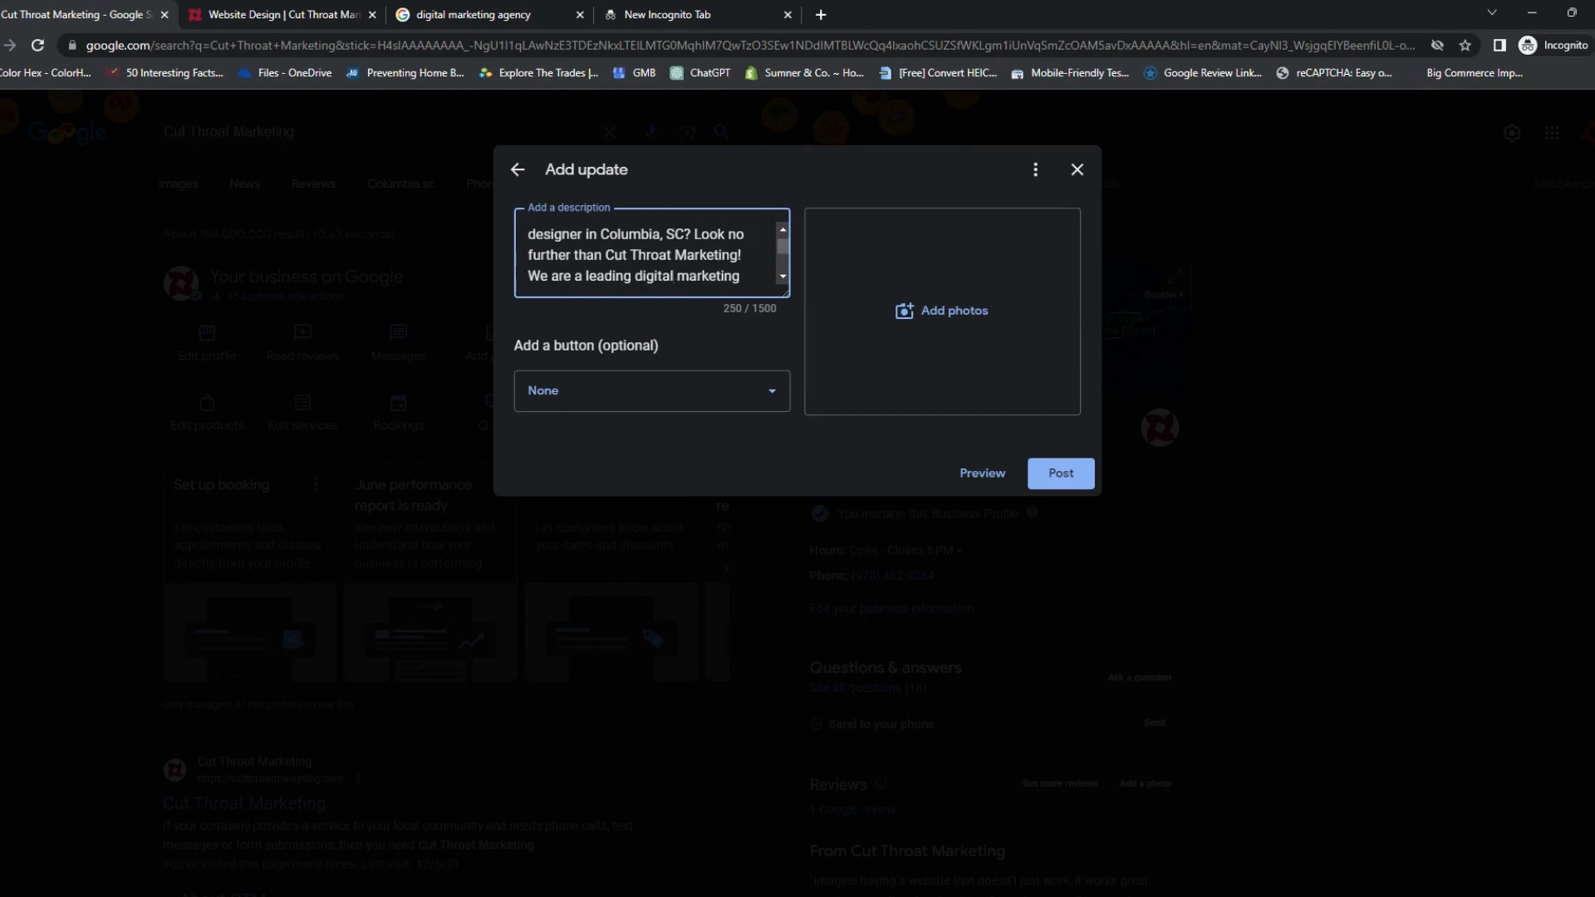
scroll(674, 275, "down", 1)
scroll(671, 276, "down", 1)
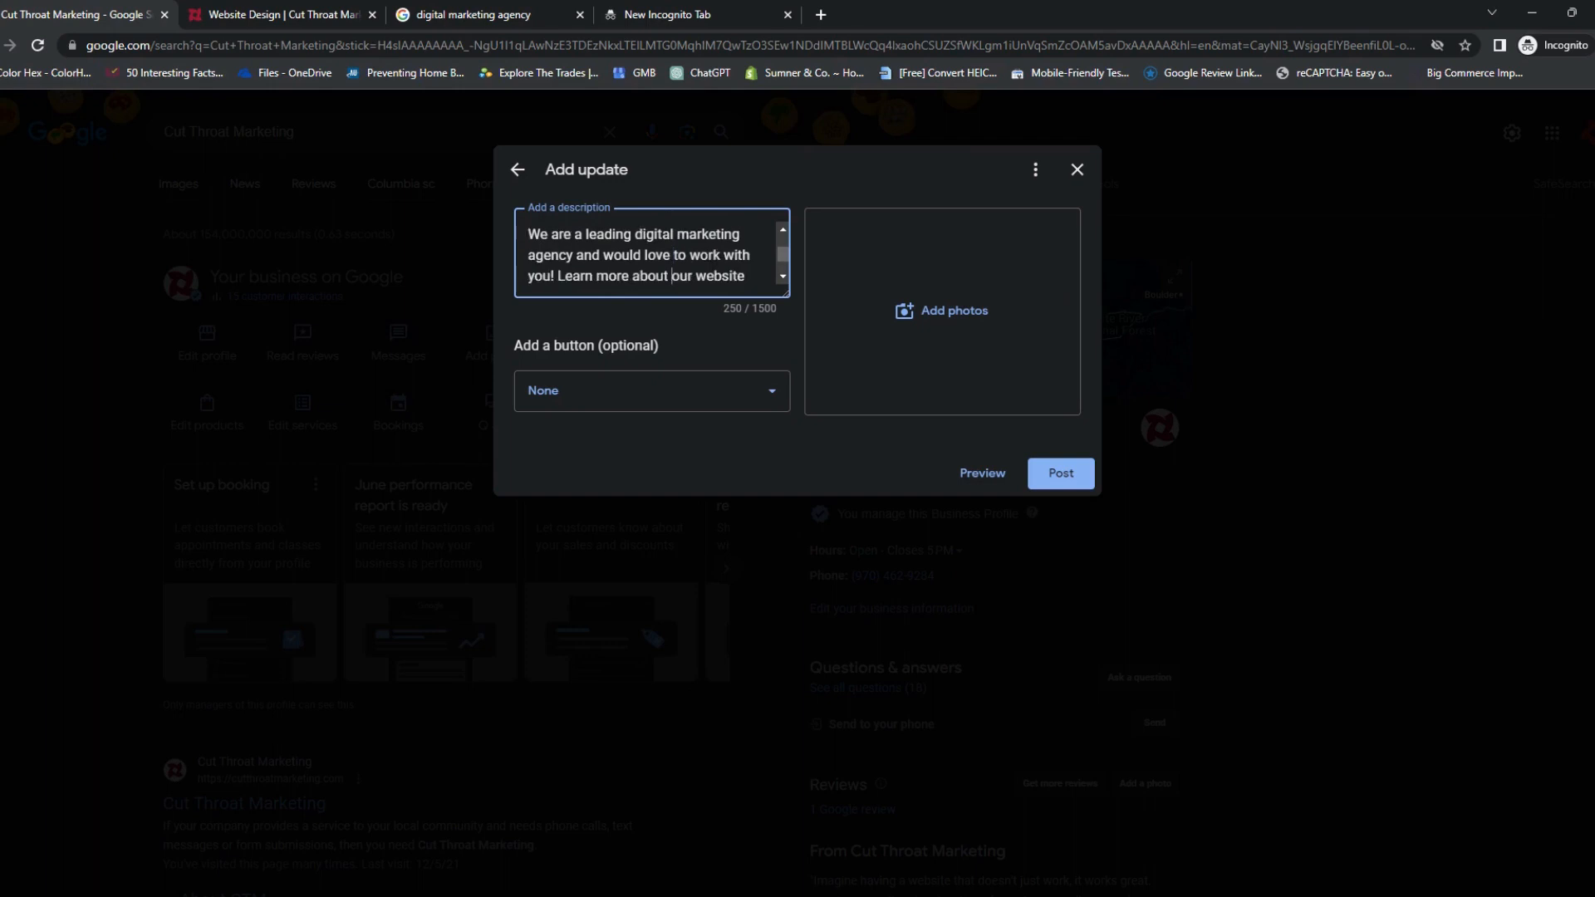
scroll(673, 276, "down", 1)
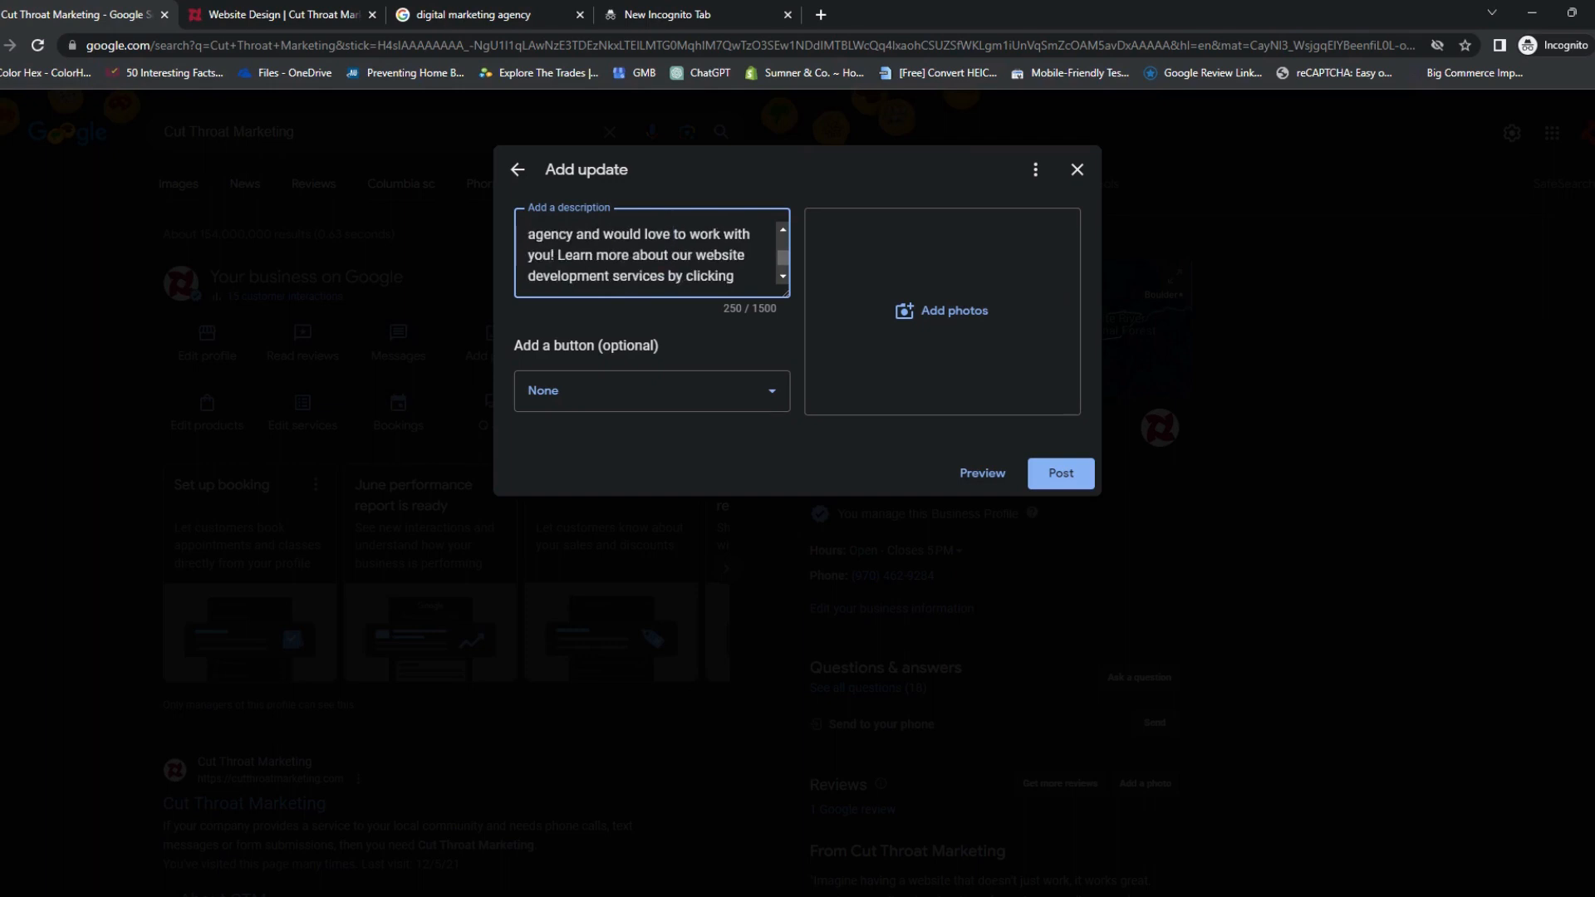
scroll(673, 276, "down", 1)
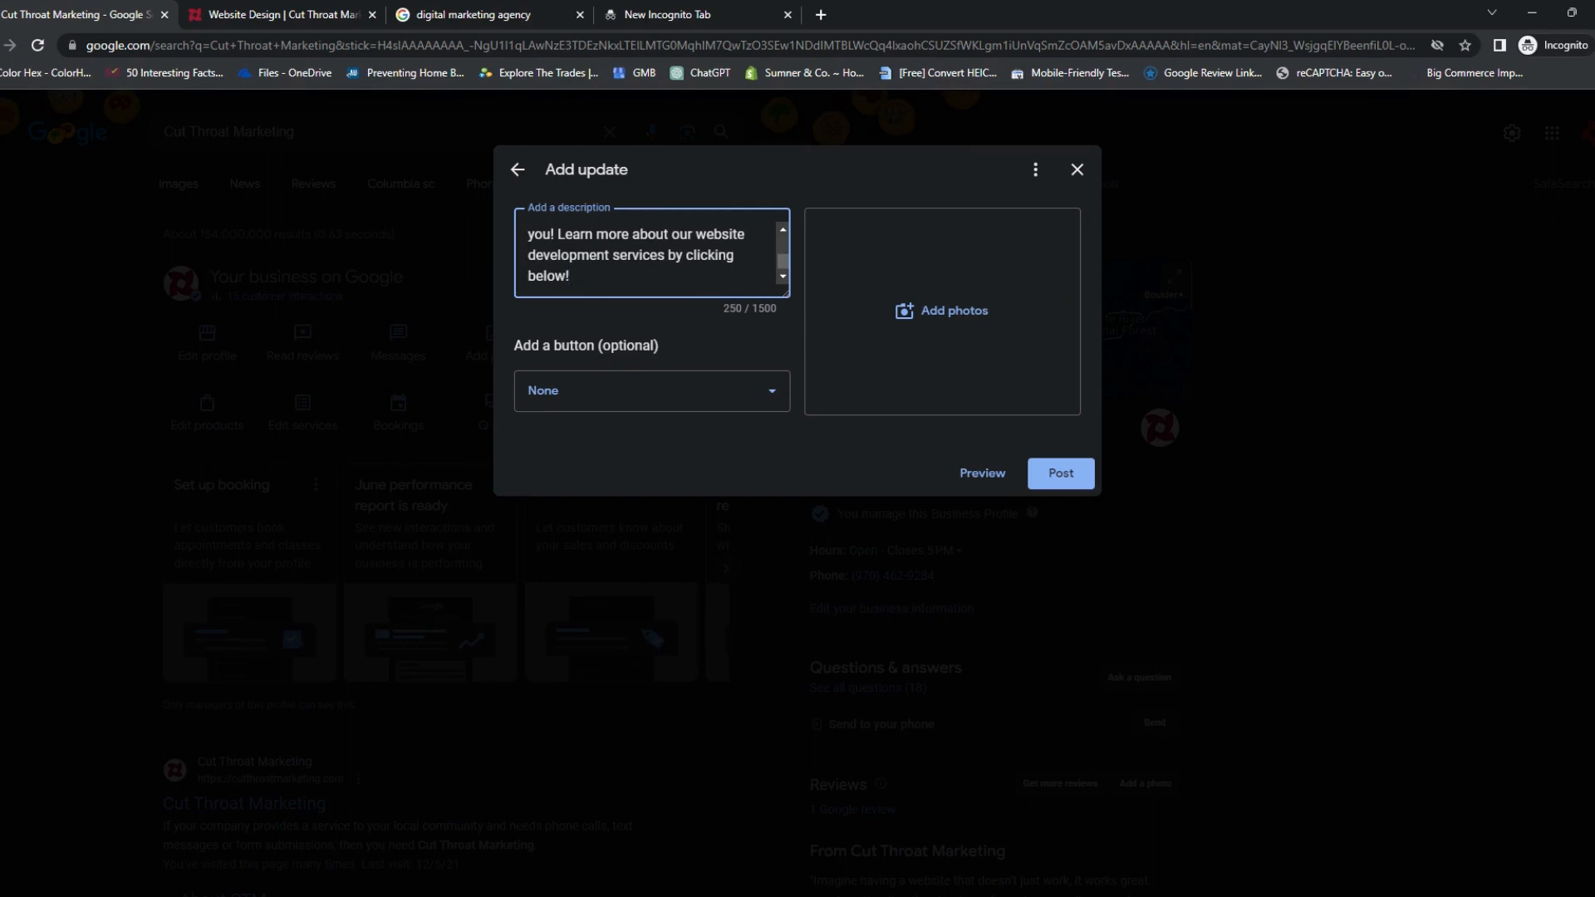
scroll(673, 250, "up", 4)
scroll(673, 250, "up", 1)
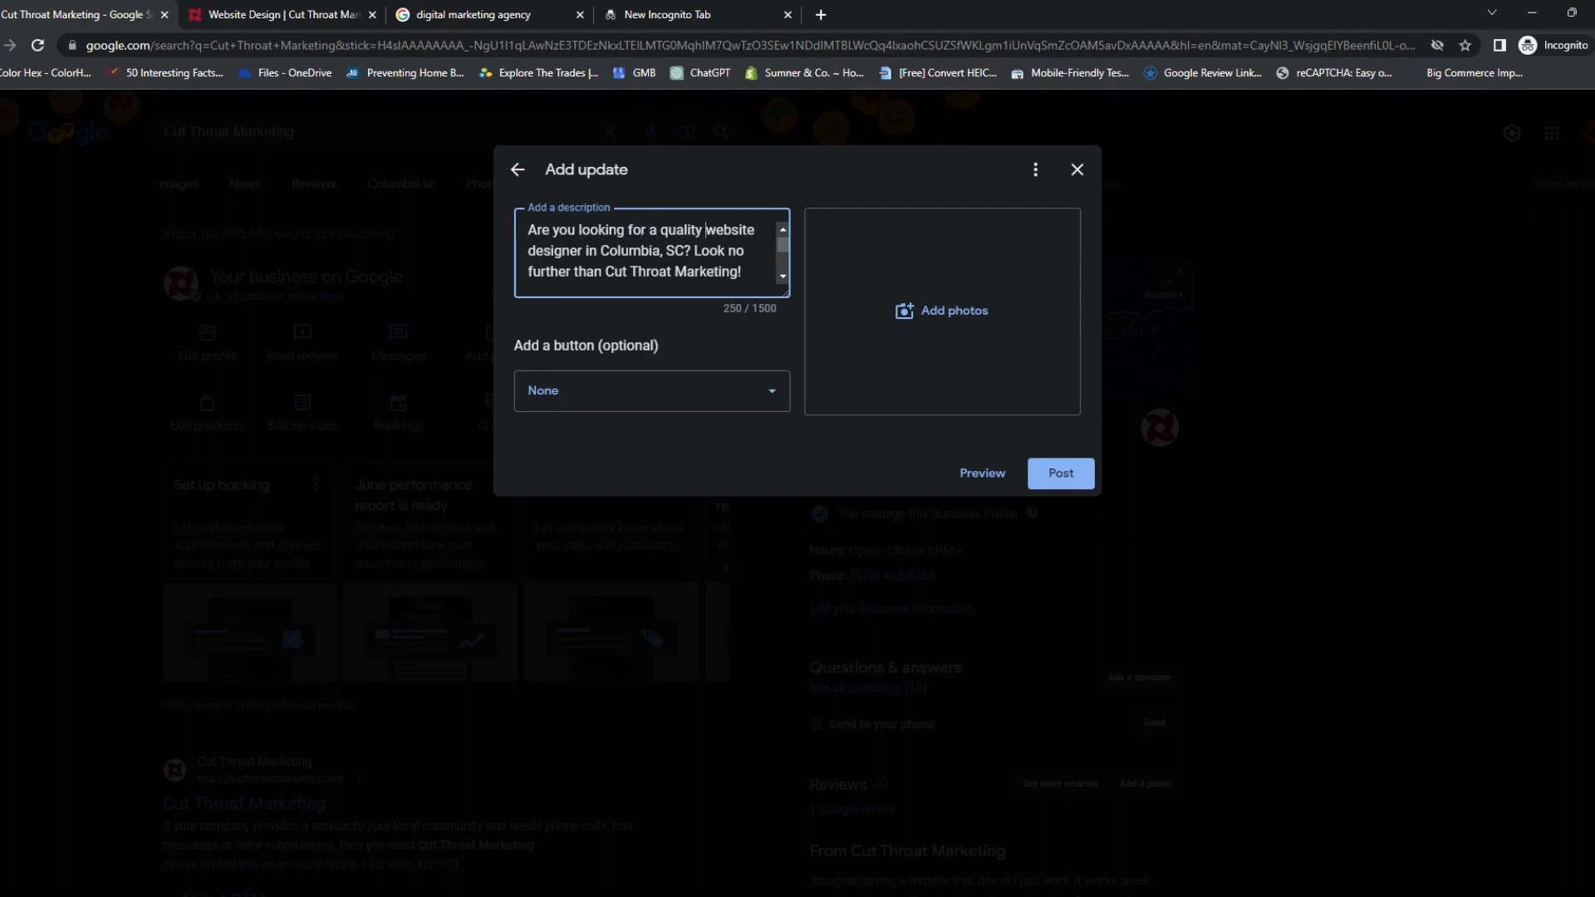
Highlight the keyword phrases "website designer in Columbia, SC" and "digital marketing agency" in the description to examine them
mouse_move(705, 230)
left_mouse_down()
mouse_move(546, 251)
mouse_move(685, 251)
left_mouse_up()
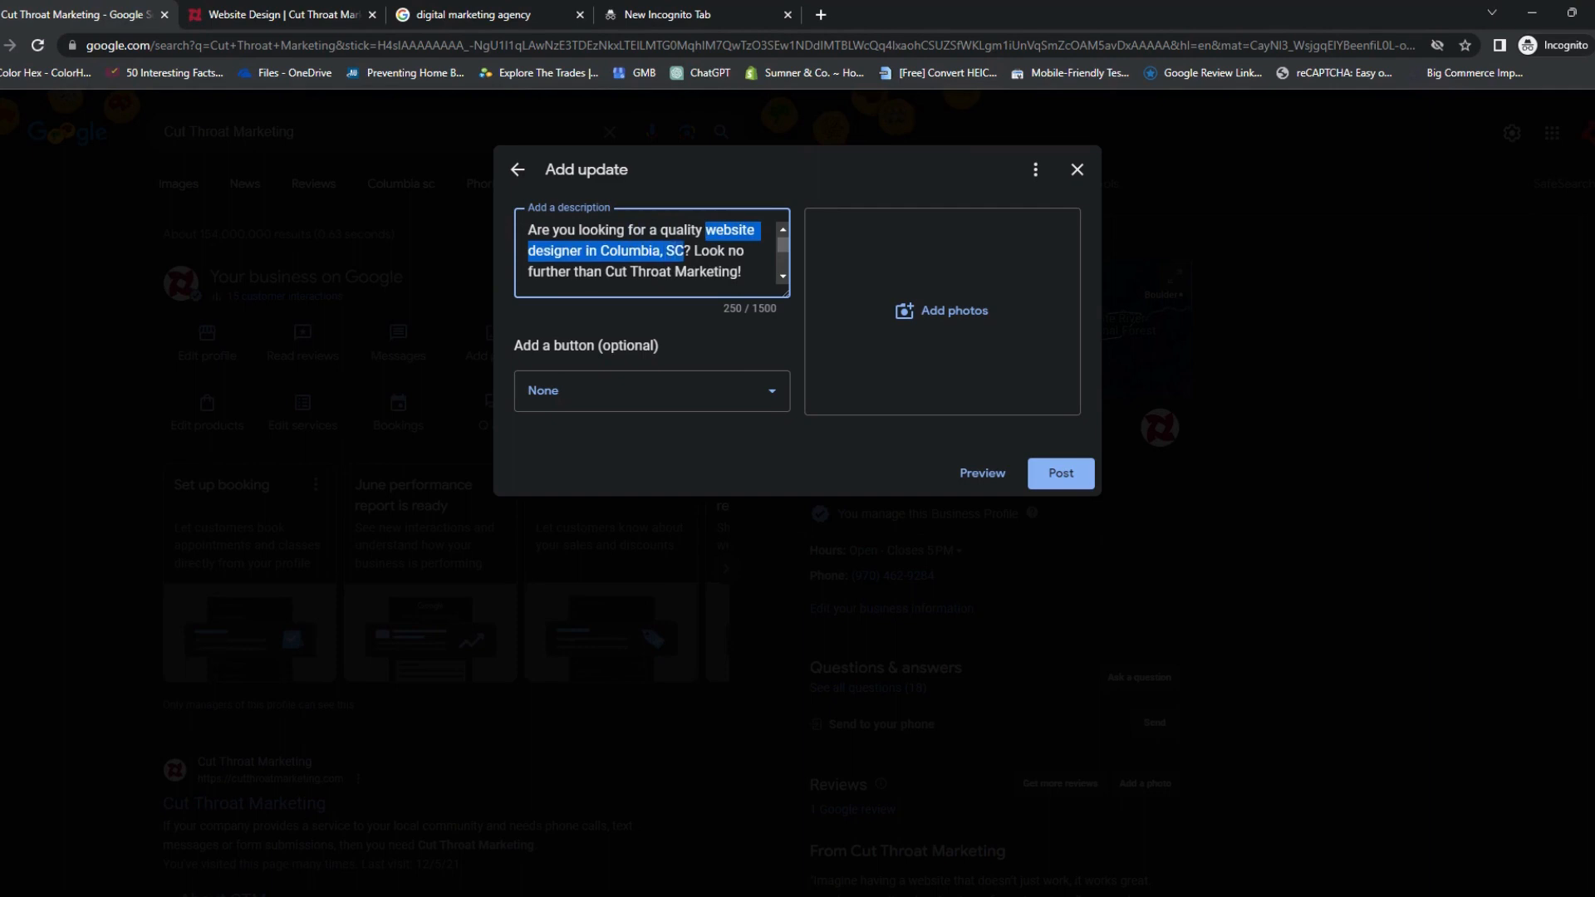
left_click(709, 273)
key("Down")
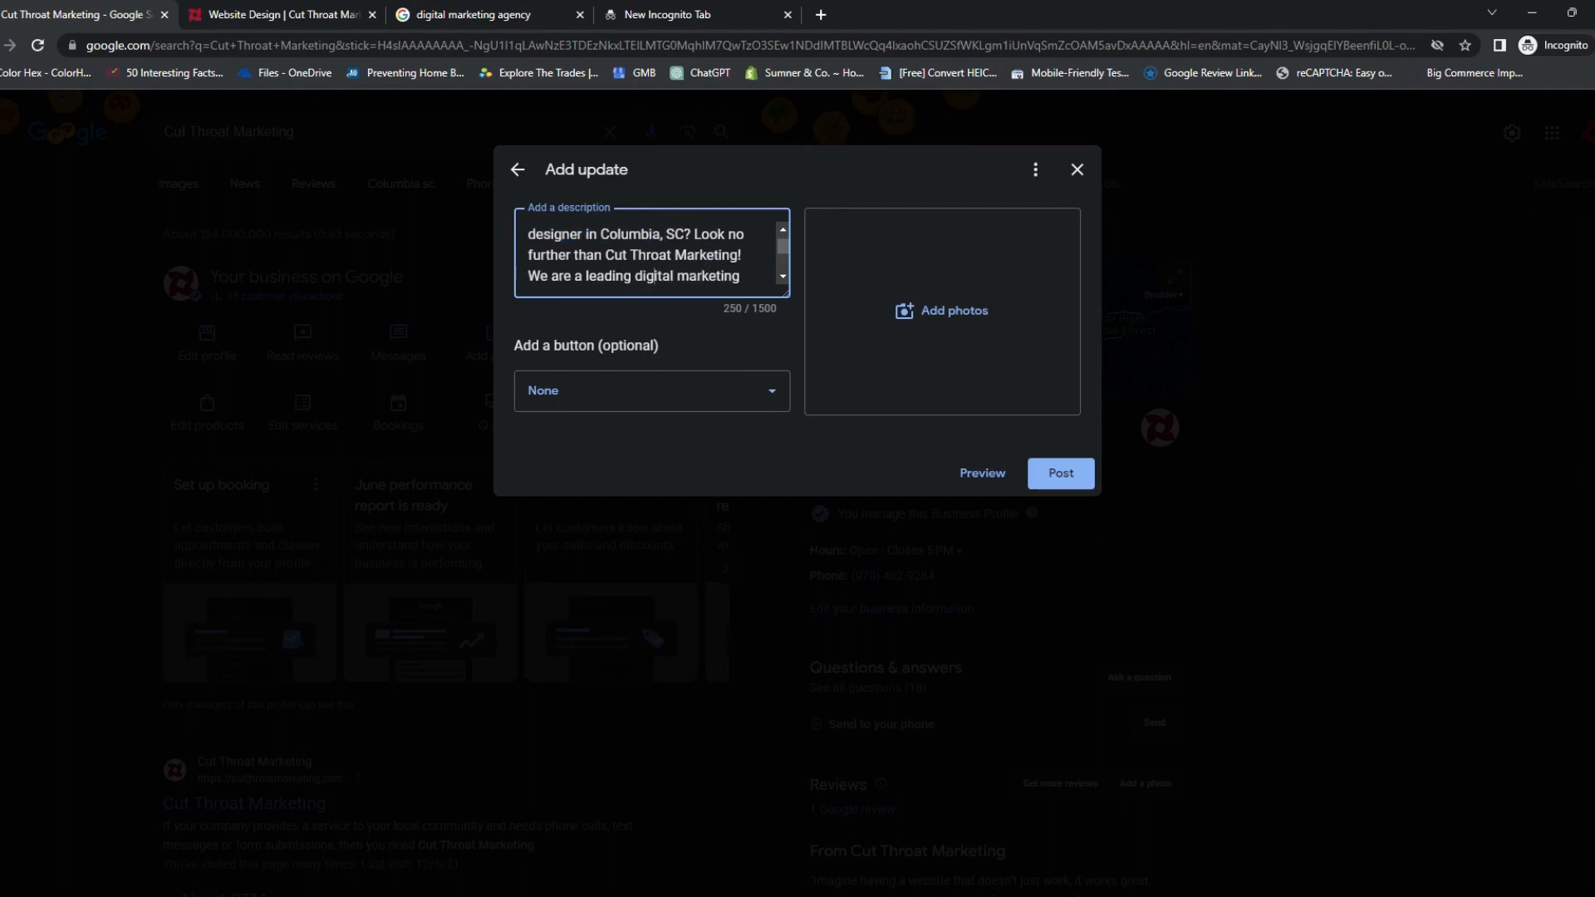
left_click_drag(635, 276, 600, 277)
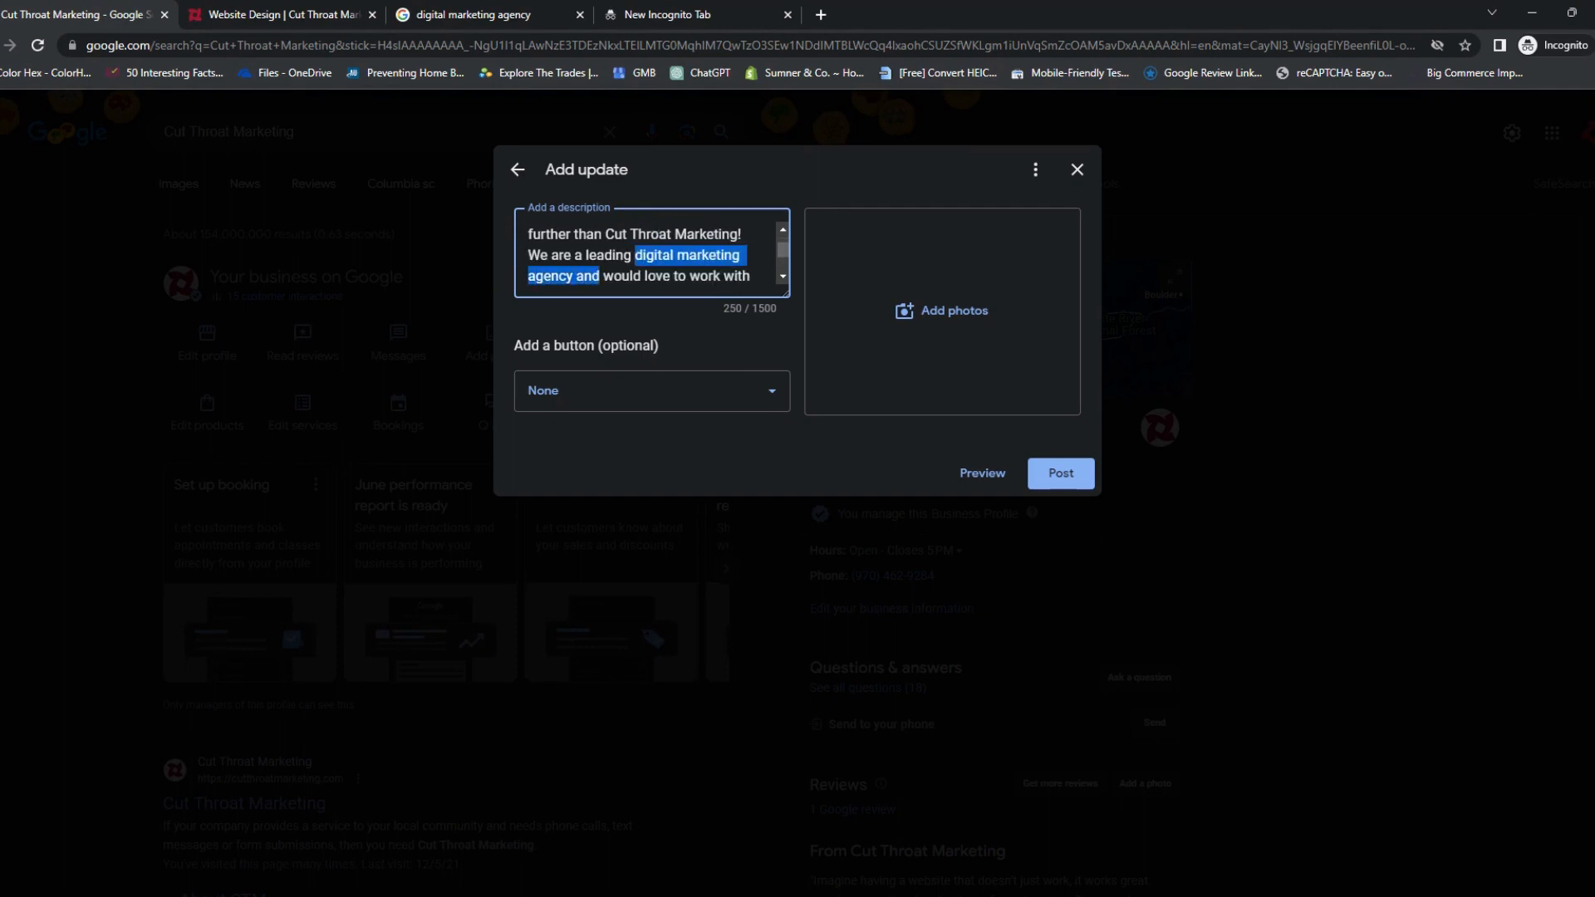
Highlight the keyword phrase "website development services" in the update's description to examine it
left_click(573, 276)
key("Down")
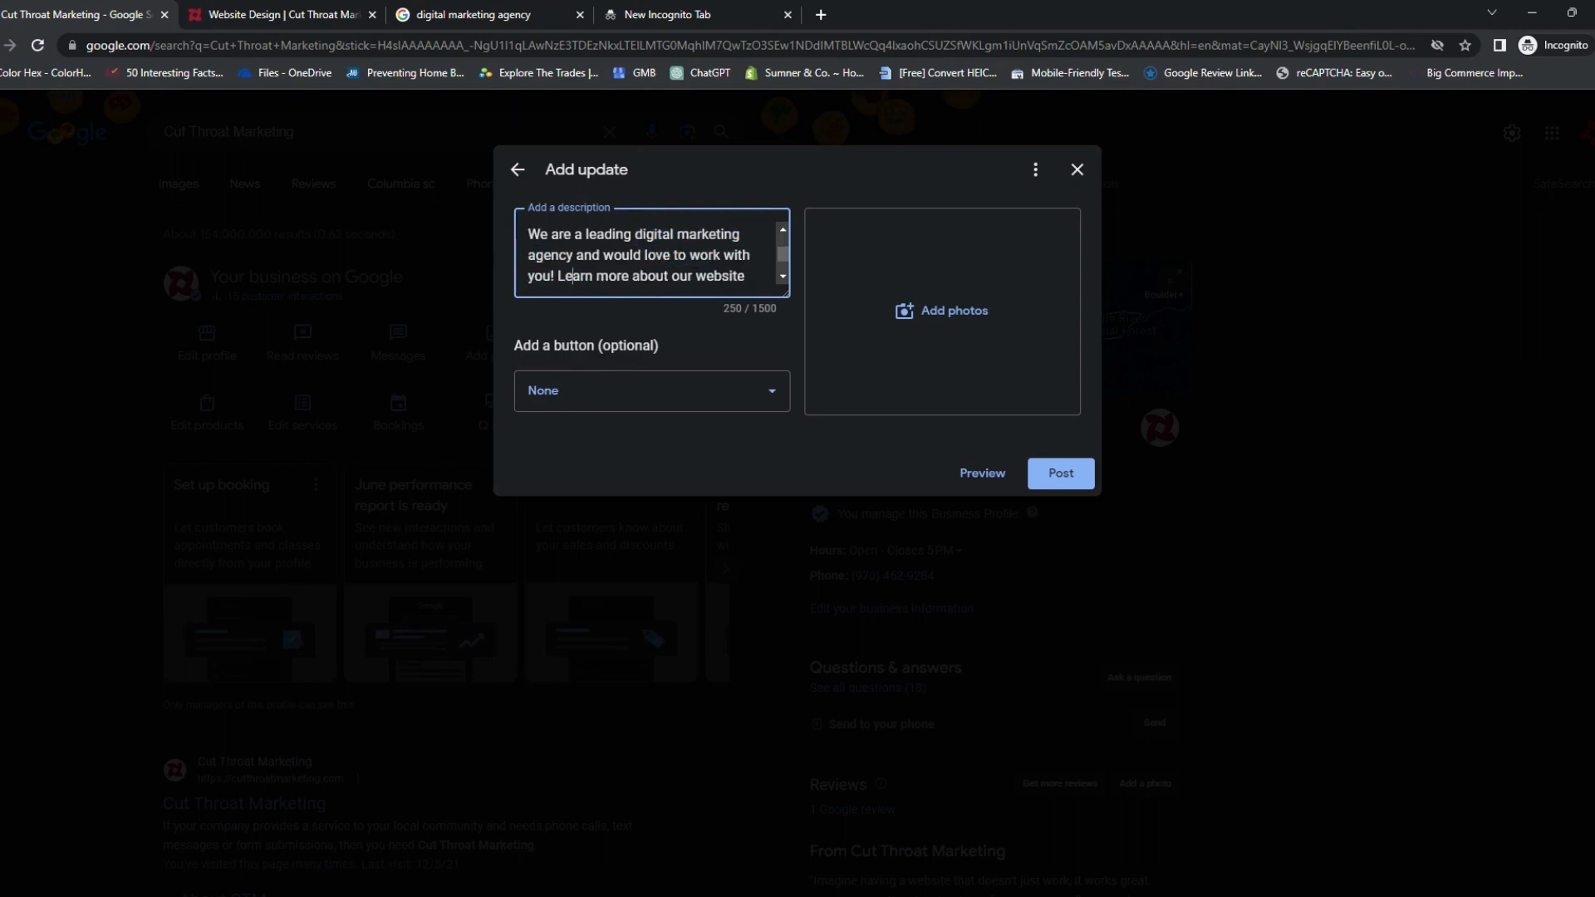
key("Down")
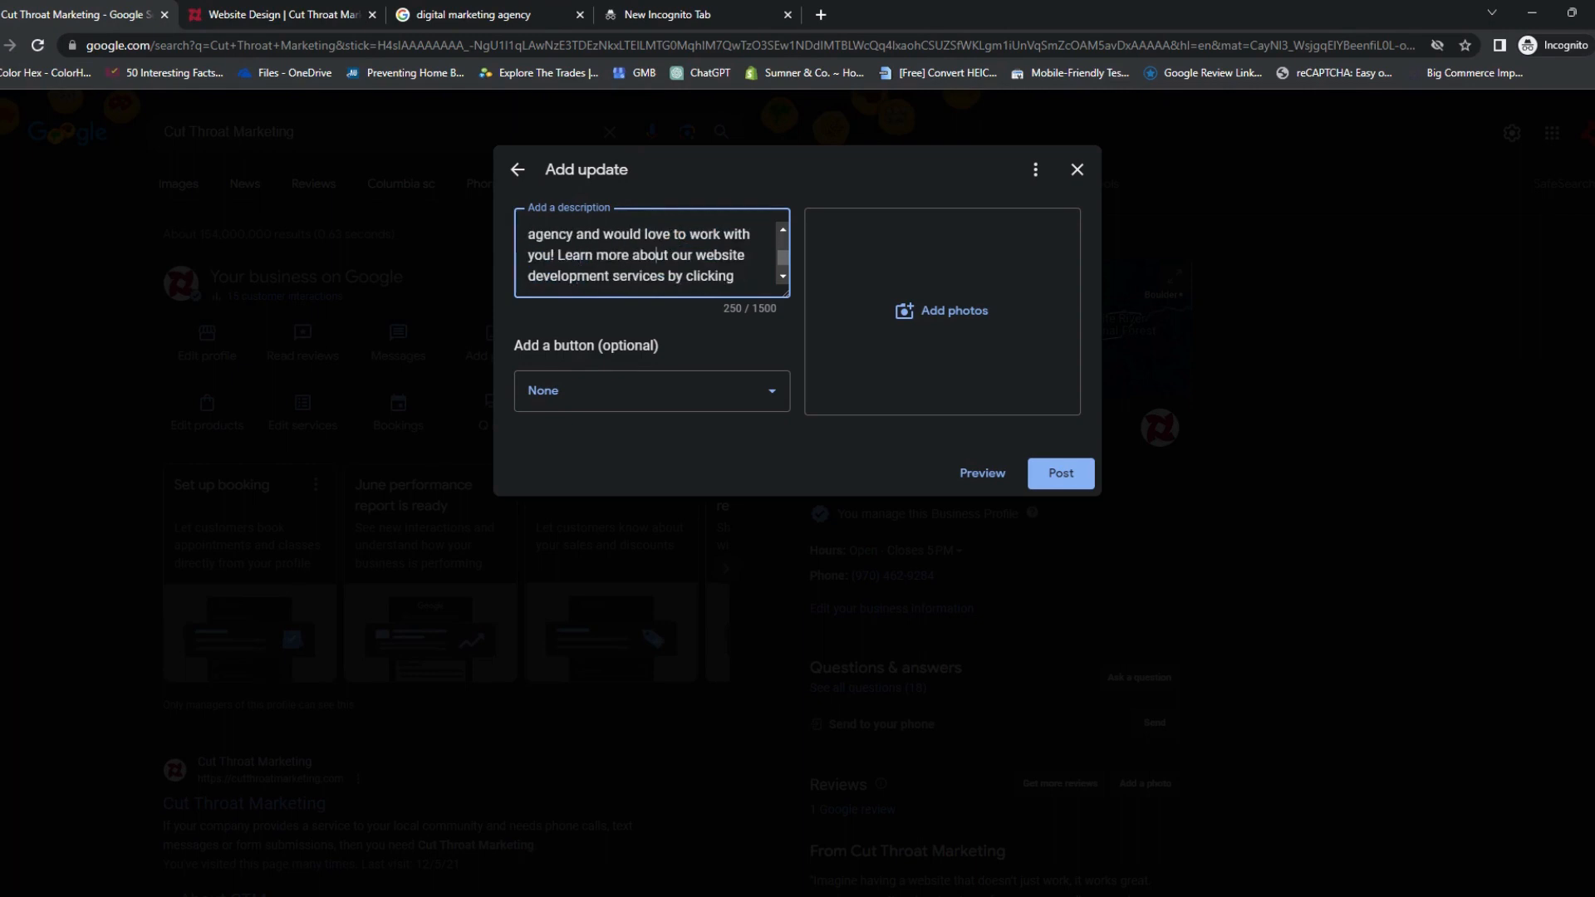
left_click_drag(695, 255, 664, 275)
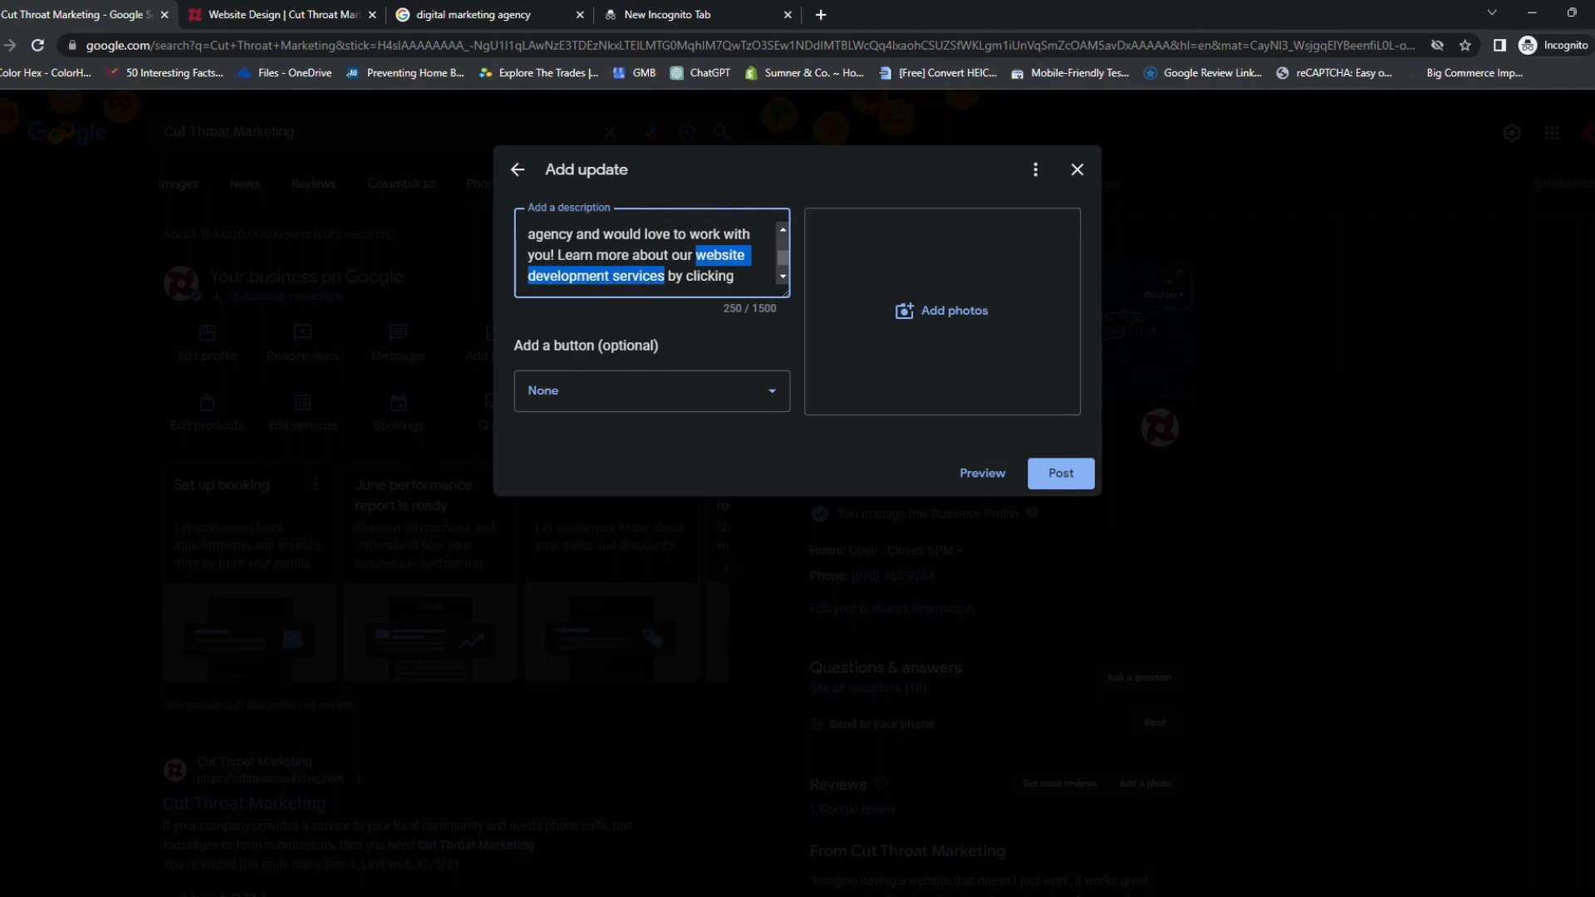
left_click(665, 276)
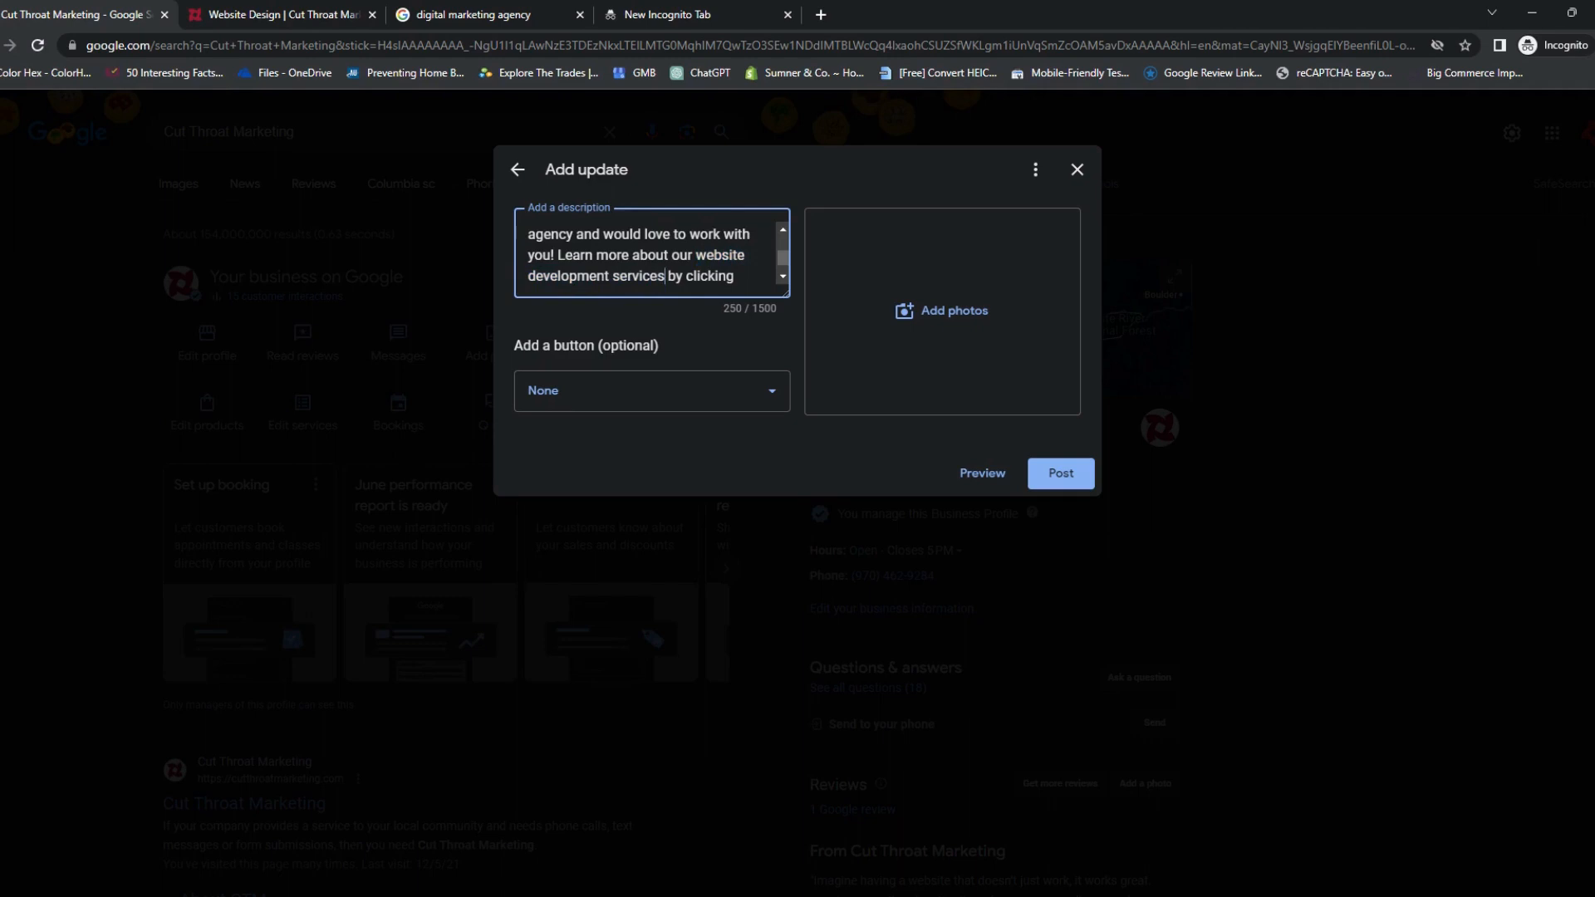
Go through the description from its first line to its end and add a new line after "below!"
key("ctrl+Home")
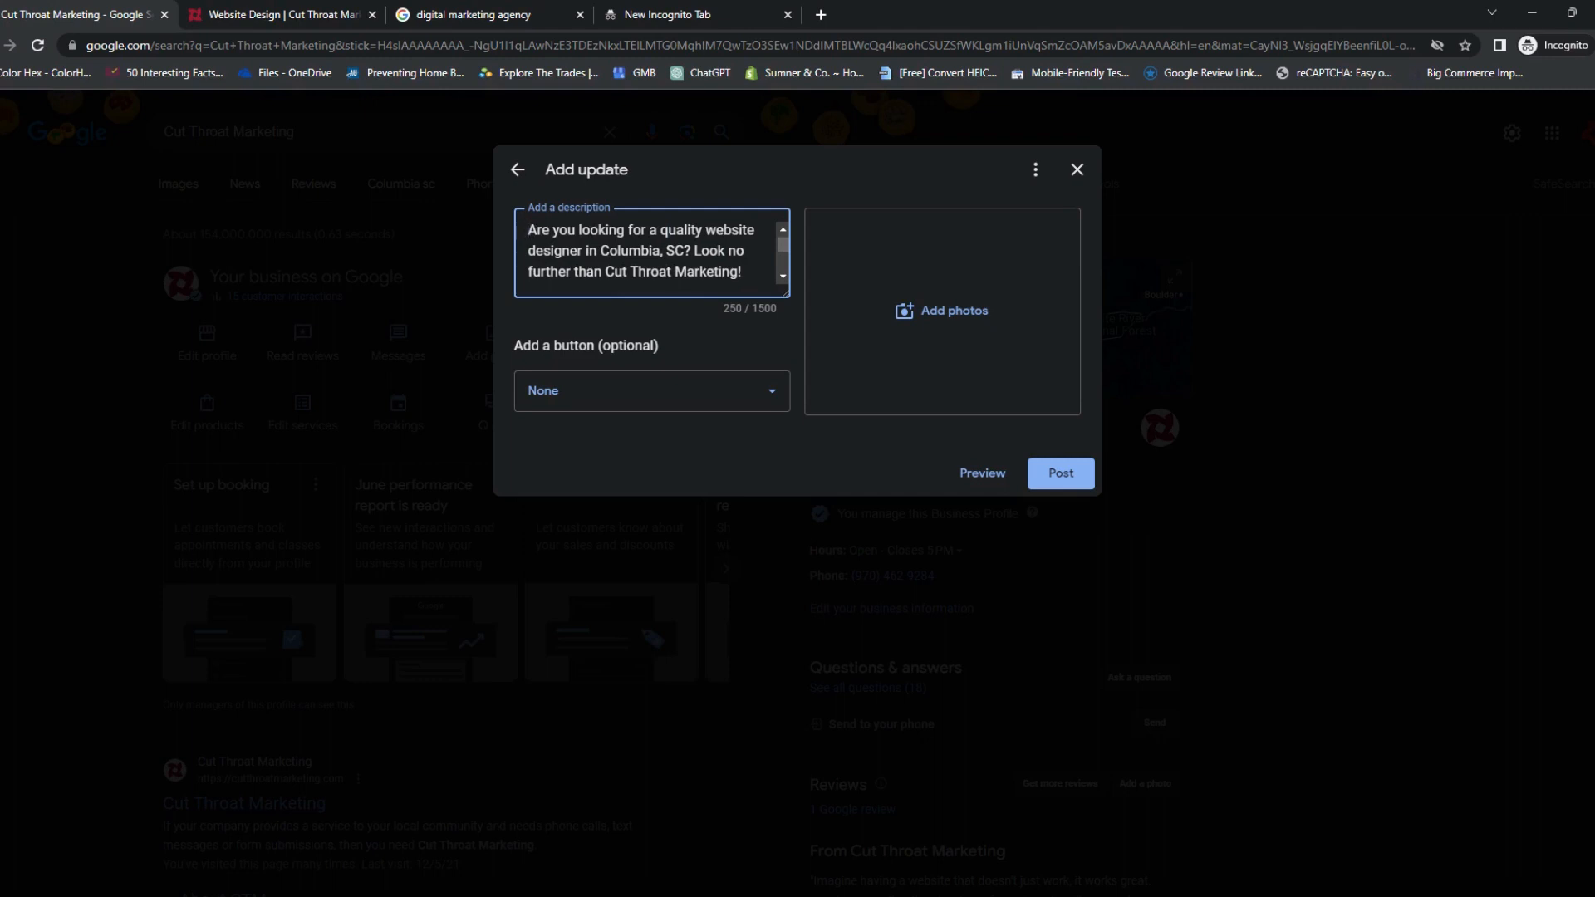
left_click(663, 251)
key("Down")
key("Down")
key("Down")
key("Down")
key("Down")
key("Down")
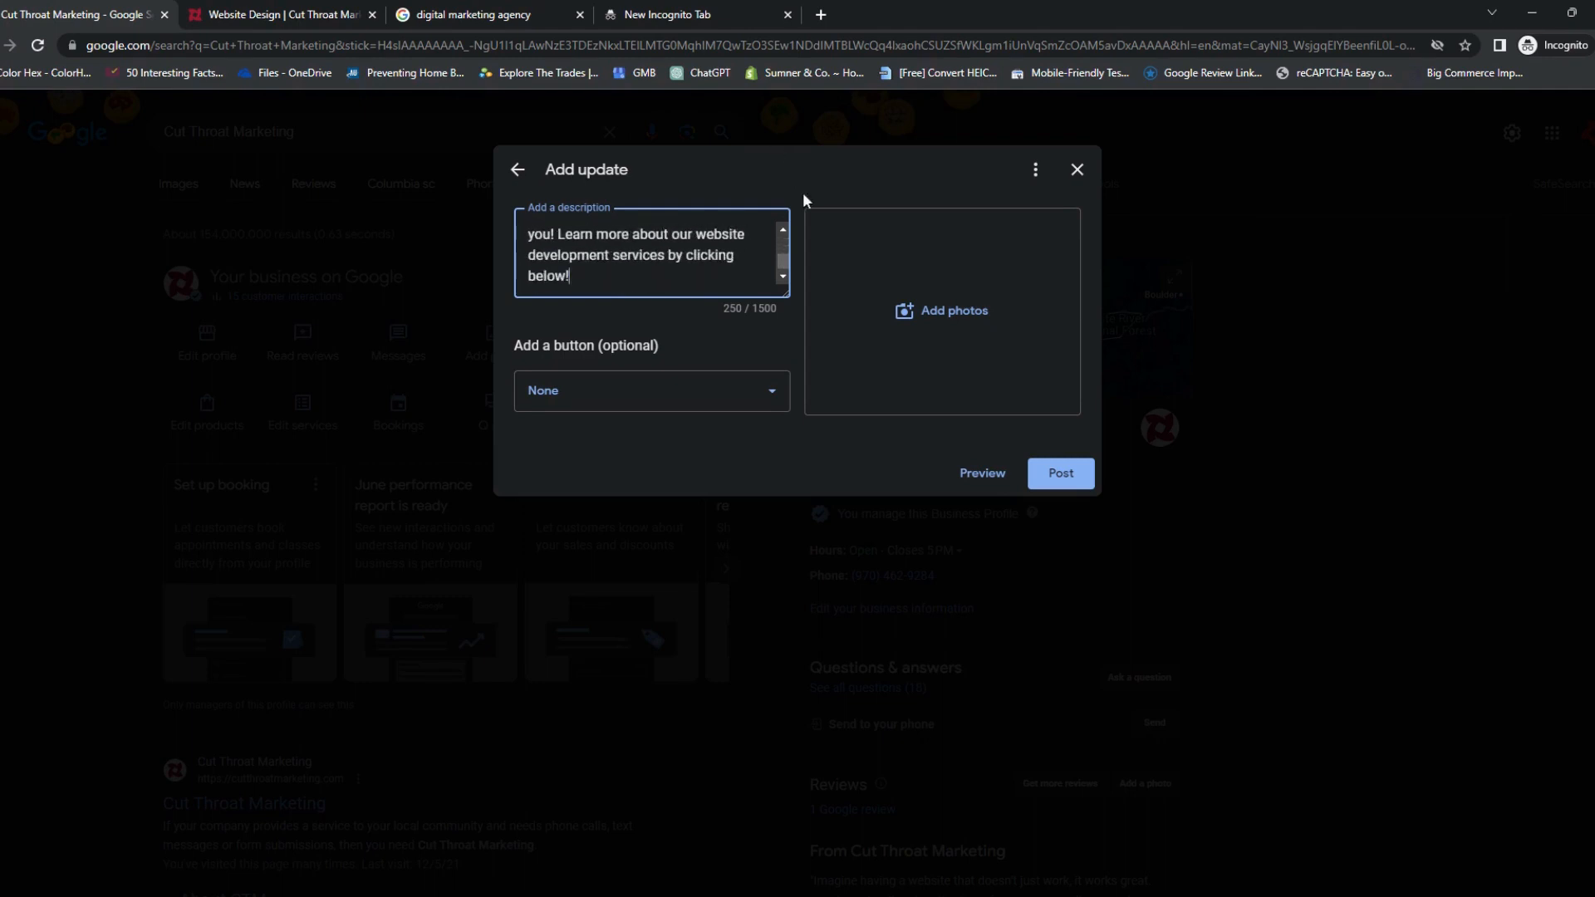
key("Return")
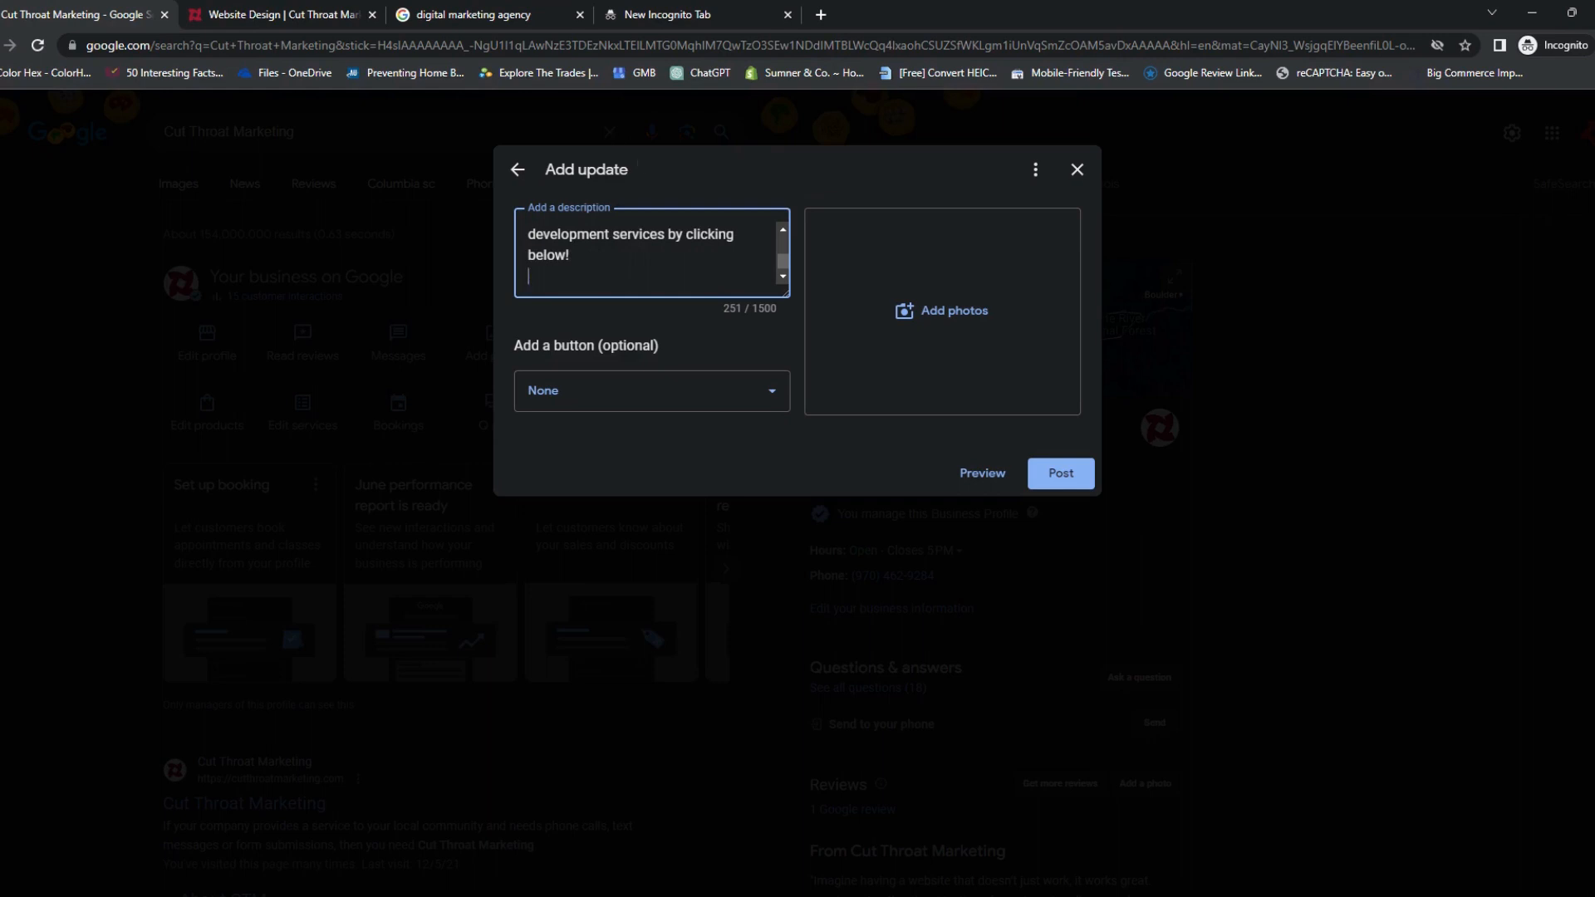
Copy the address of the Cut Throat Marketing website design page and paste it on the description's empty last line
left_click(686, 390)
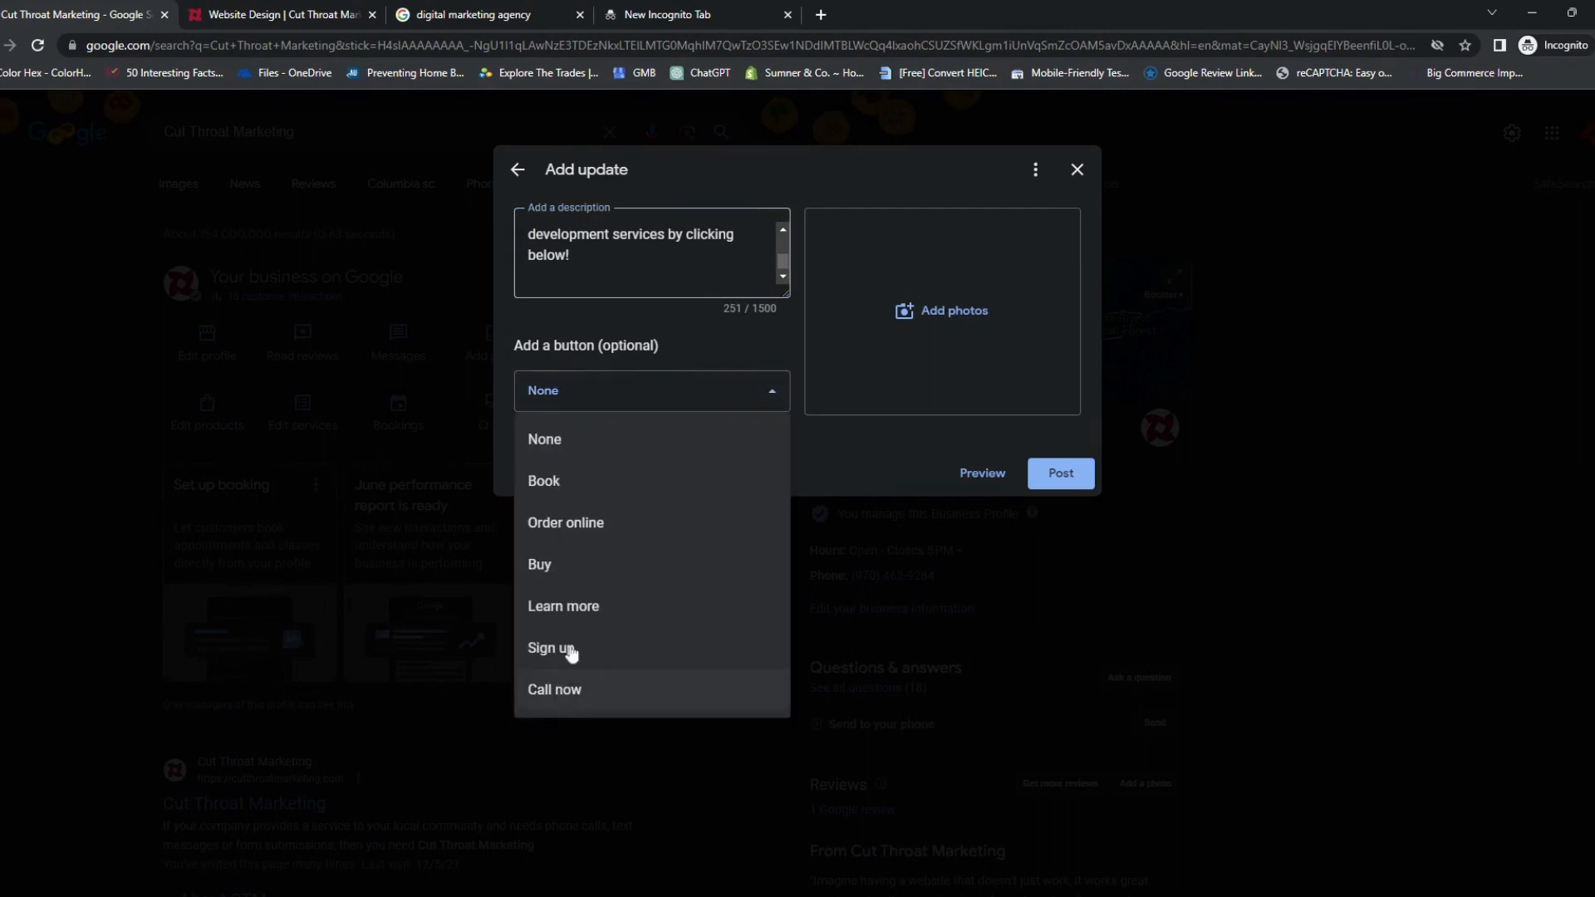
left_click(619, 274)
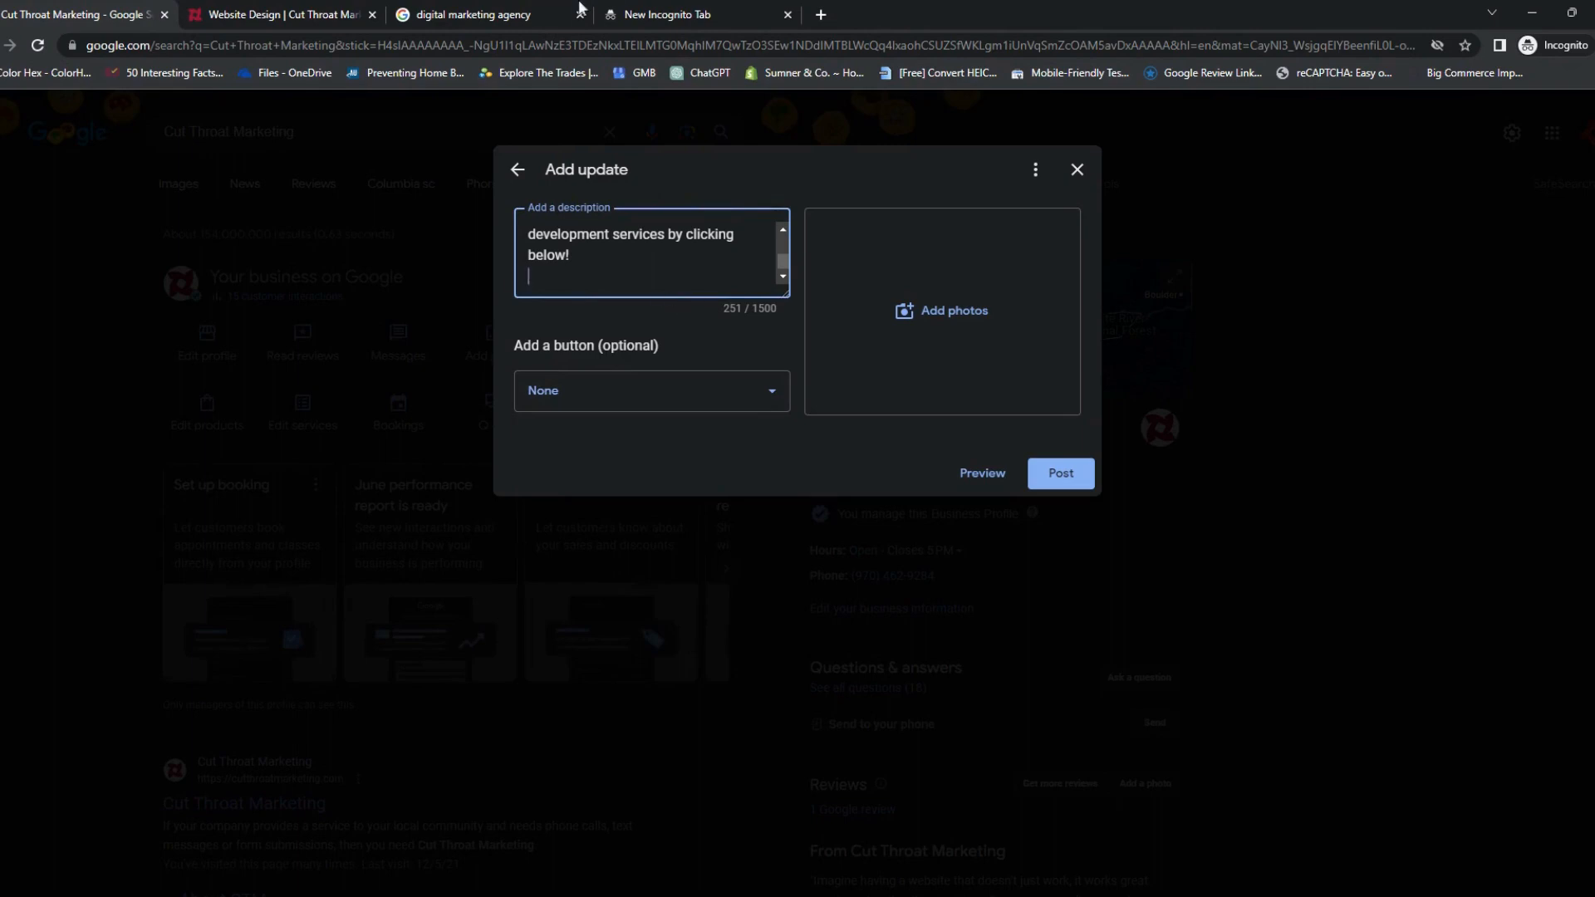
left_click(258, 11)
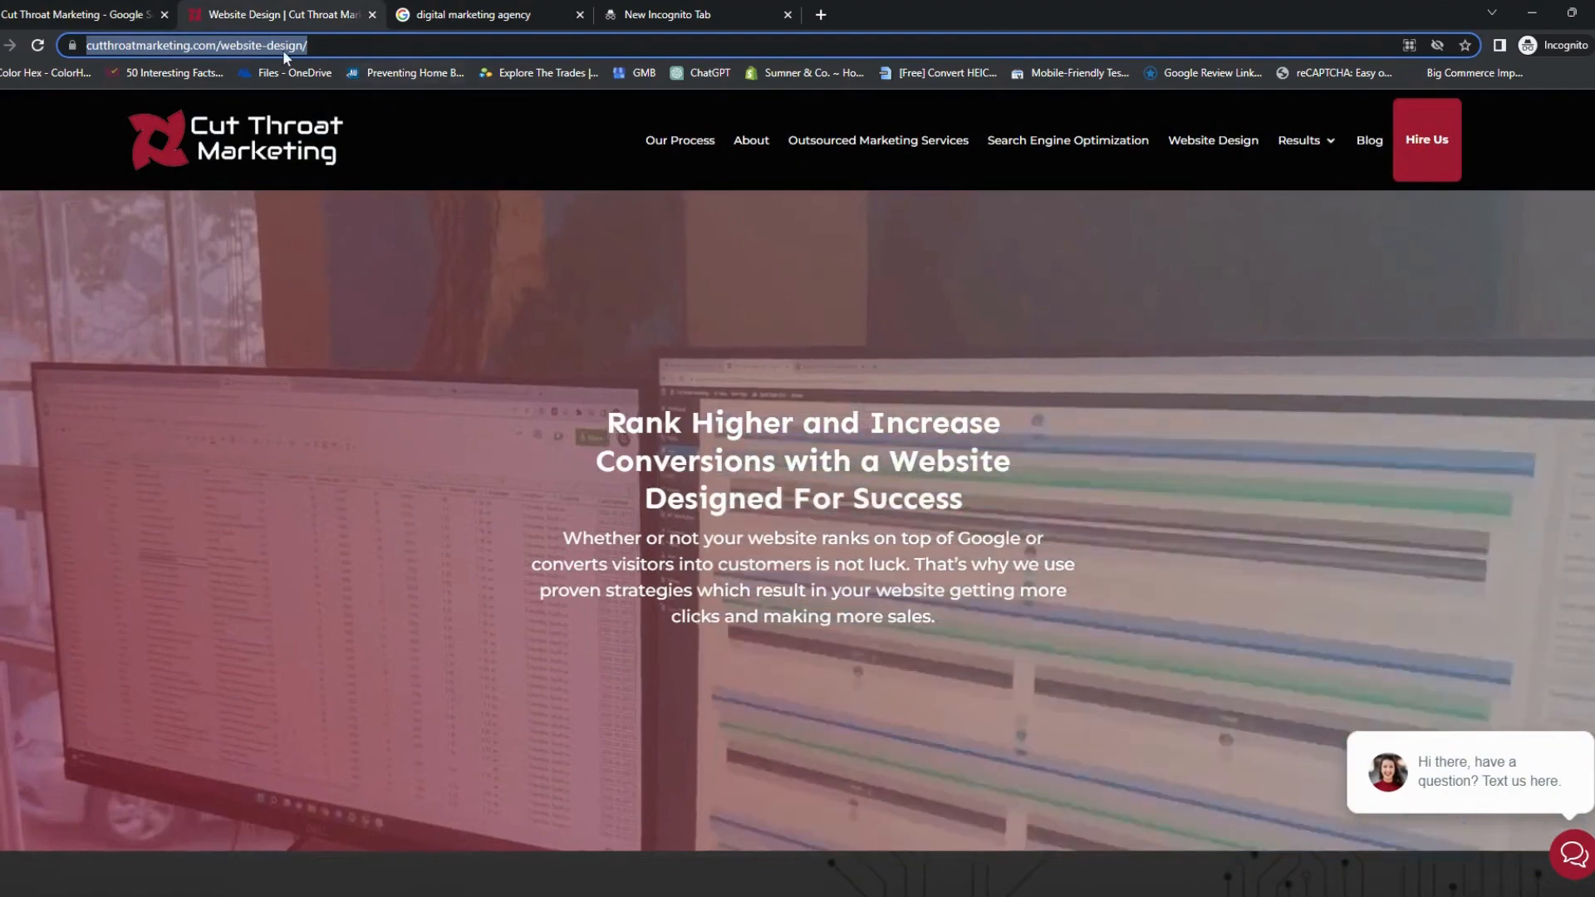
left_click(285, 49)
left_click(1219, 154)
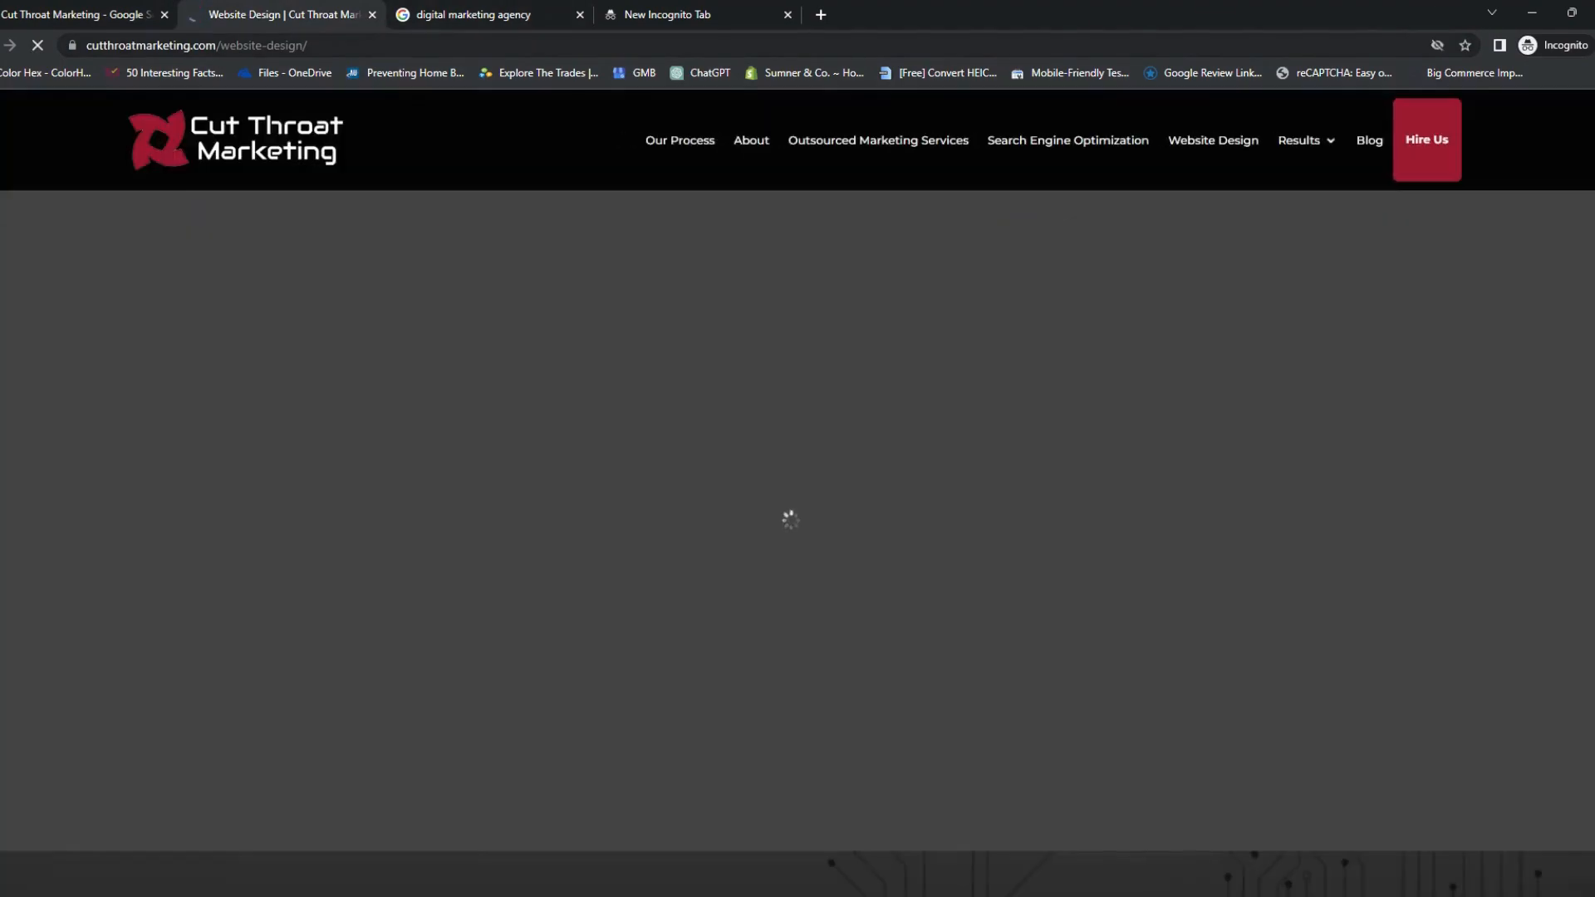
left_click(236, 45)
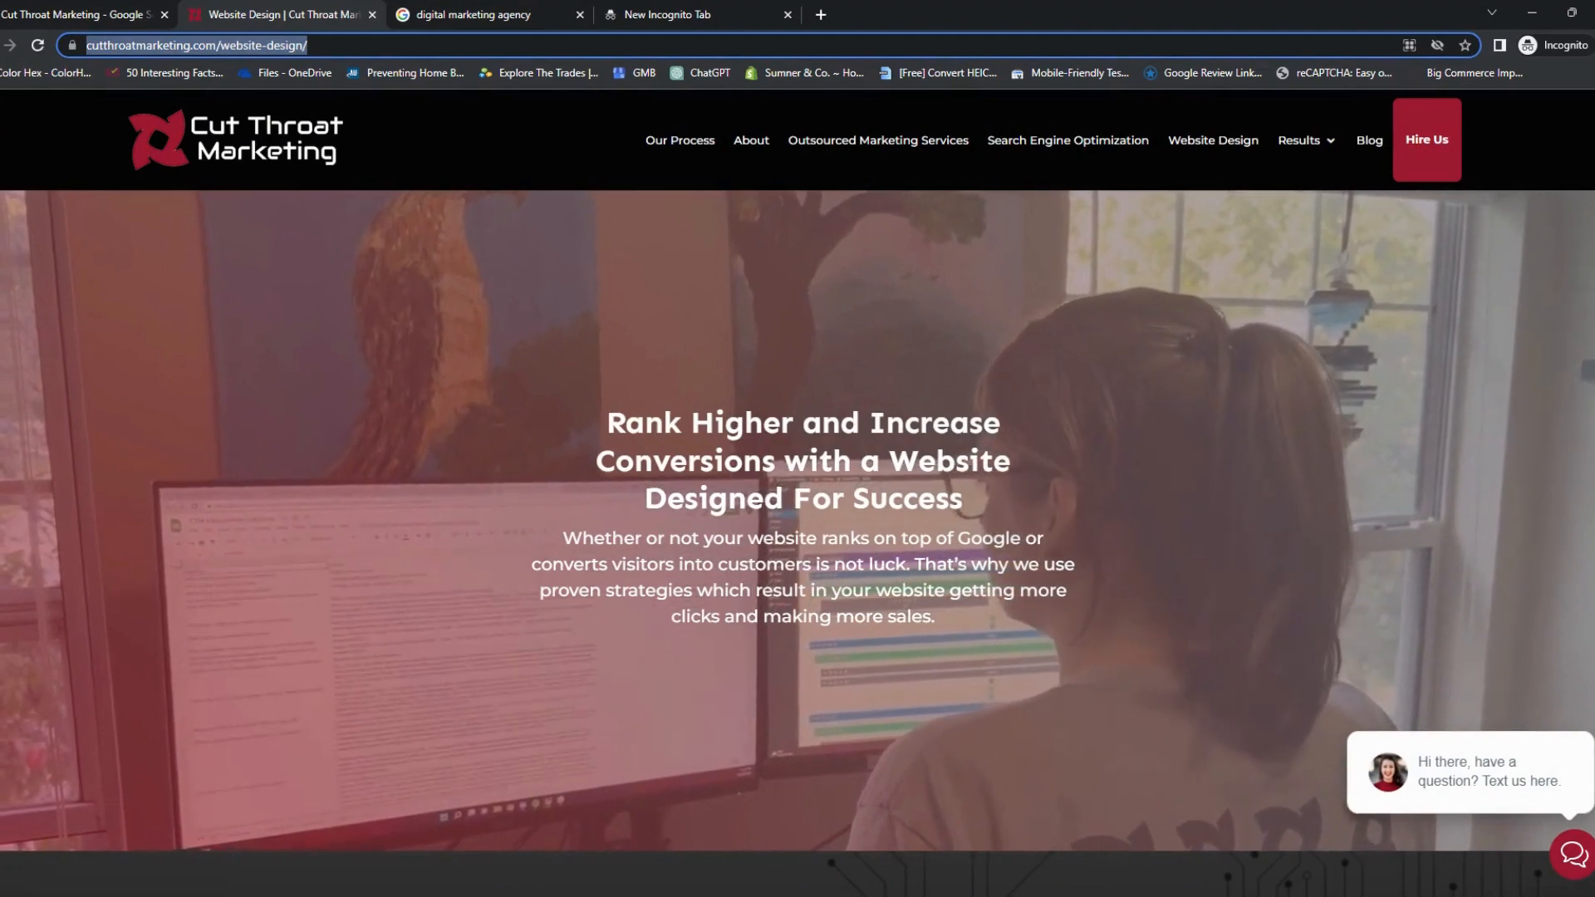
key("ctrl+c")
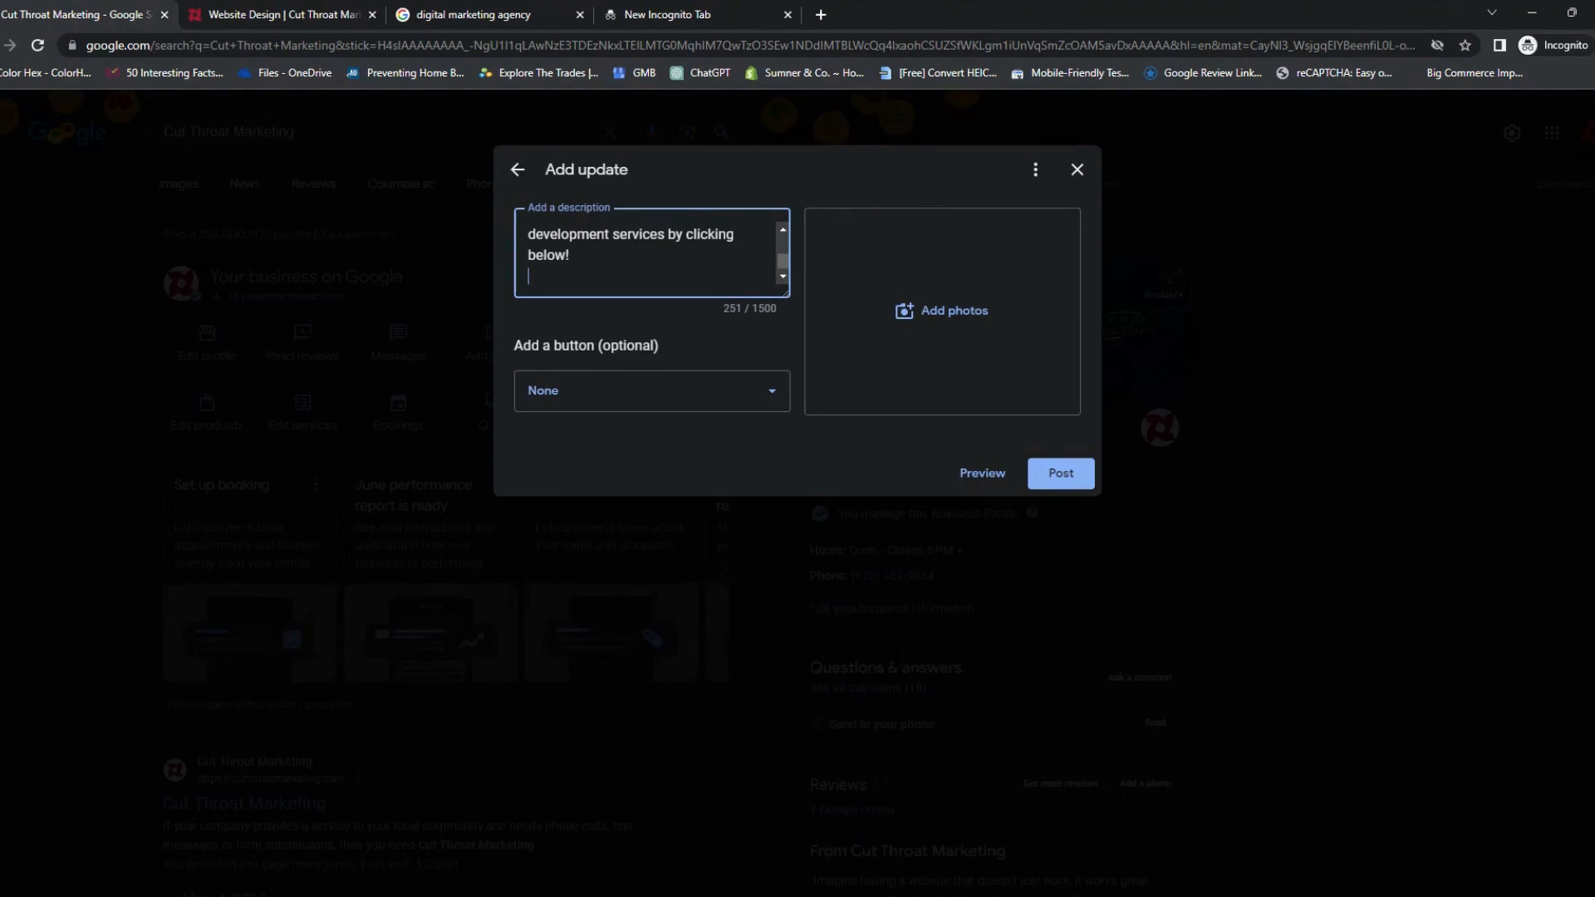
key("ctrl+v")
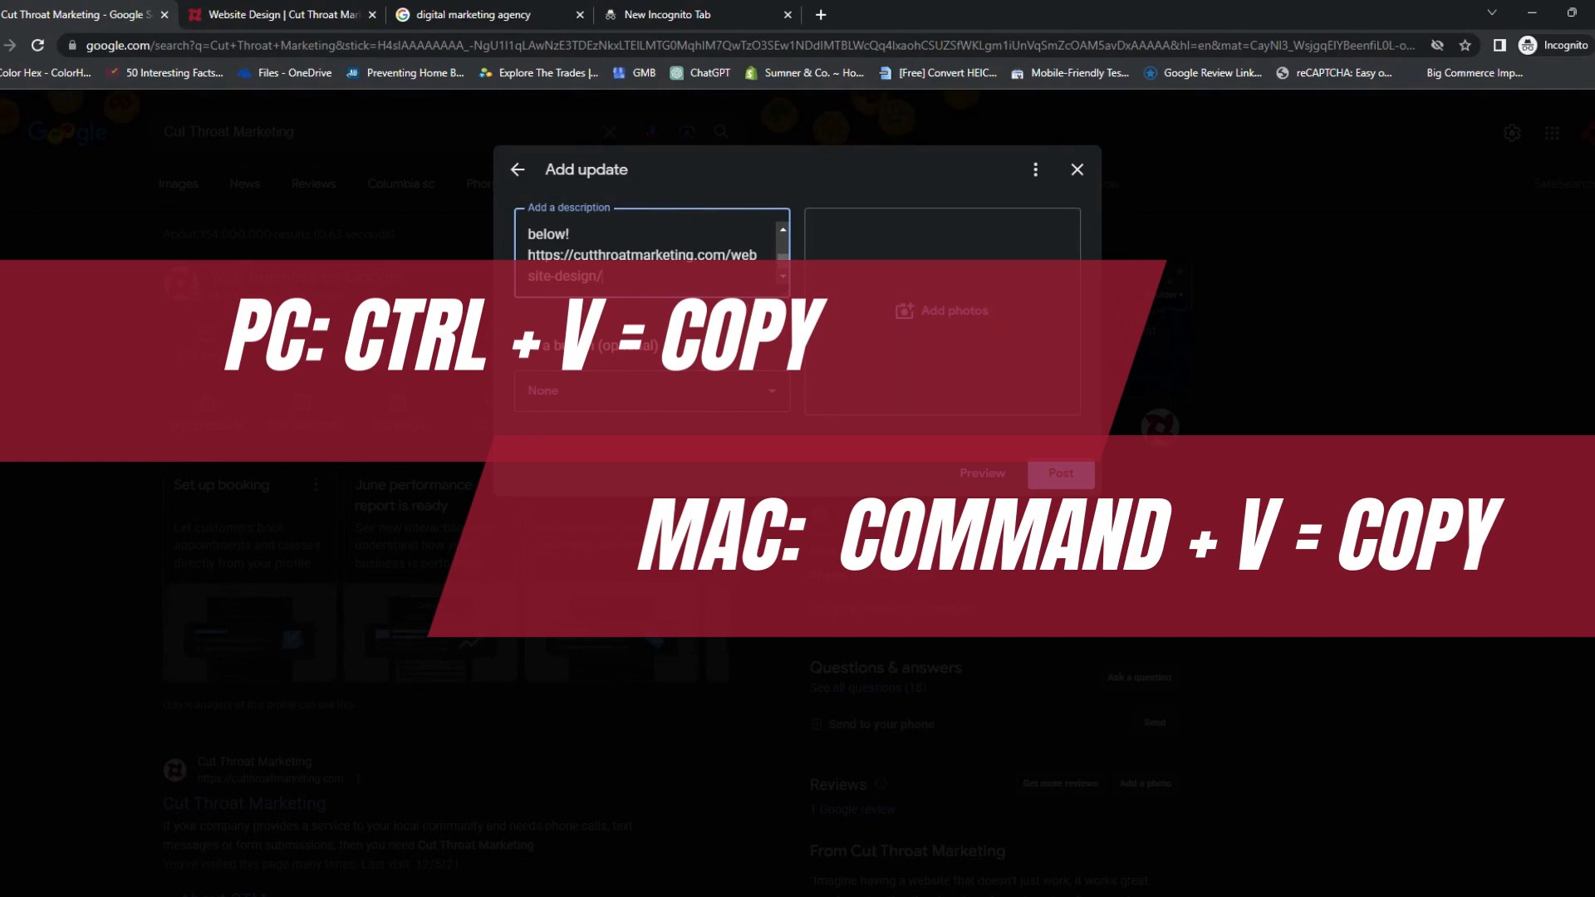
Add a "Learn more" button to the update and link it to the copied website design page address
left_click(614, 378)
left_click(605, 607)
left_click(632, 457)
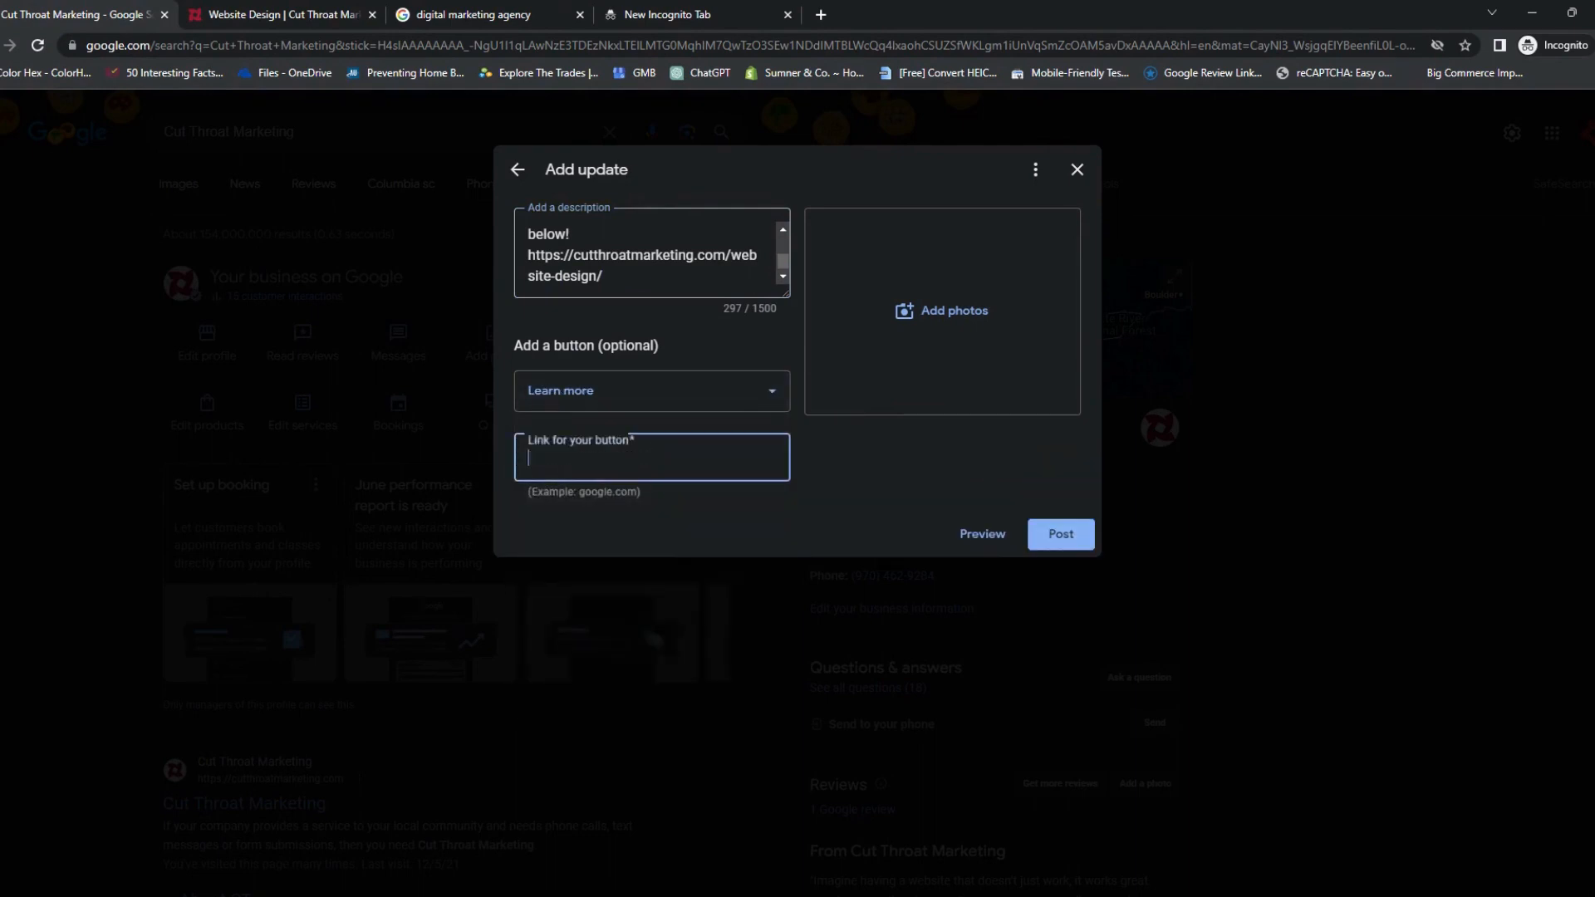
key("ctrl+v")
Add the photo of the laptop with the "We make you stand out!" design to the update
key("Tab")
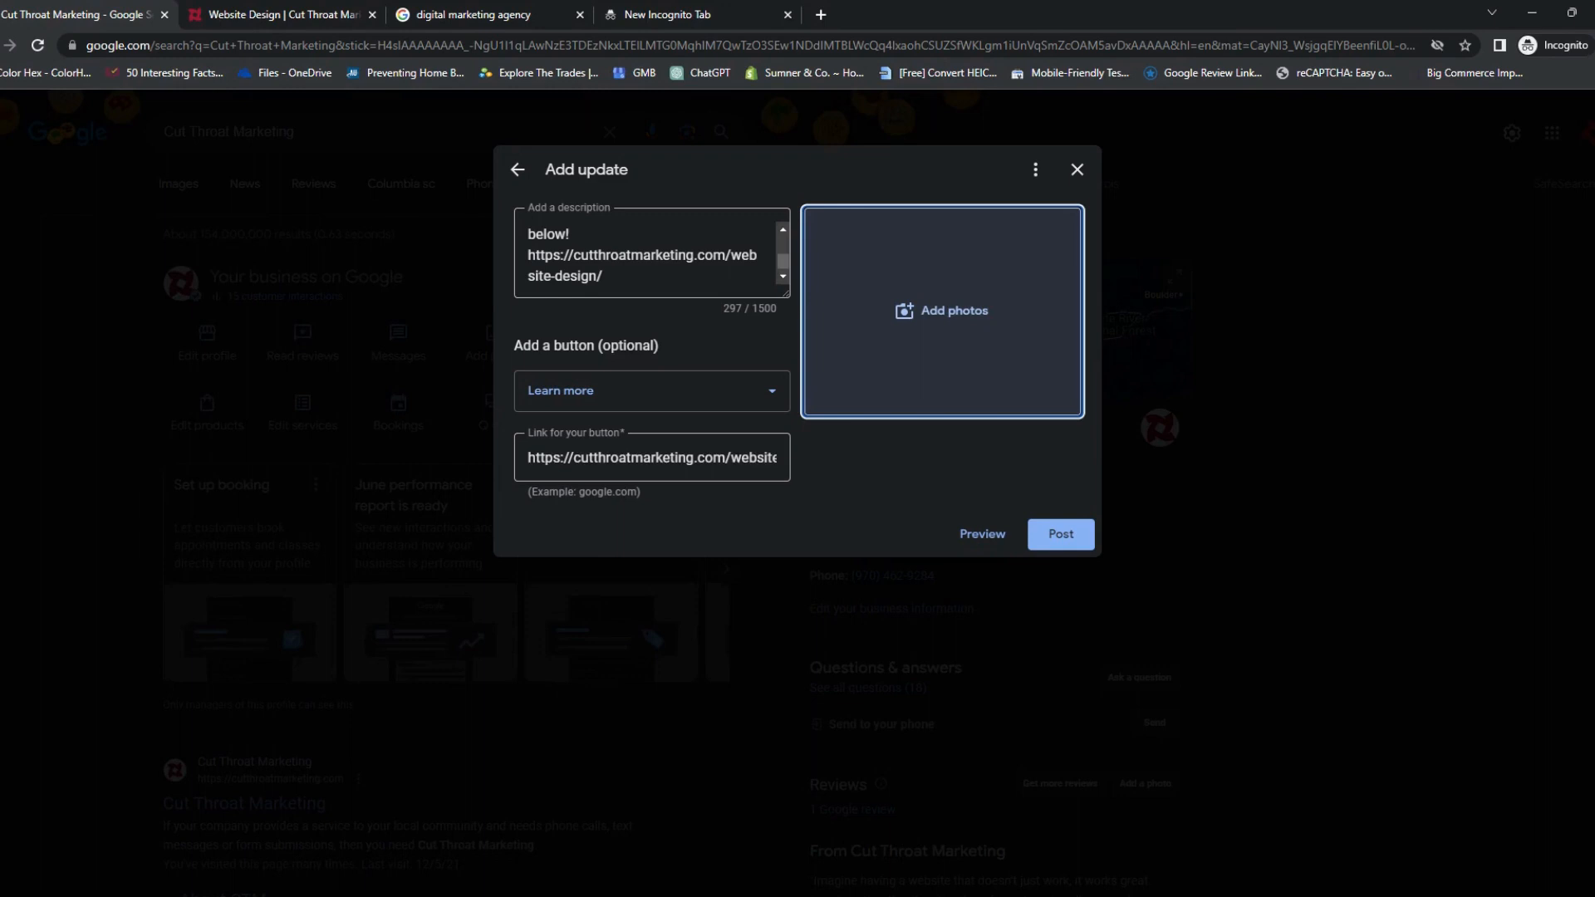
left_click(978, 314)
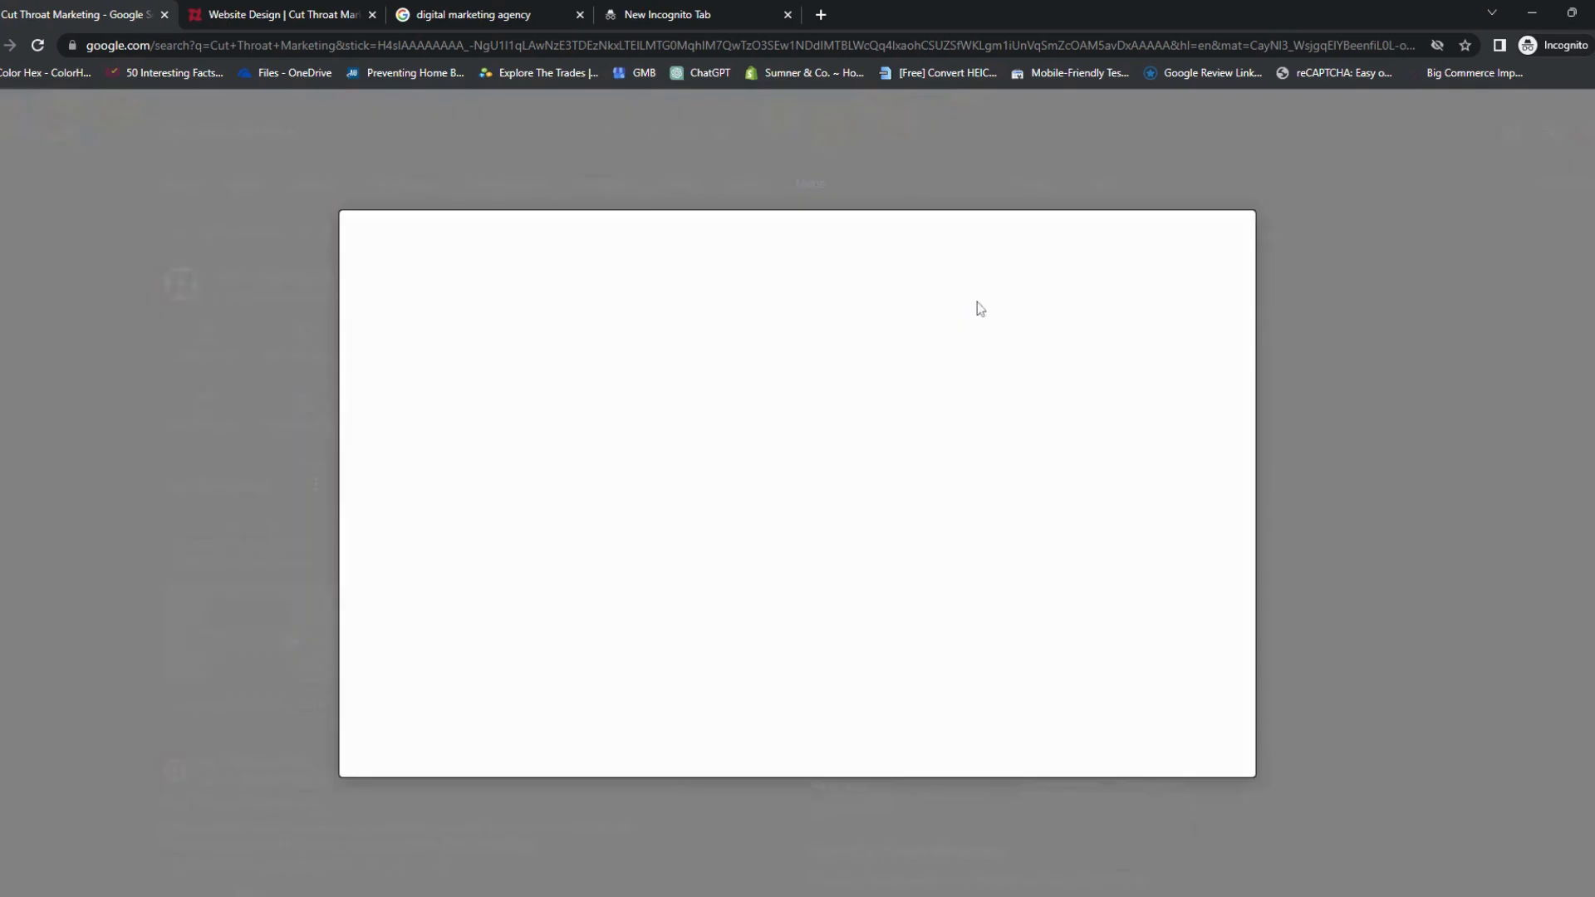
left_click(790, 613)
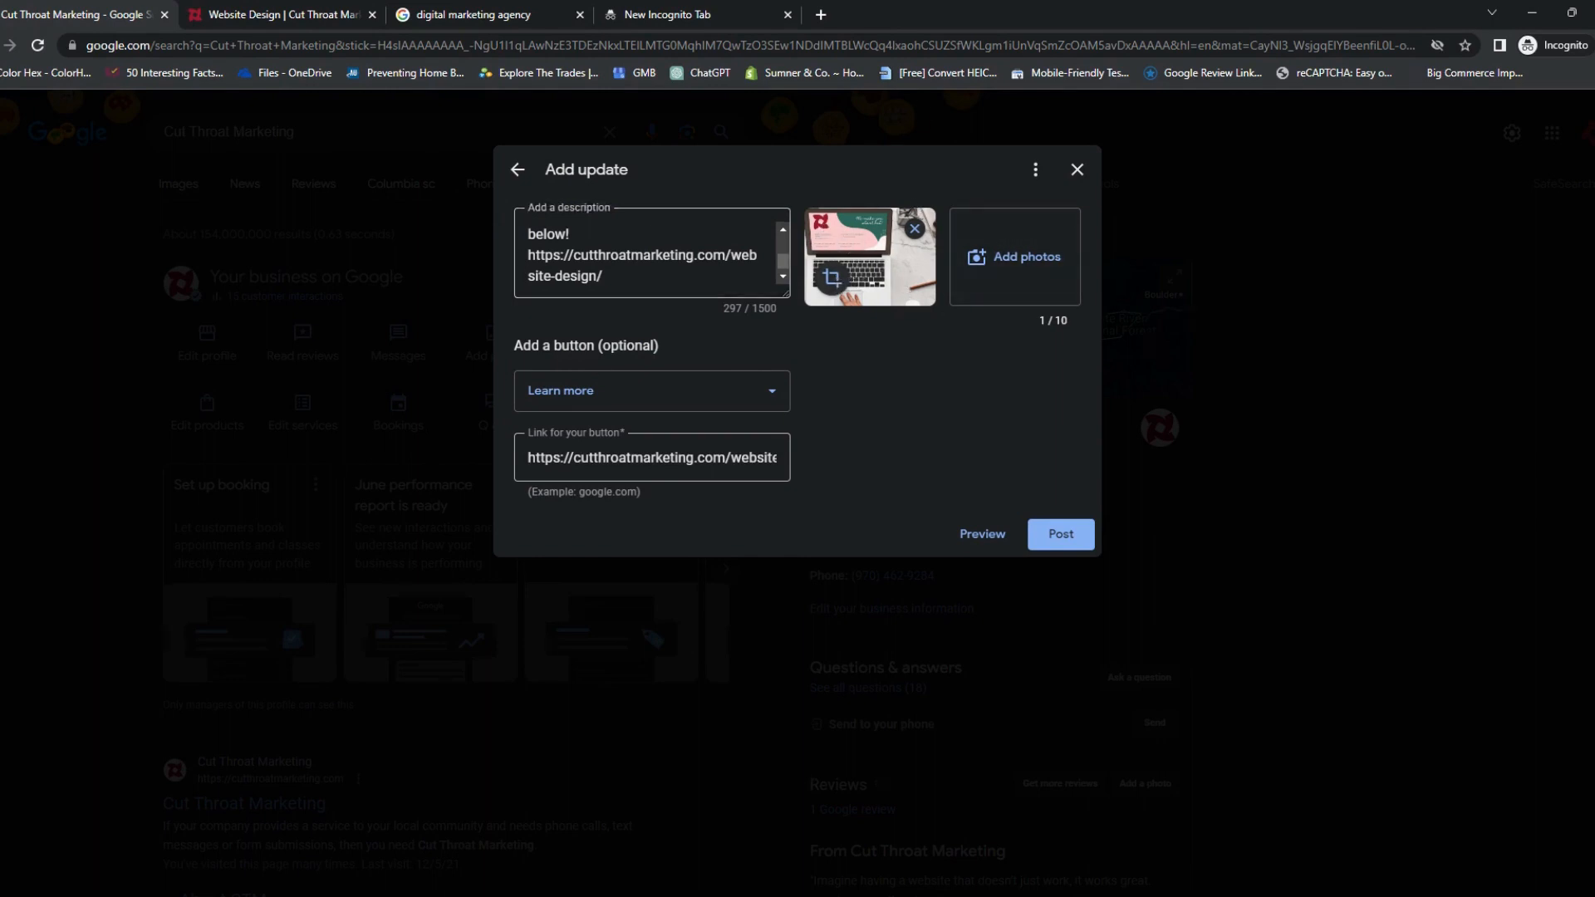
Preview the update, check its text, and publish it to the business profile
left_click(973, 536)
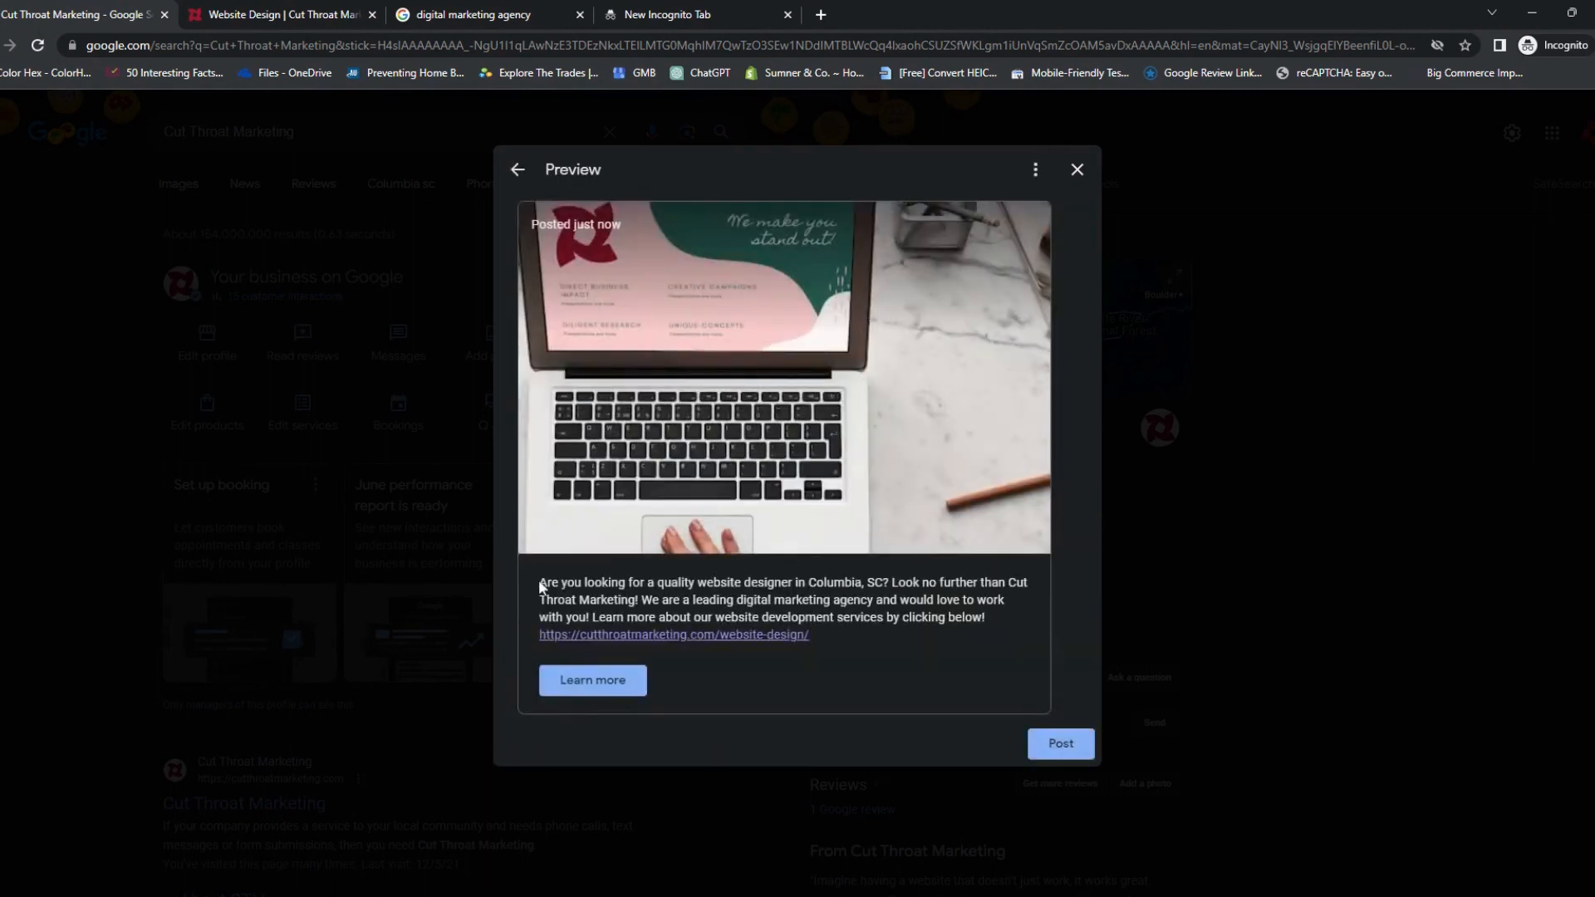
left_click_drag(540, 581, 1027, 619)
left_click(953, 642)
left_click(1083, 750)
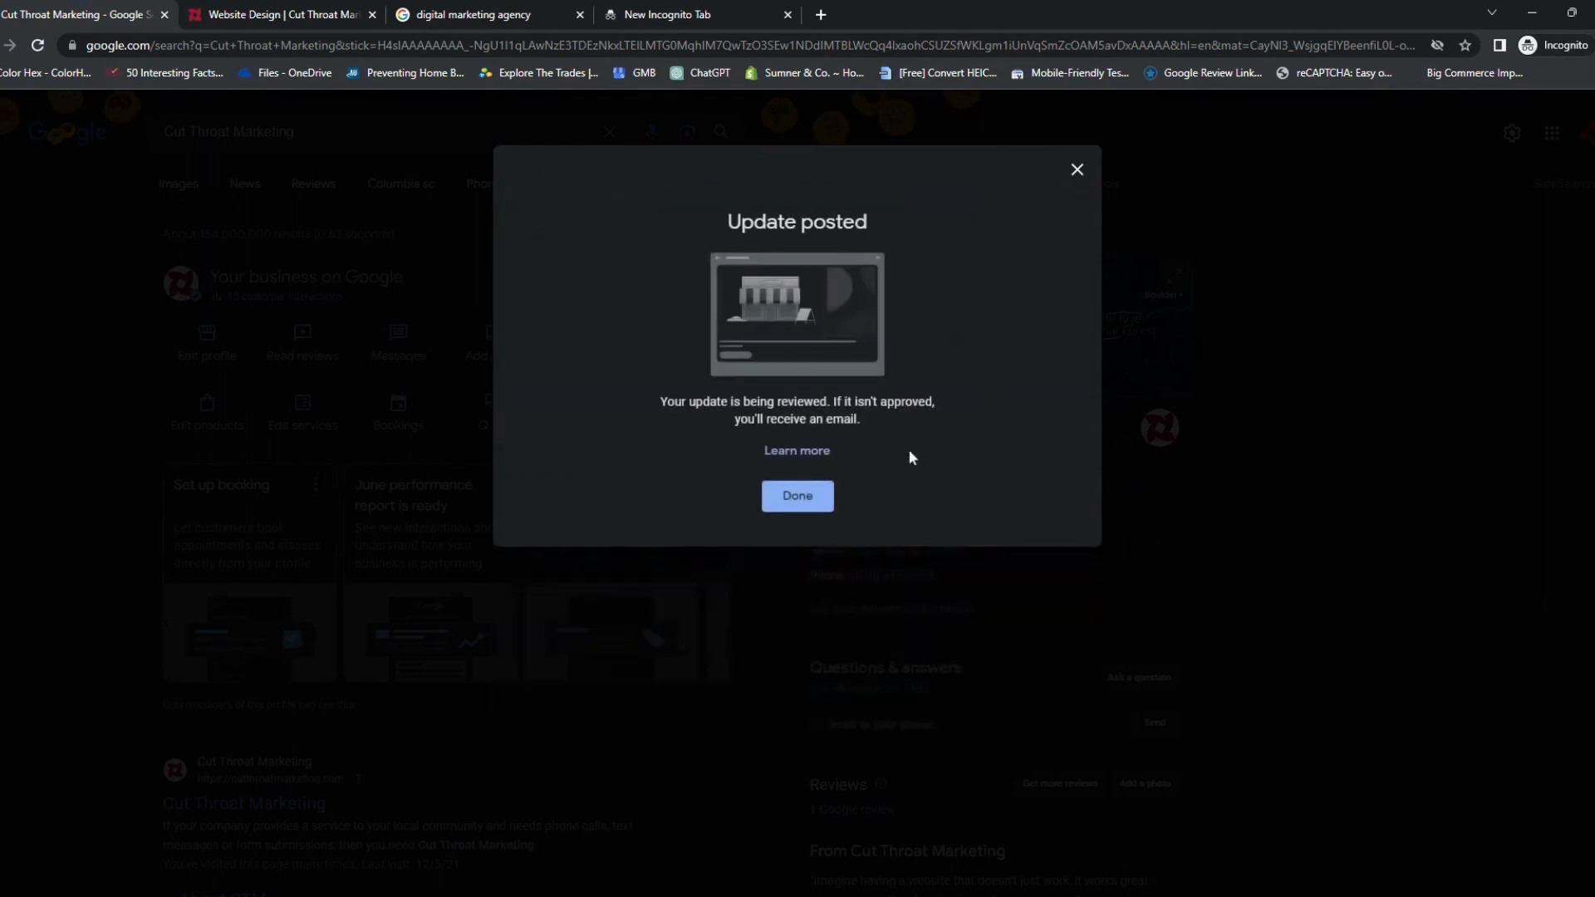
left_click(798, 496)
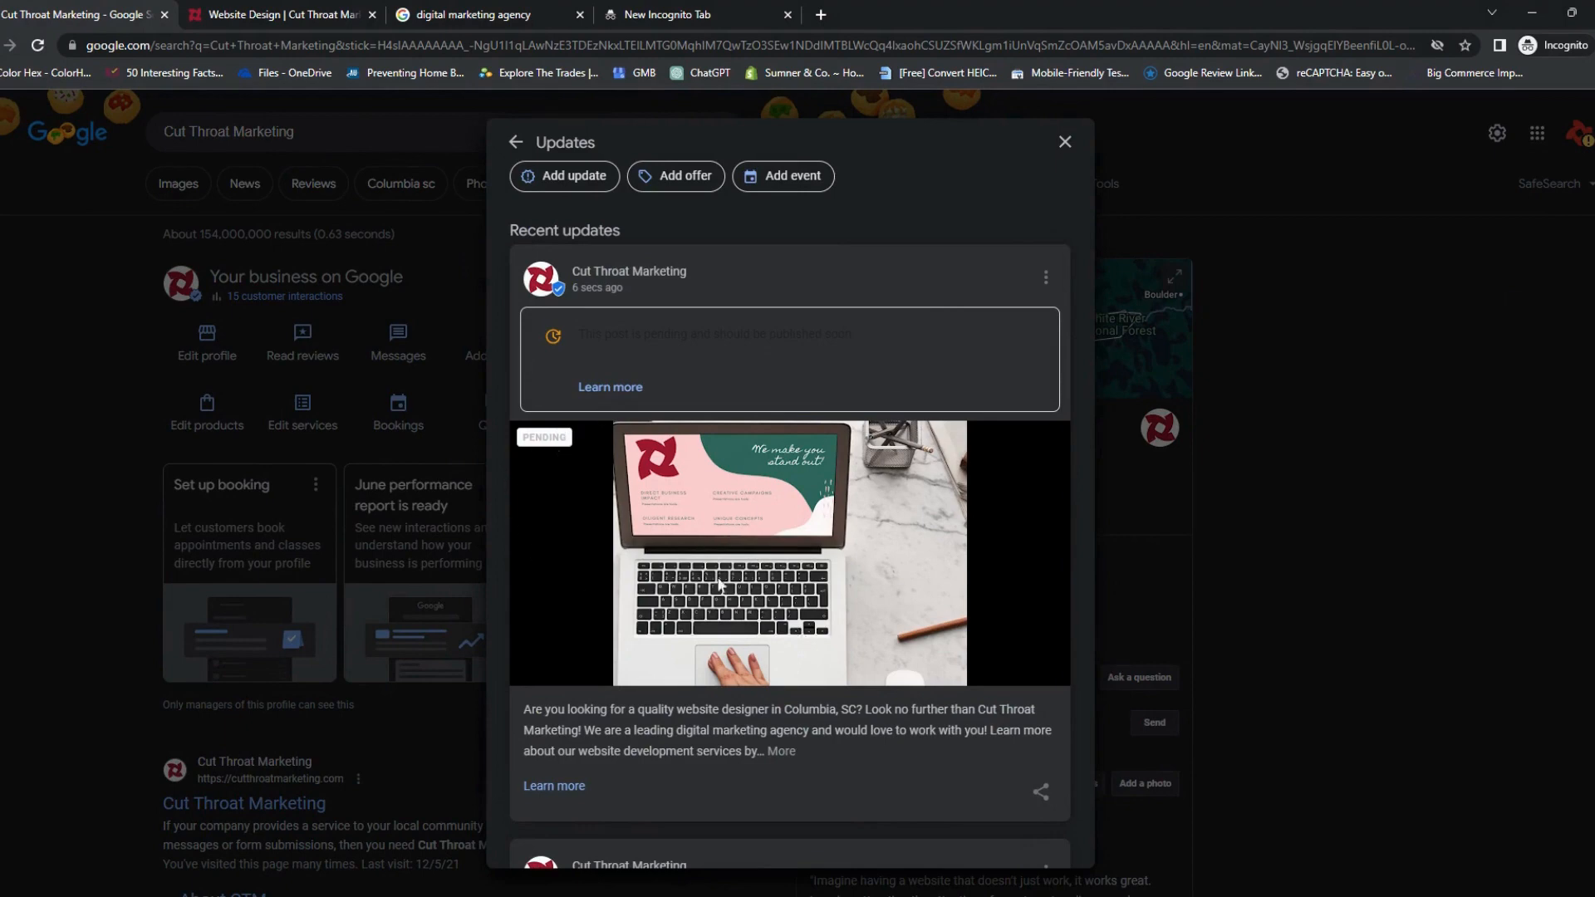
Delete the older duplicate website designer update posted 28 minutes ago and close the updates list
scroll(789, 499, "down", 2)
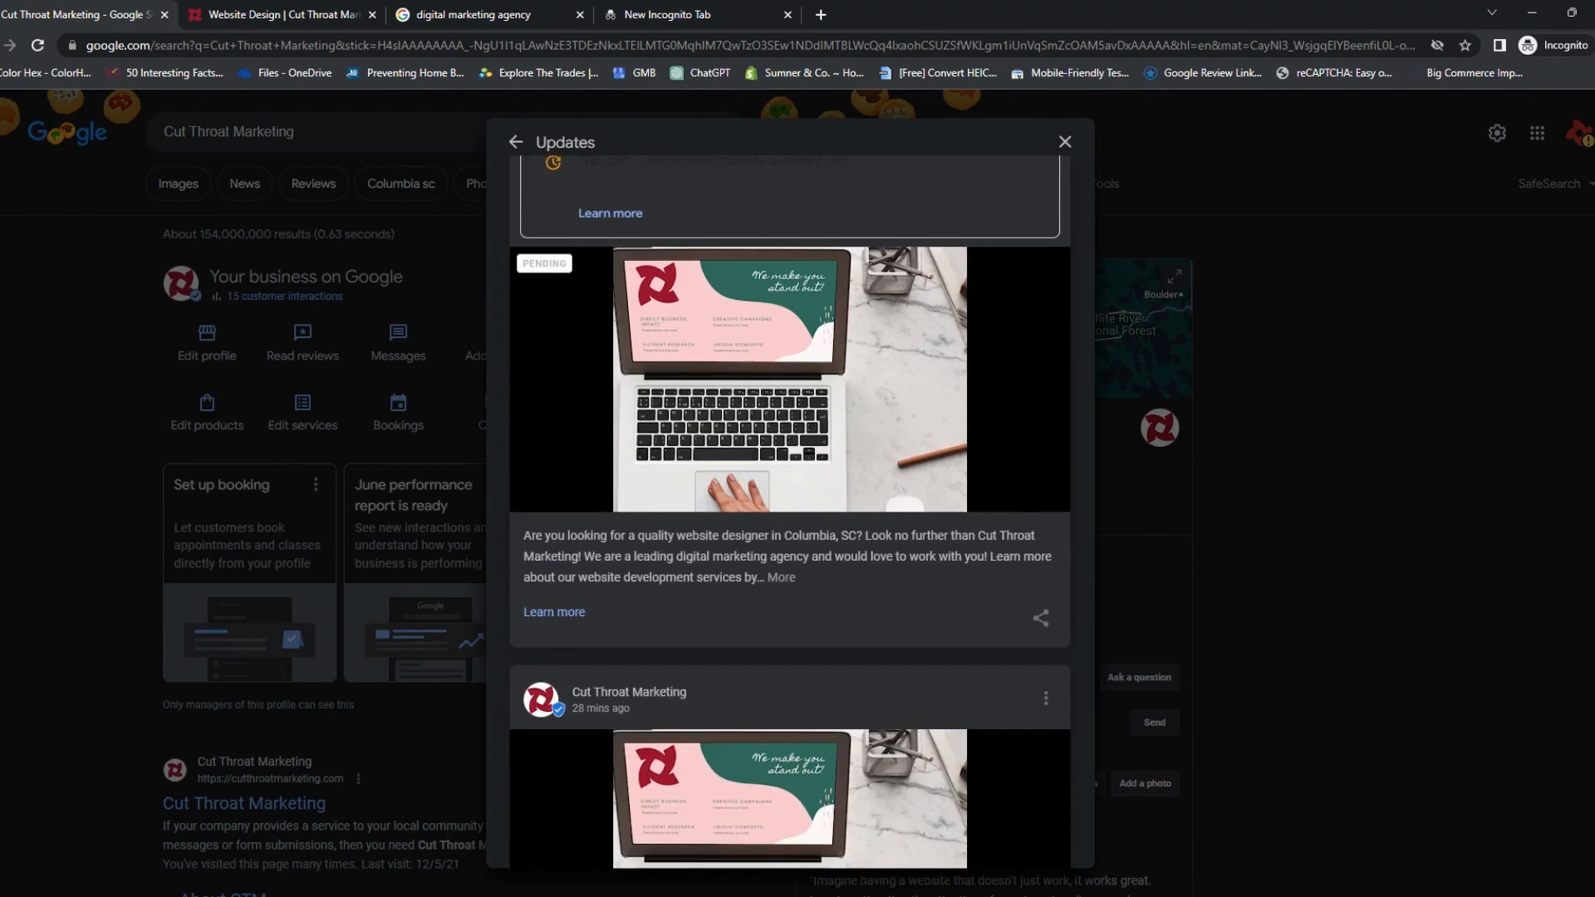
scroll(889, 521, "down", 4)
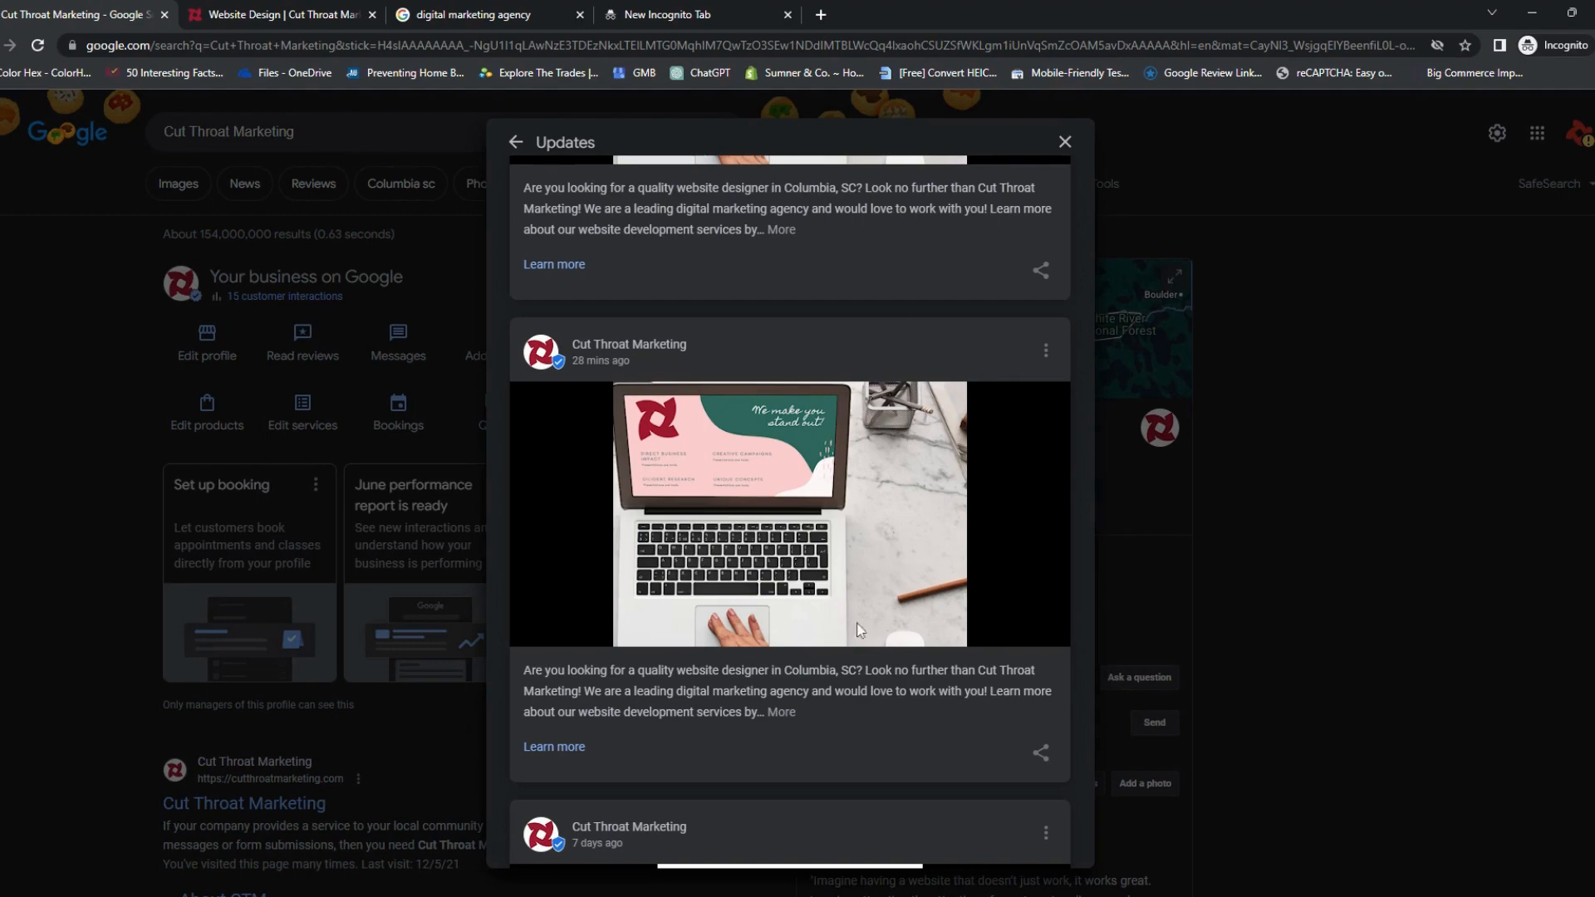
scroll(970, 618, "down", 2)
scroll(987, 626, "up", 3)
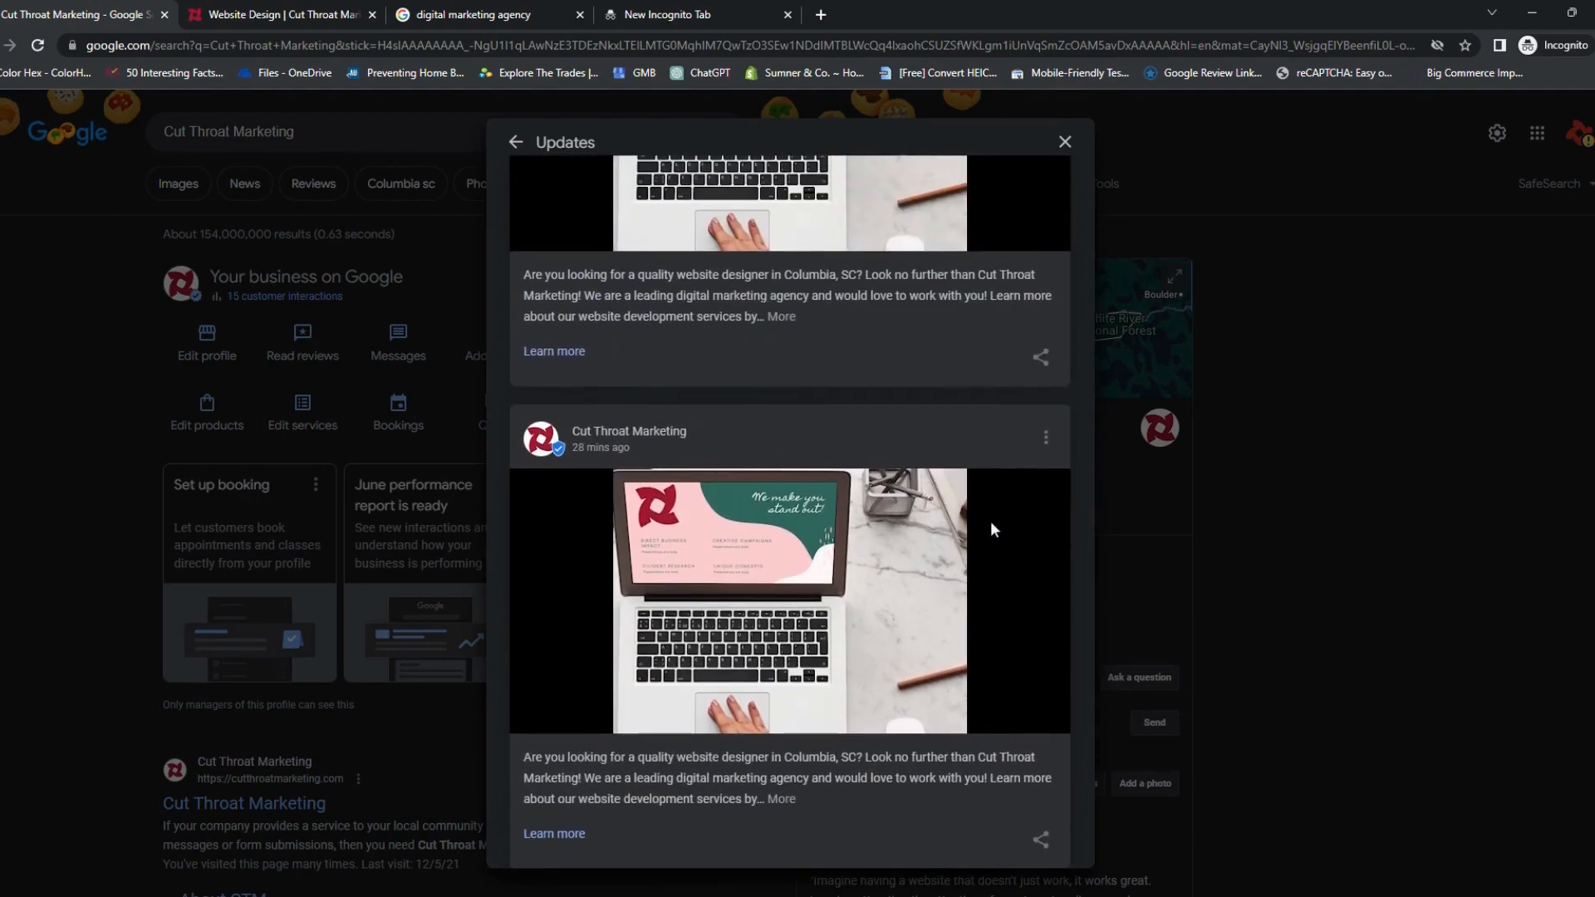
left_click(1049, 439)
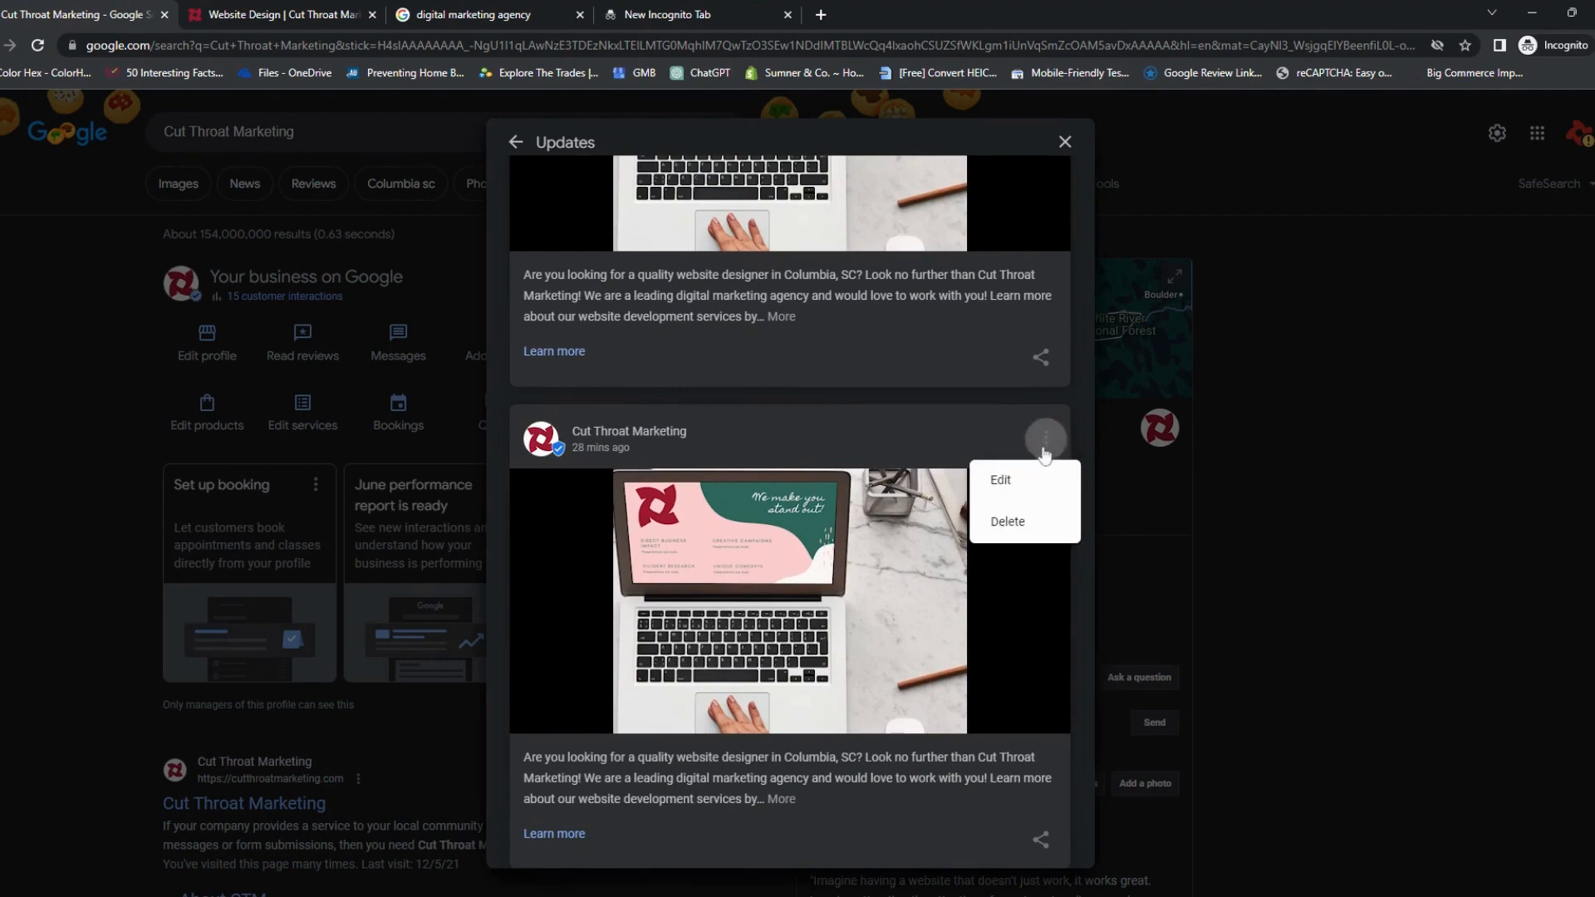
left_click(1010, 521)
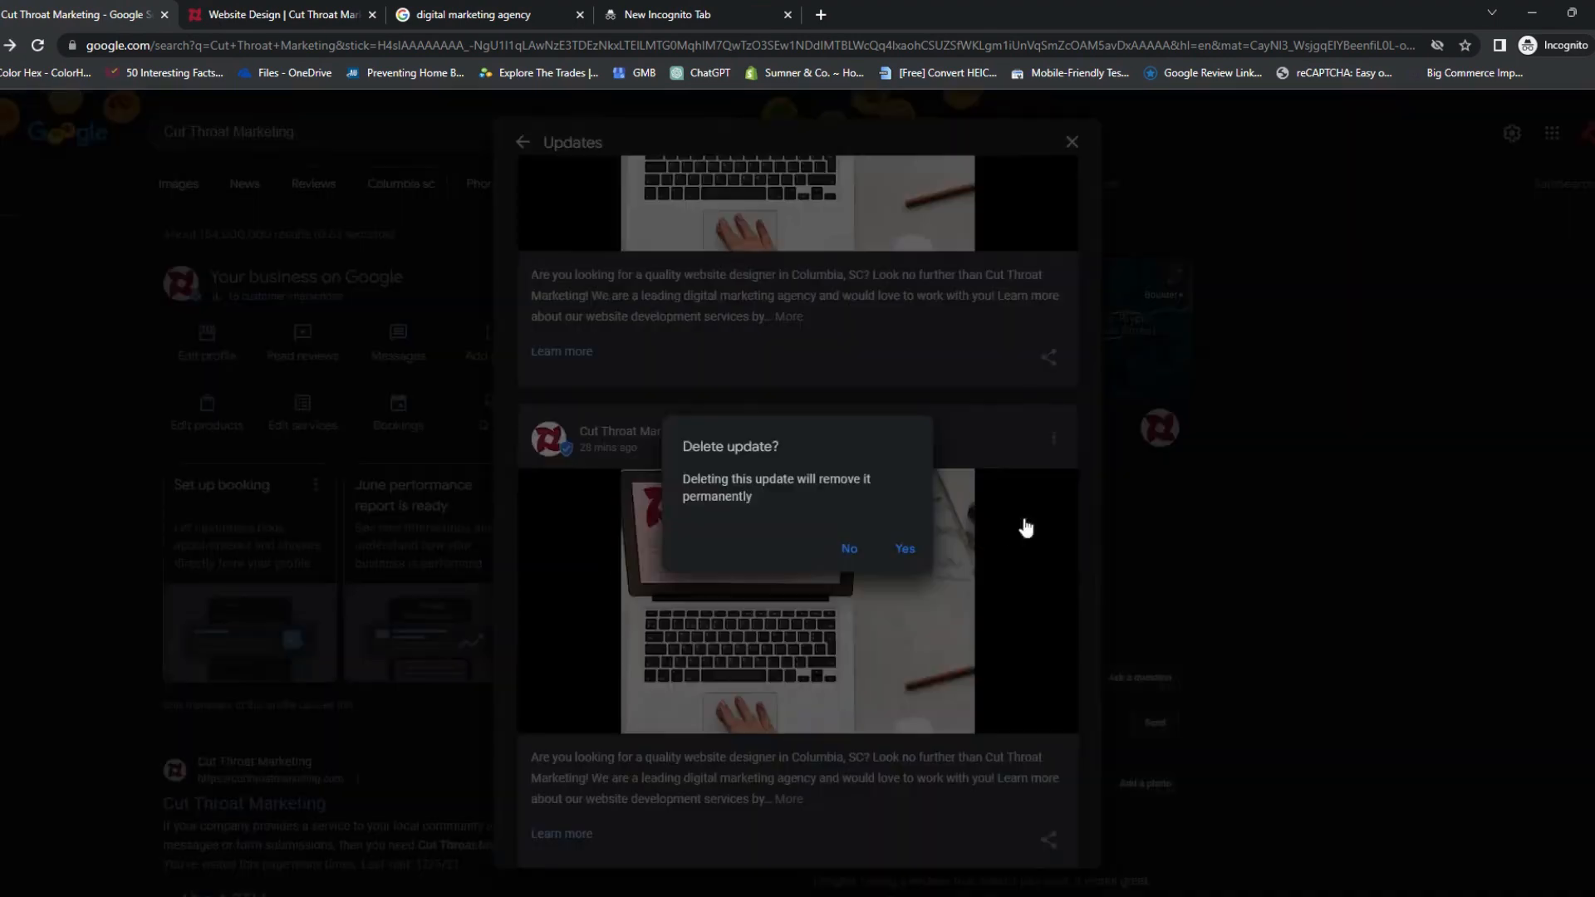
left_click(906, 551)
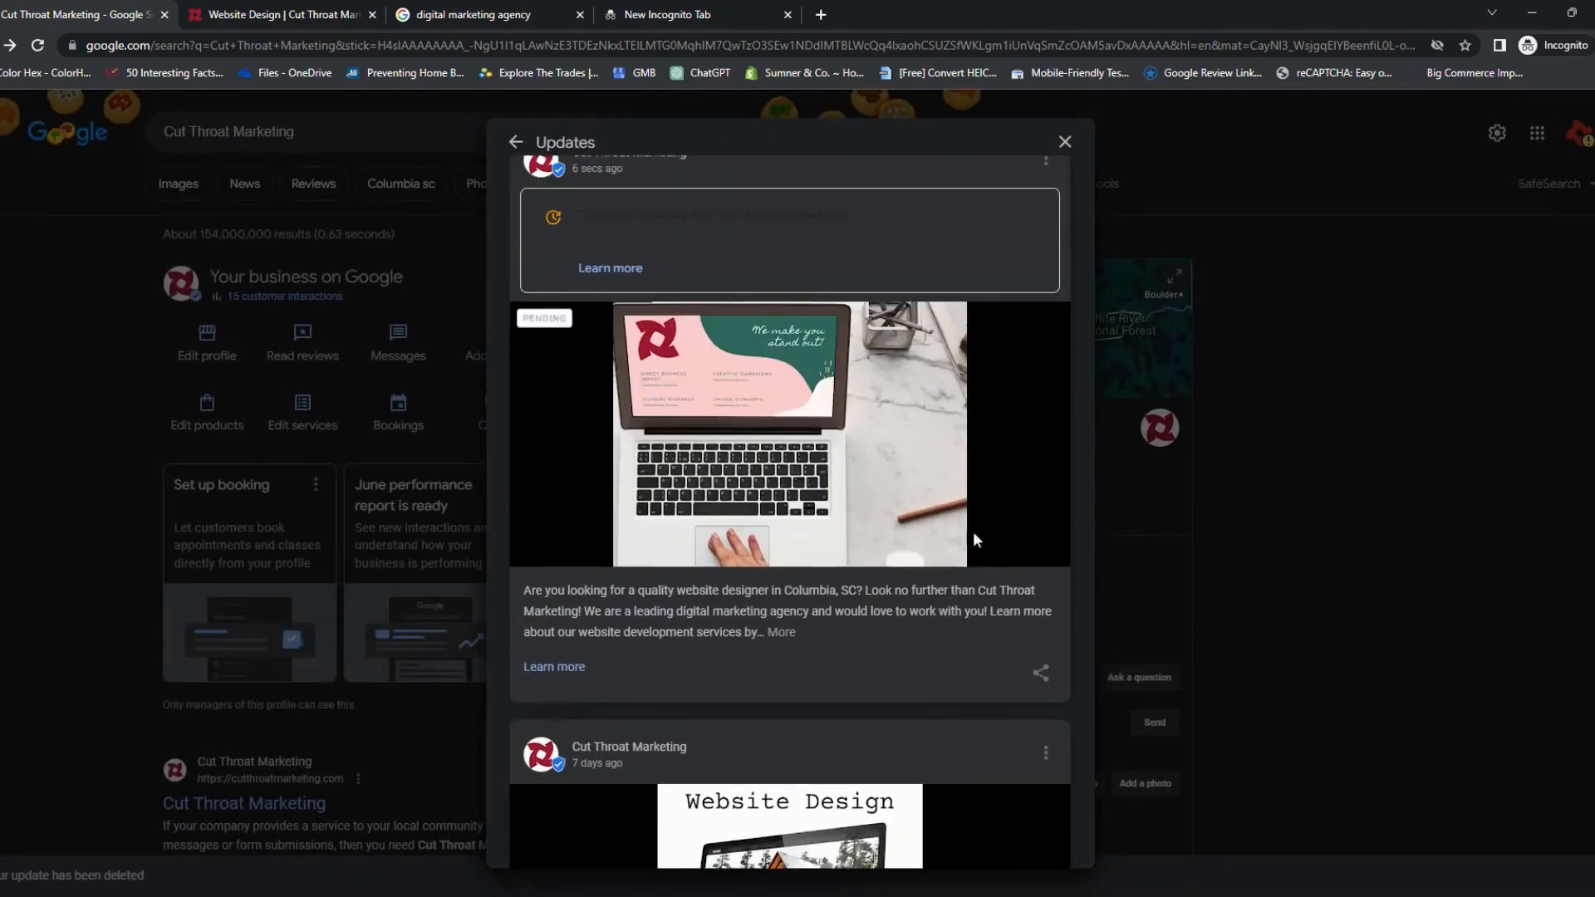
left_click(1066, 143)
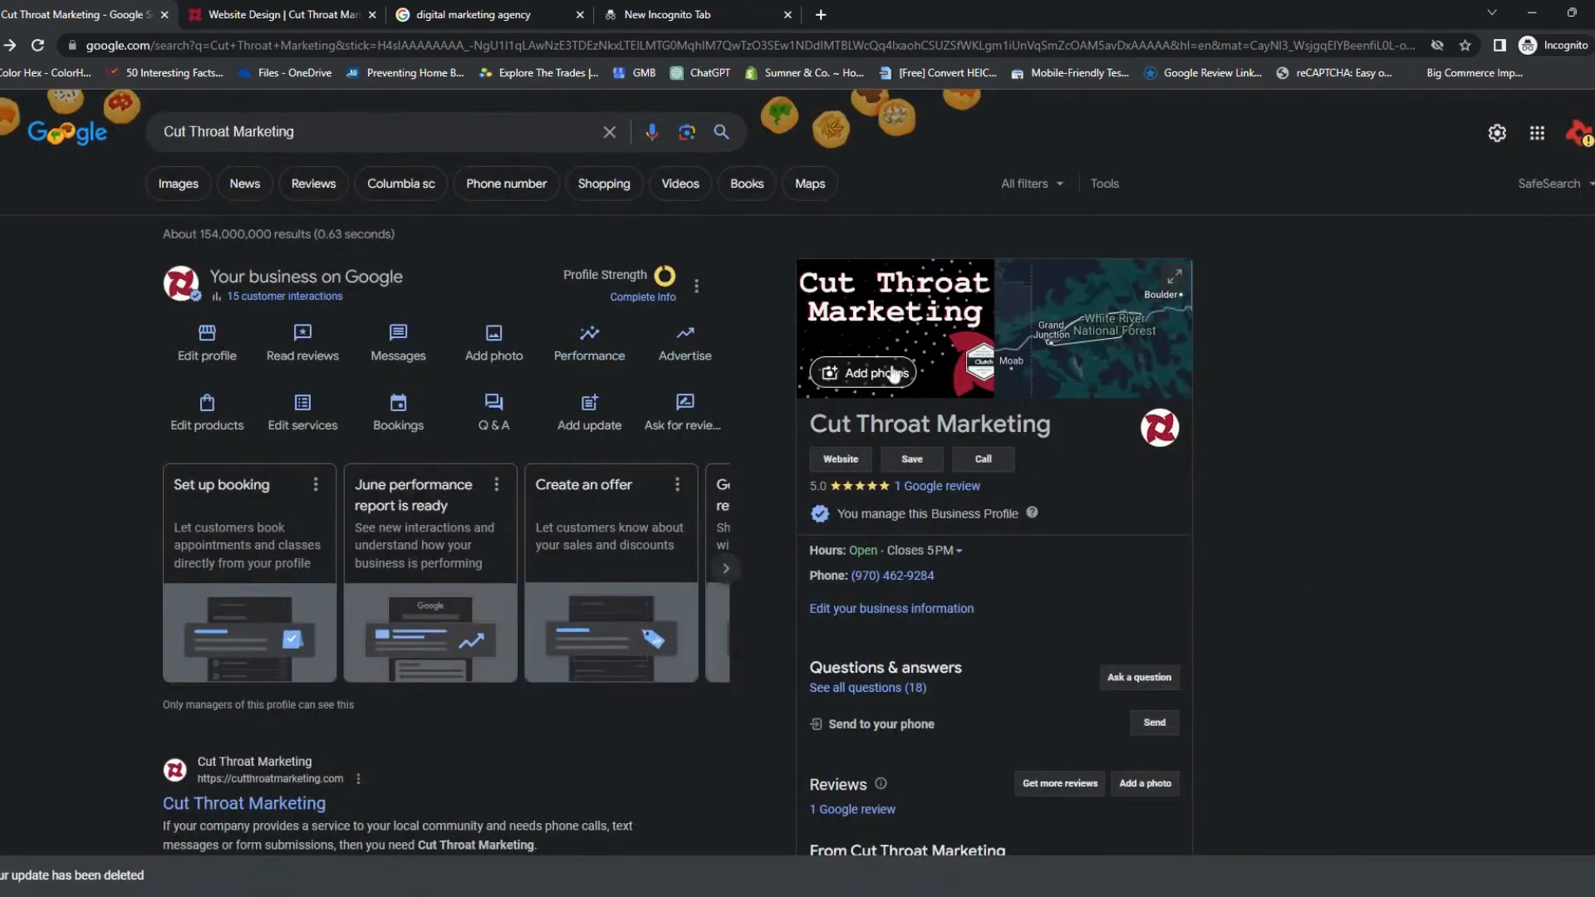
Browse the published updates on the Cut Throat Marketing profile through the older posts and back to the newest one
scroll(1147, 573, "down", 5)
scroll(1151, 584, "down", 1)
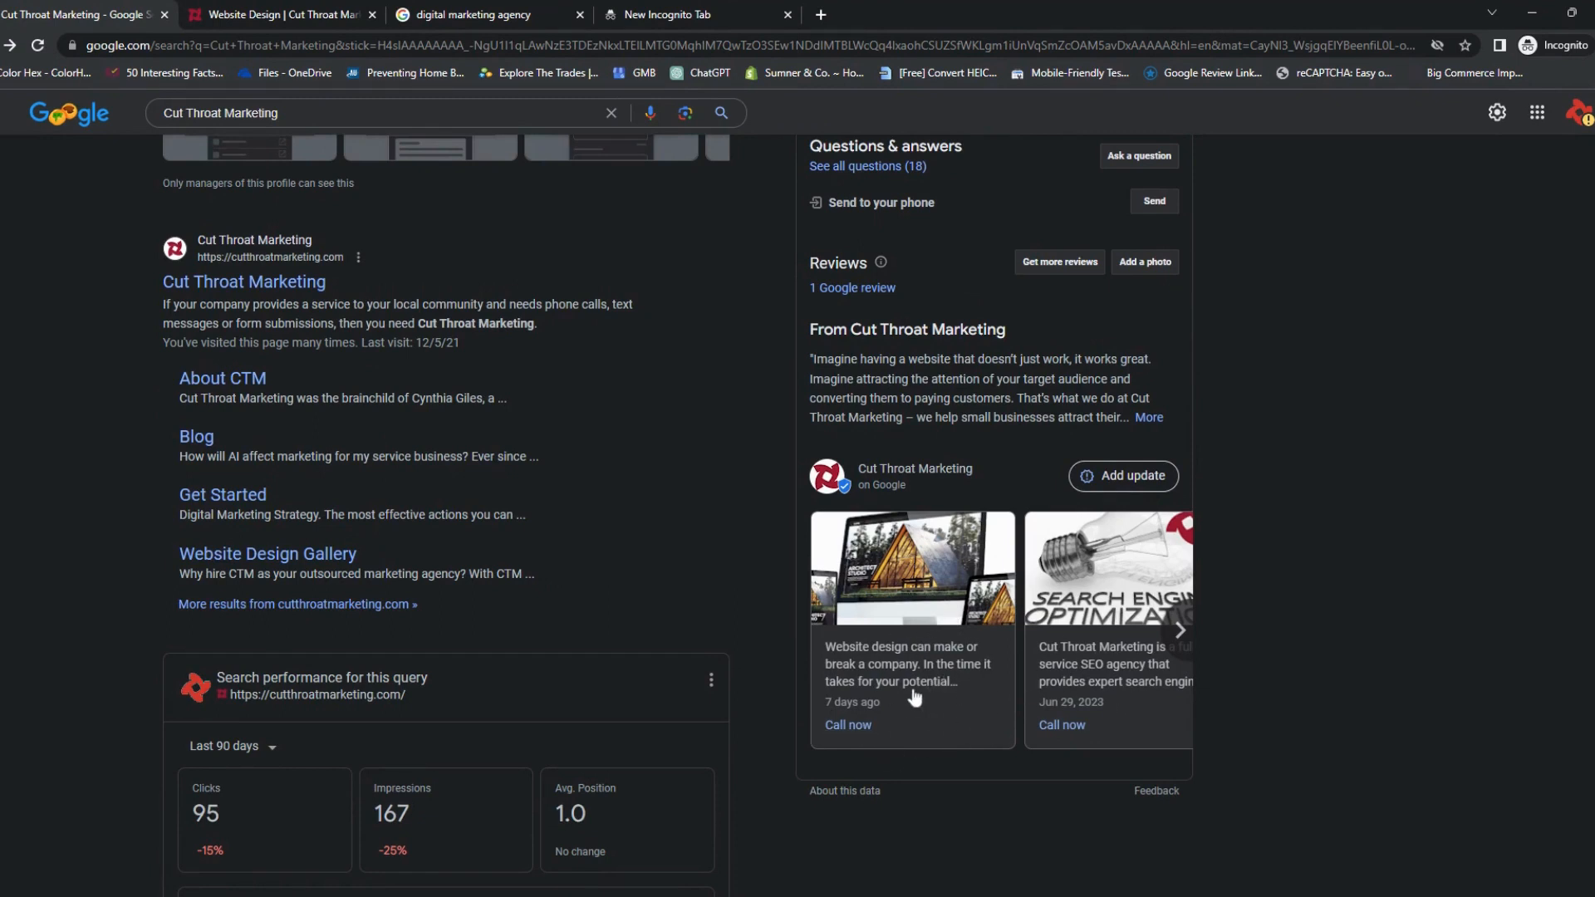
left_click(1180, 634)
left_click(1180, 634)
left_click(1180, 633)
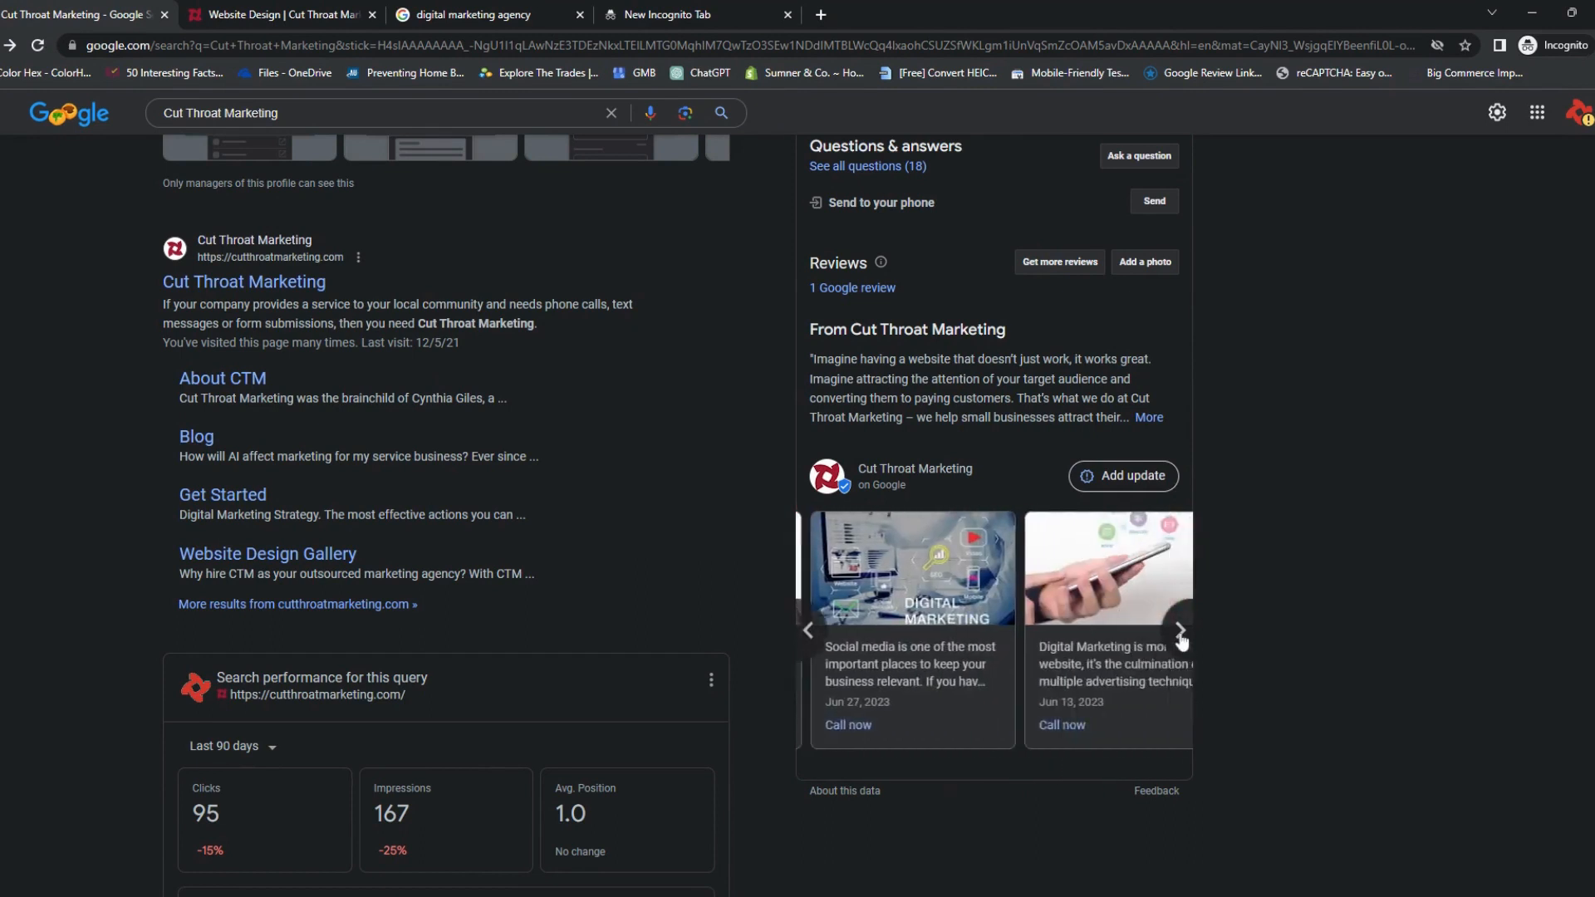
left_click(1180, 633)
left_click(1180, 633)
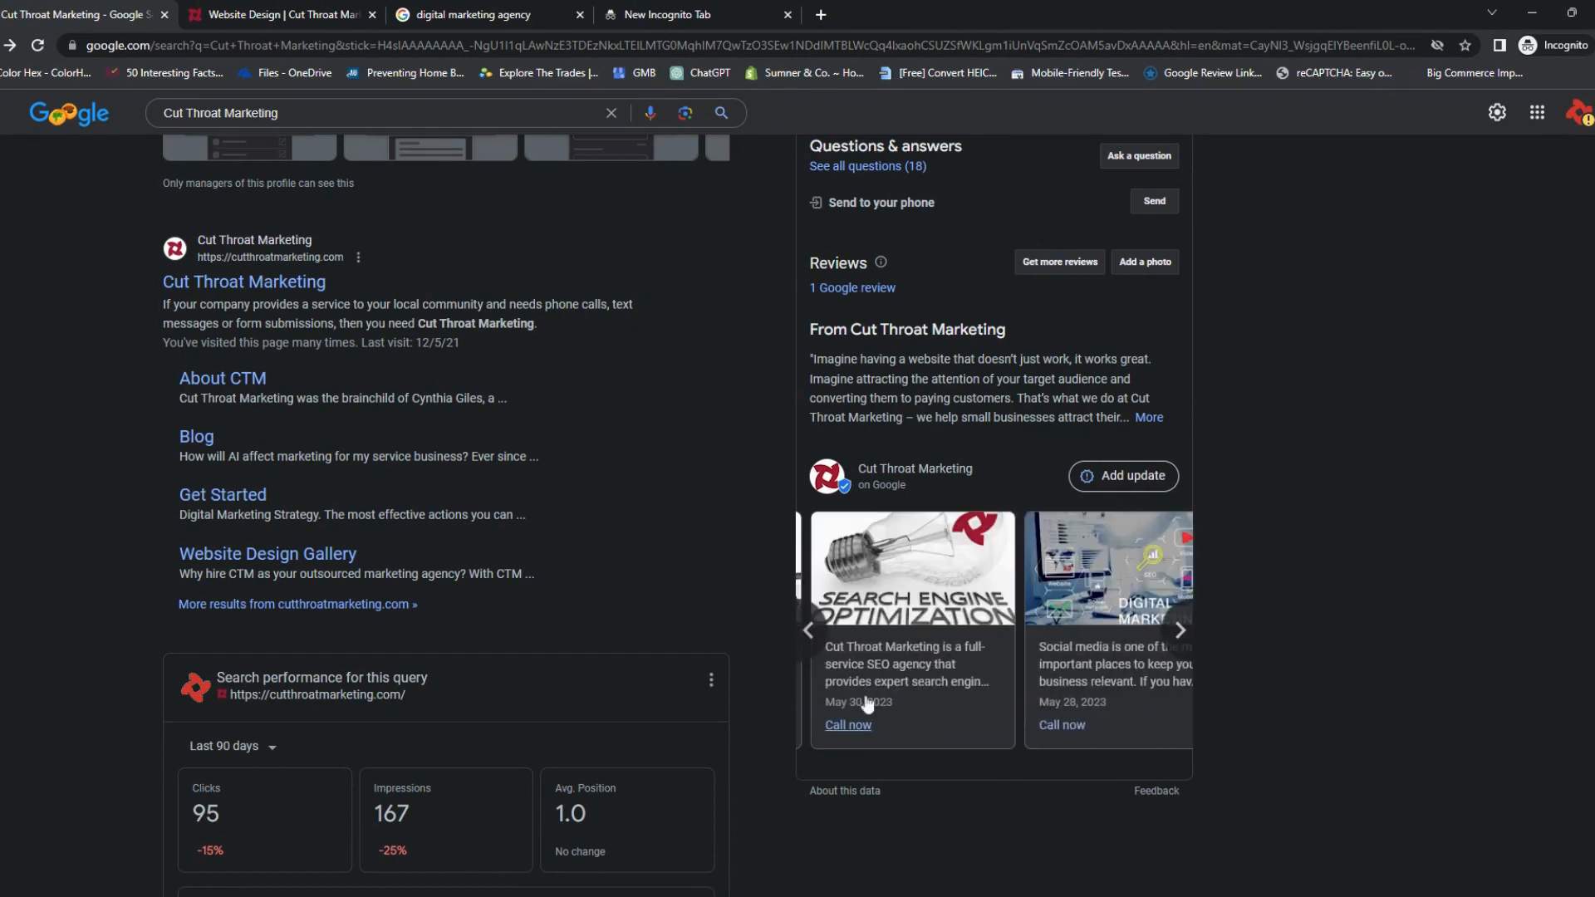
left_click(807, 632)
left_click(807, 631)
left_click(807, 632)
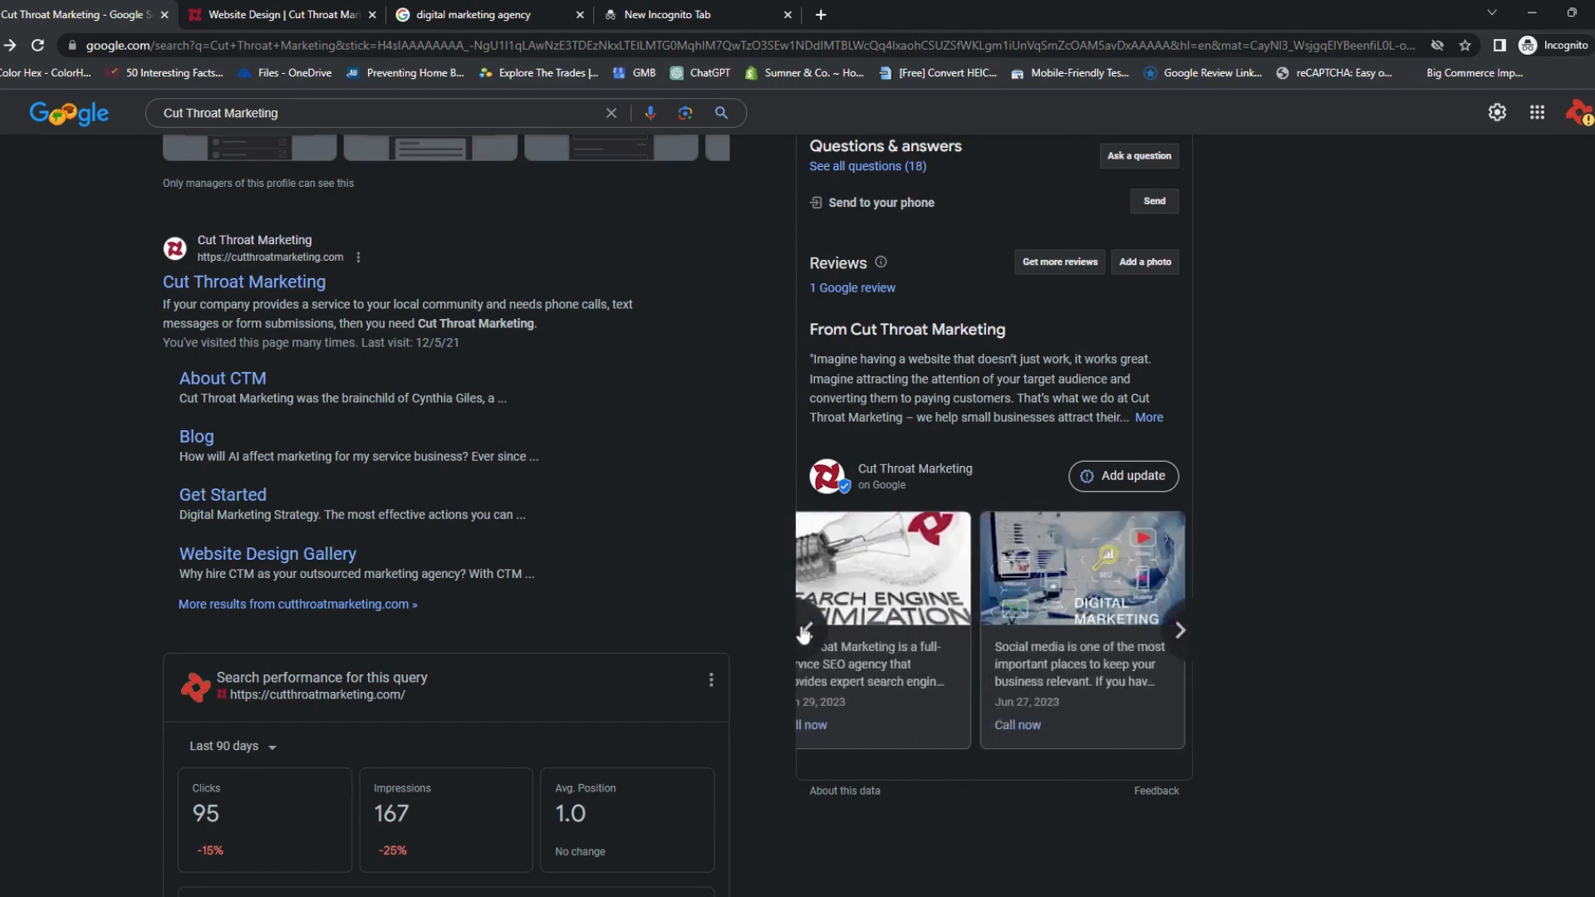
left_click(806, 631)
left_click(806, 631)
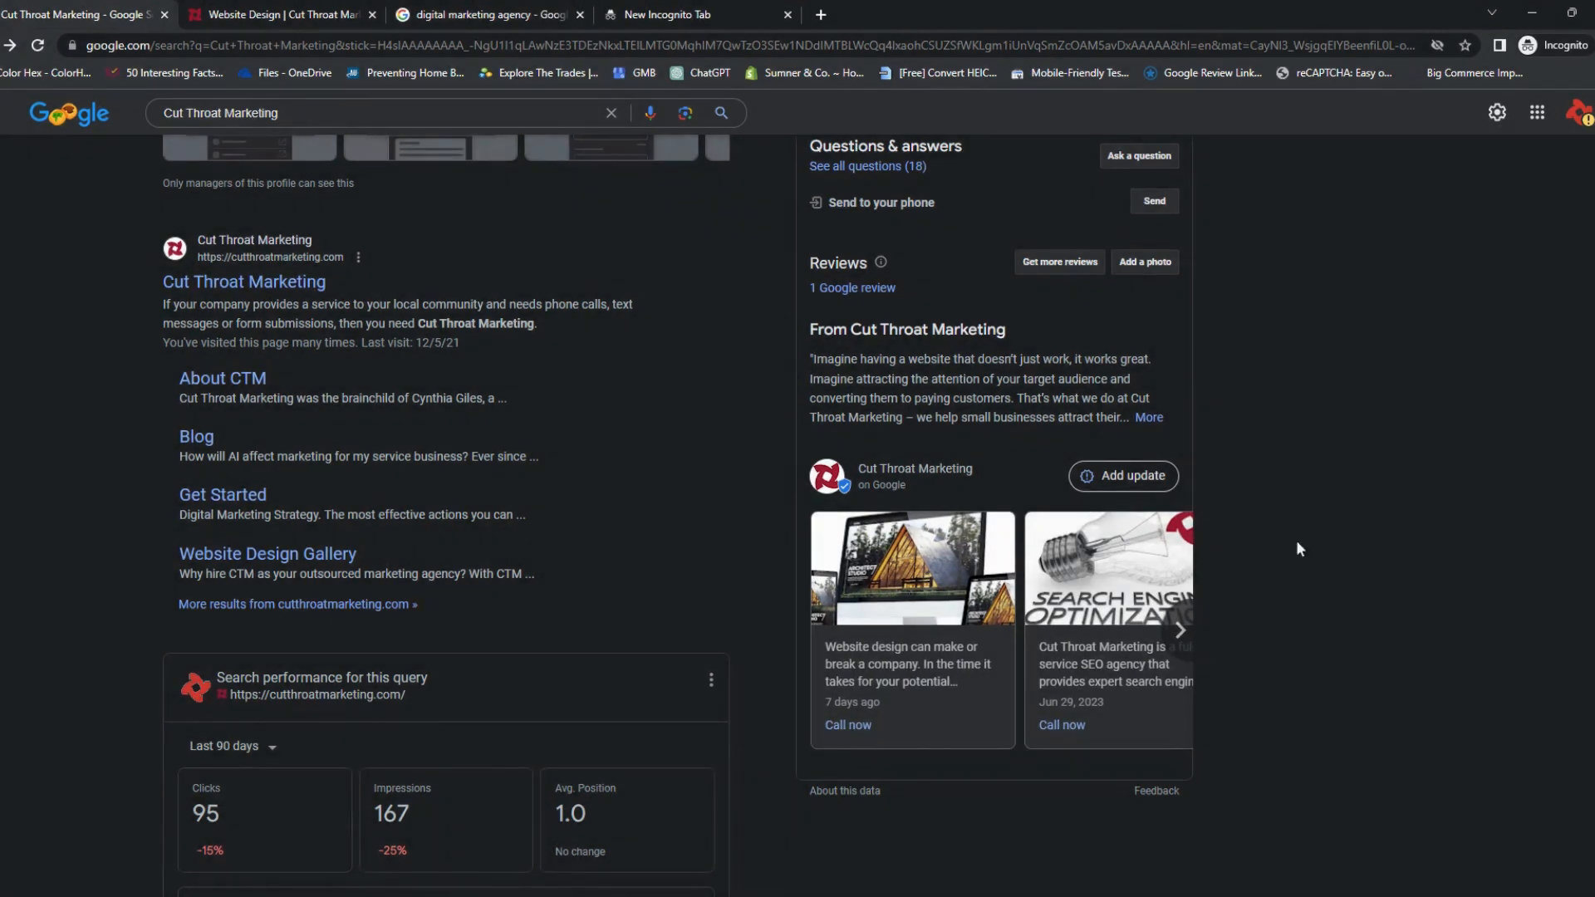
Start a new offer post on the Cut Throat Marketing profile and examine its offer title, start date and end date fields
scroll(1243, 535, "up", 6)
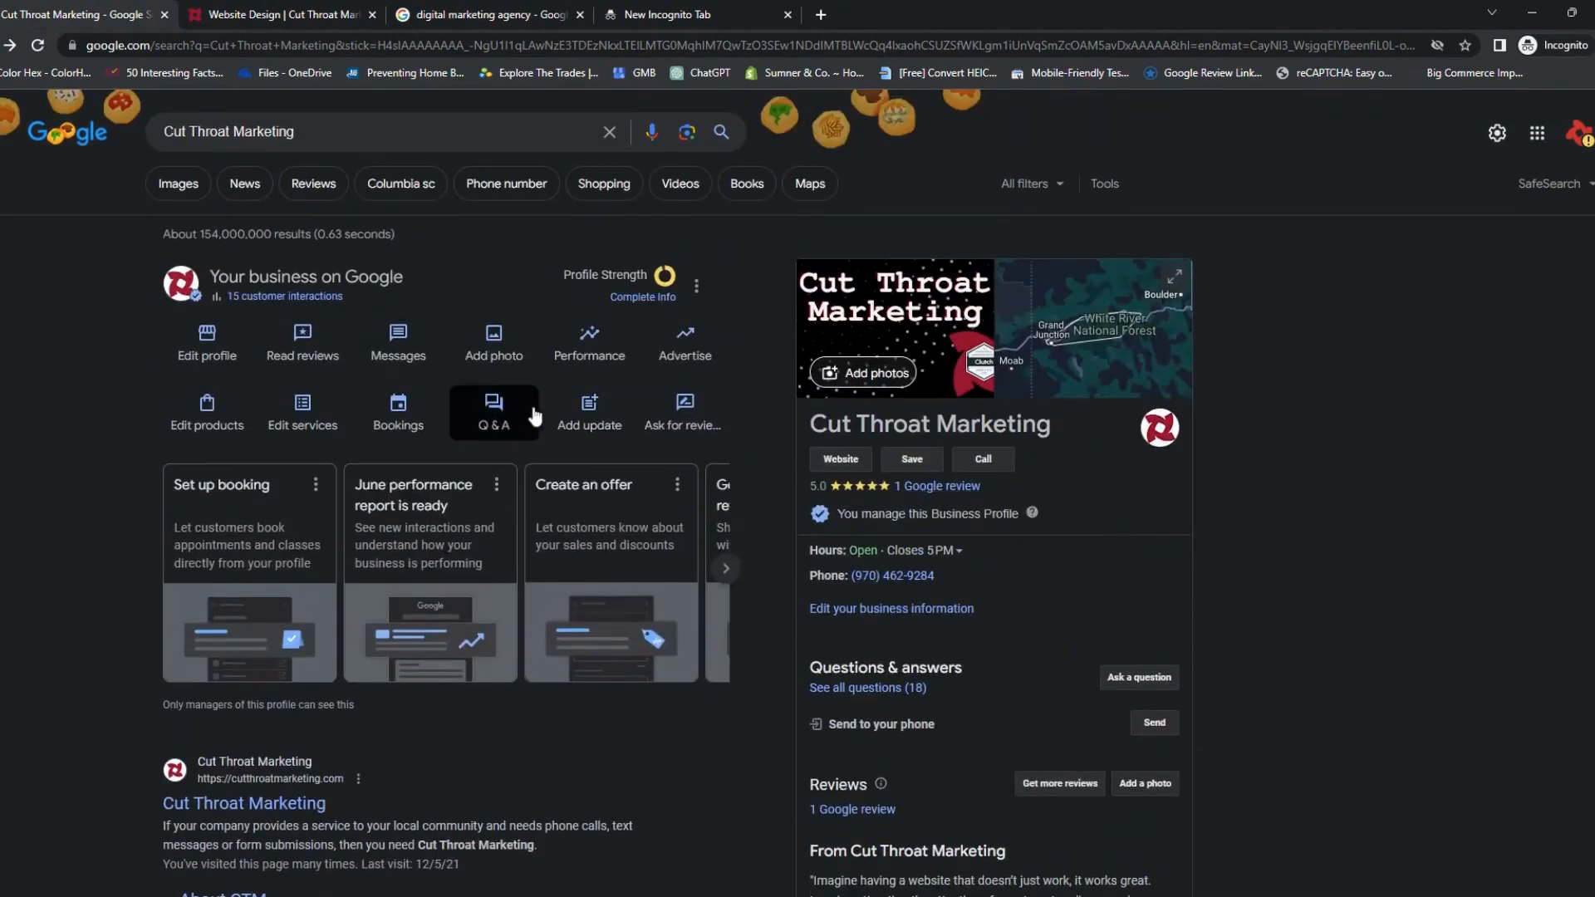
left_click(595, 420)
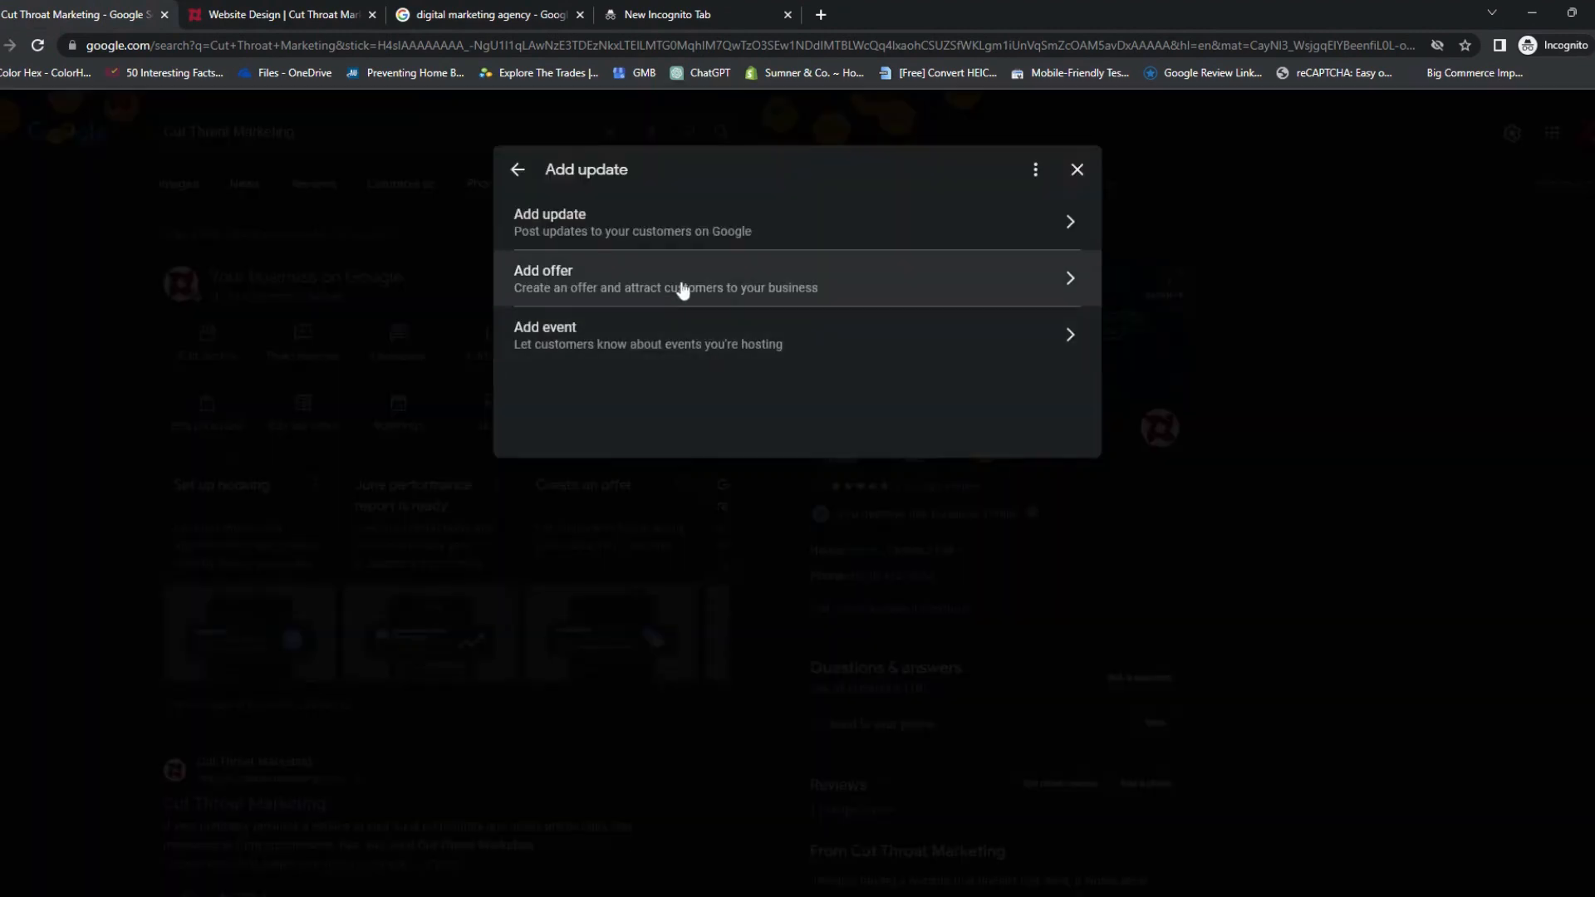
left_click(683, 288)
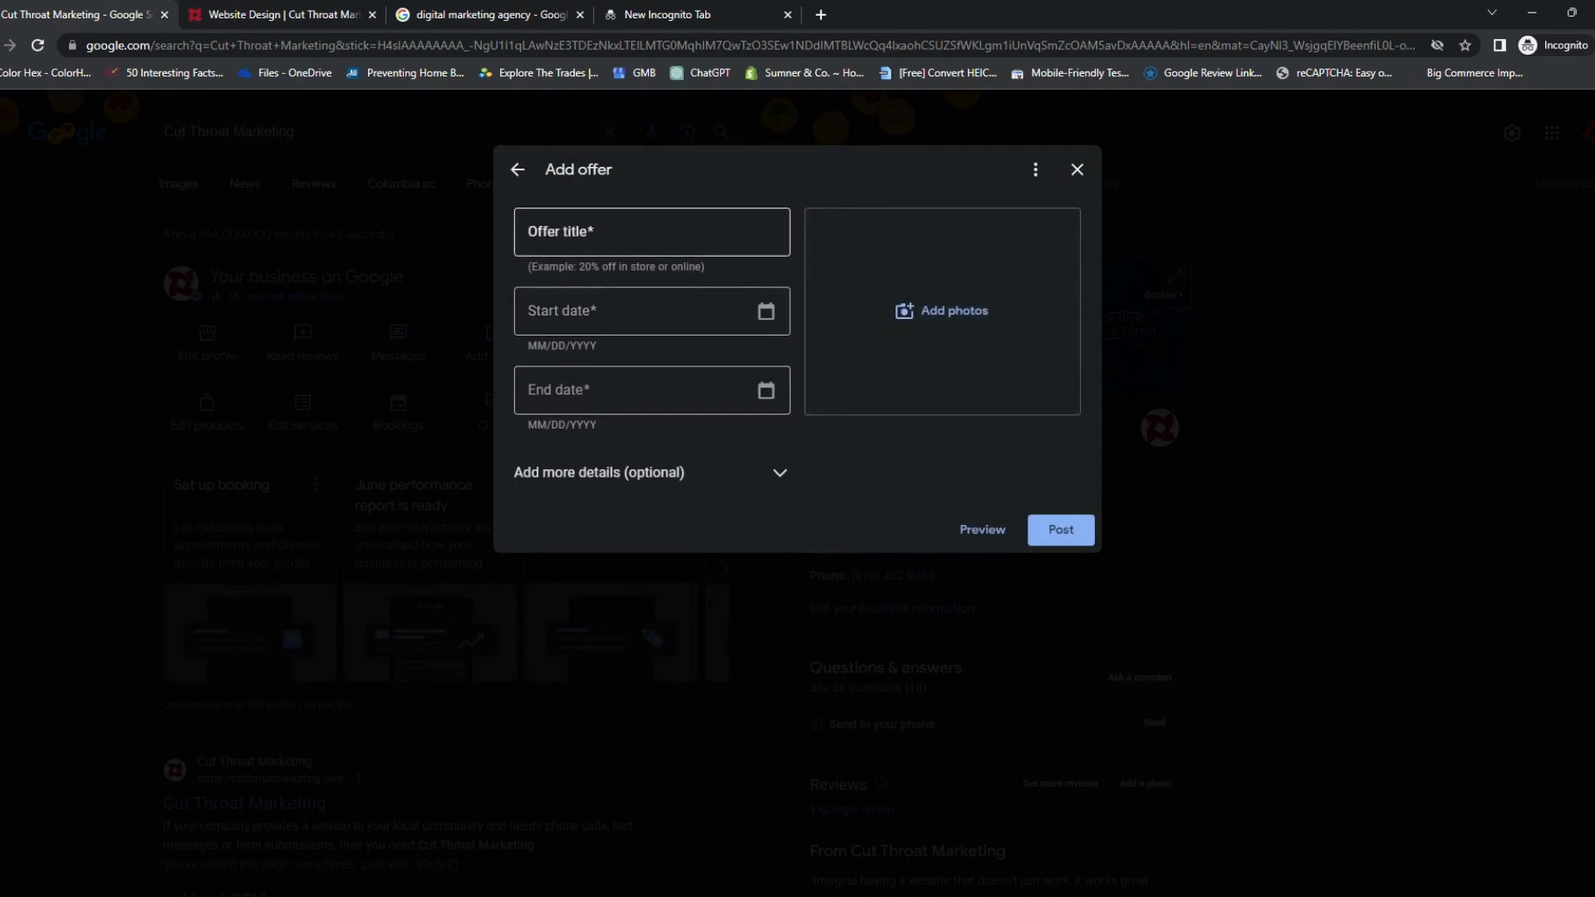
left_click(653, 233)
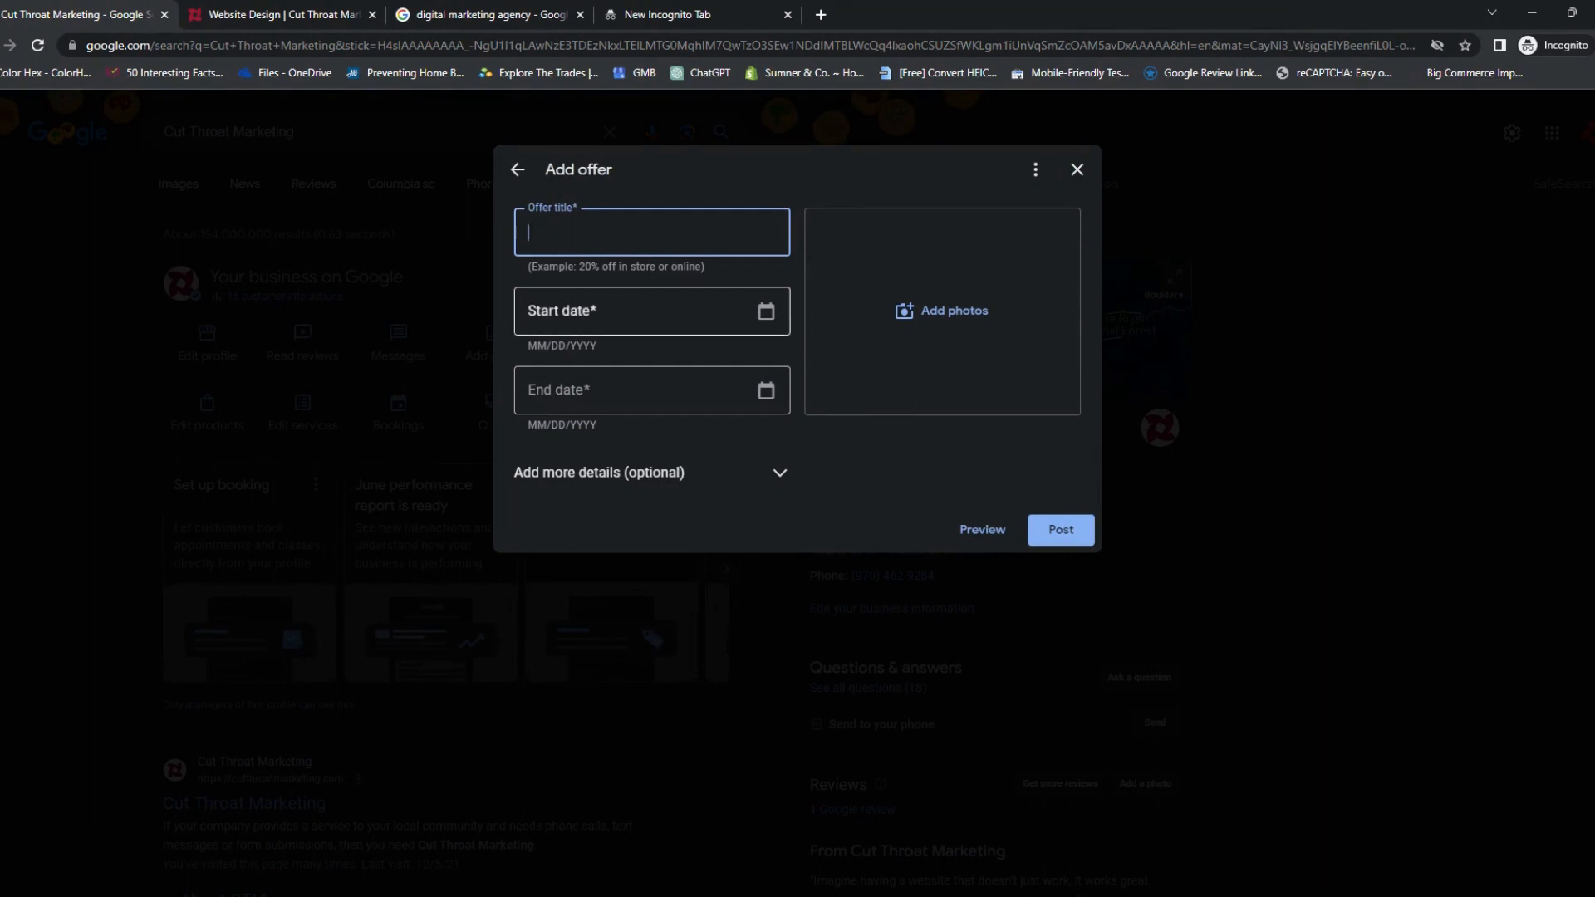
left_click(648, 320)
left_click(654, 393)
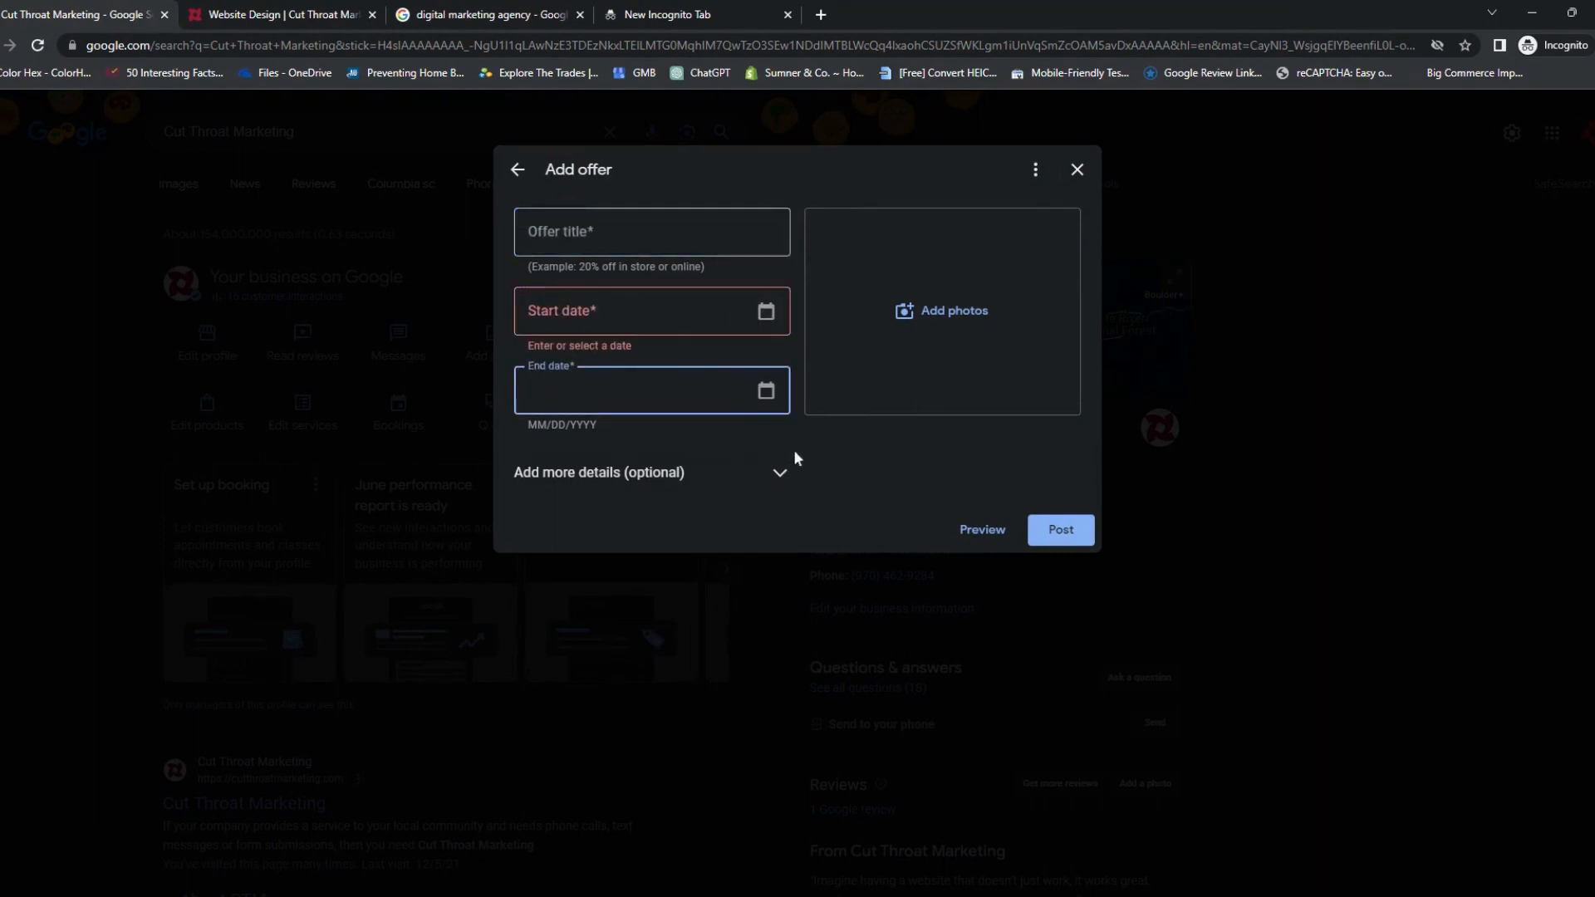
Expand the offer's optional details, examine the offer details, coupon code, redemption link and terms fields, and leave the offer without posting
left_click(779, 474)
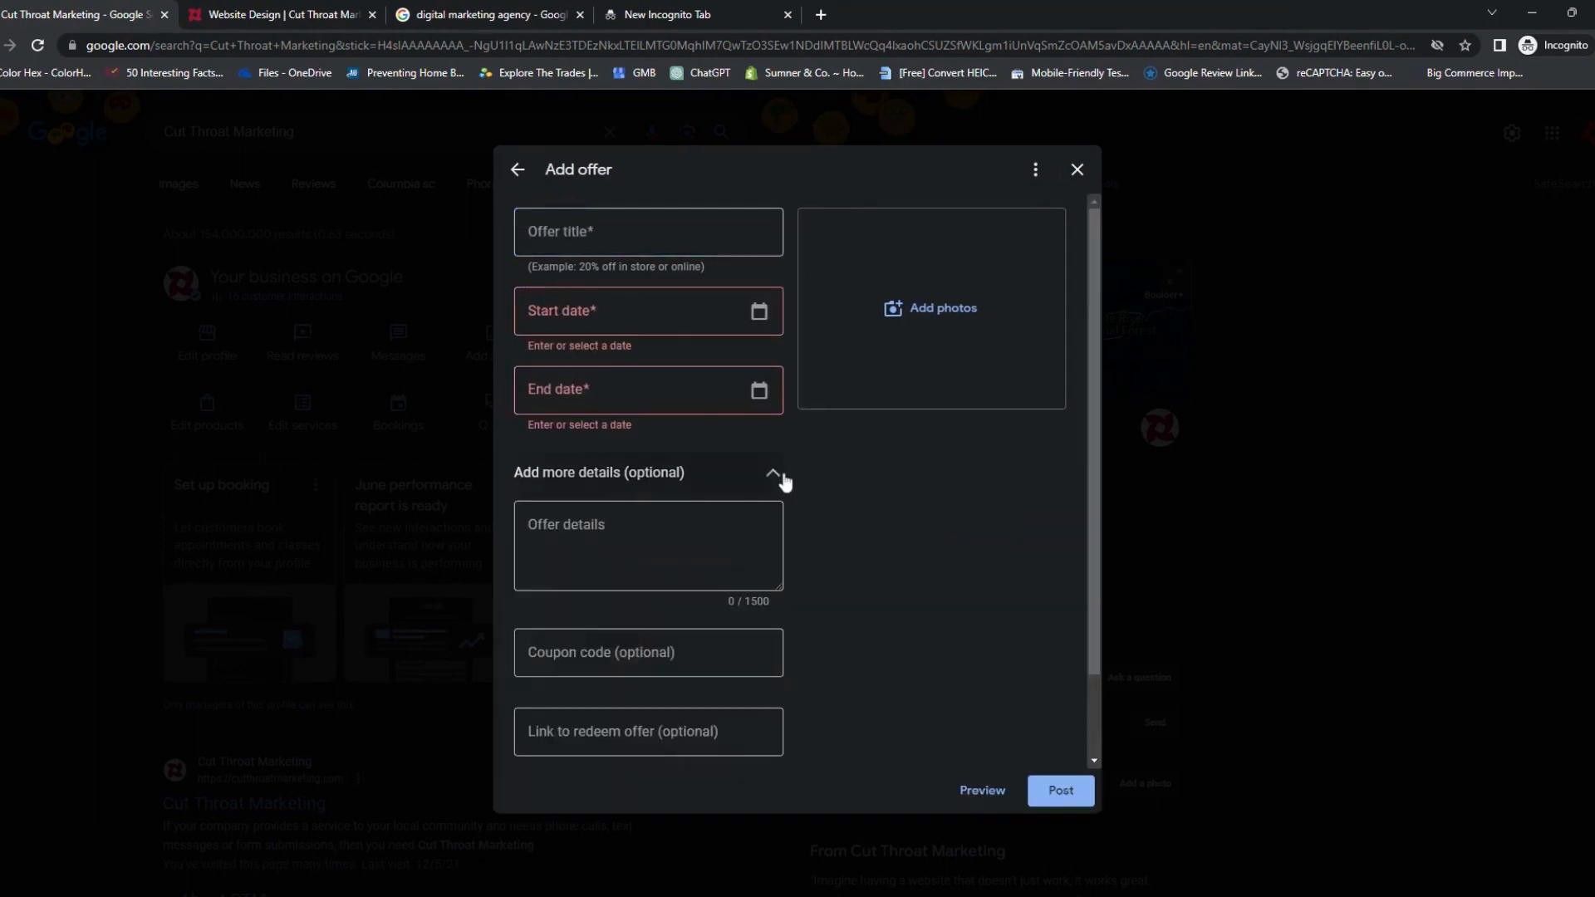
left_click(653, 320)
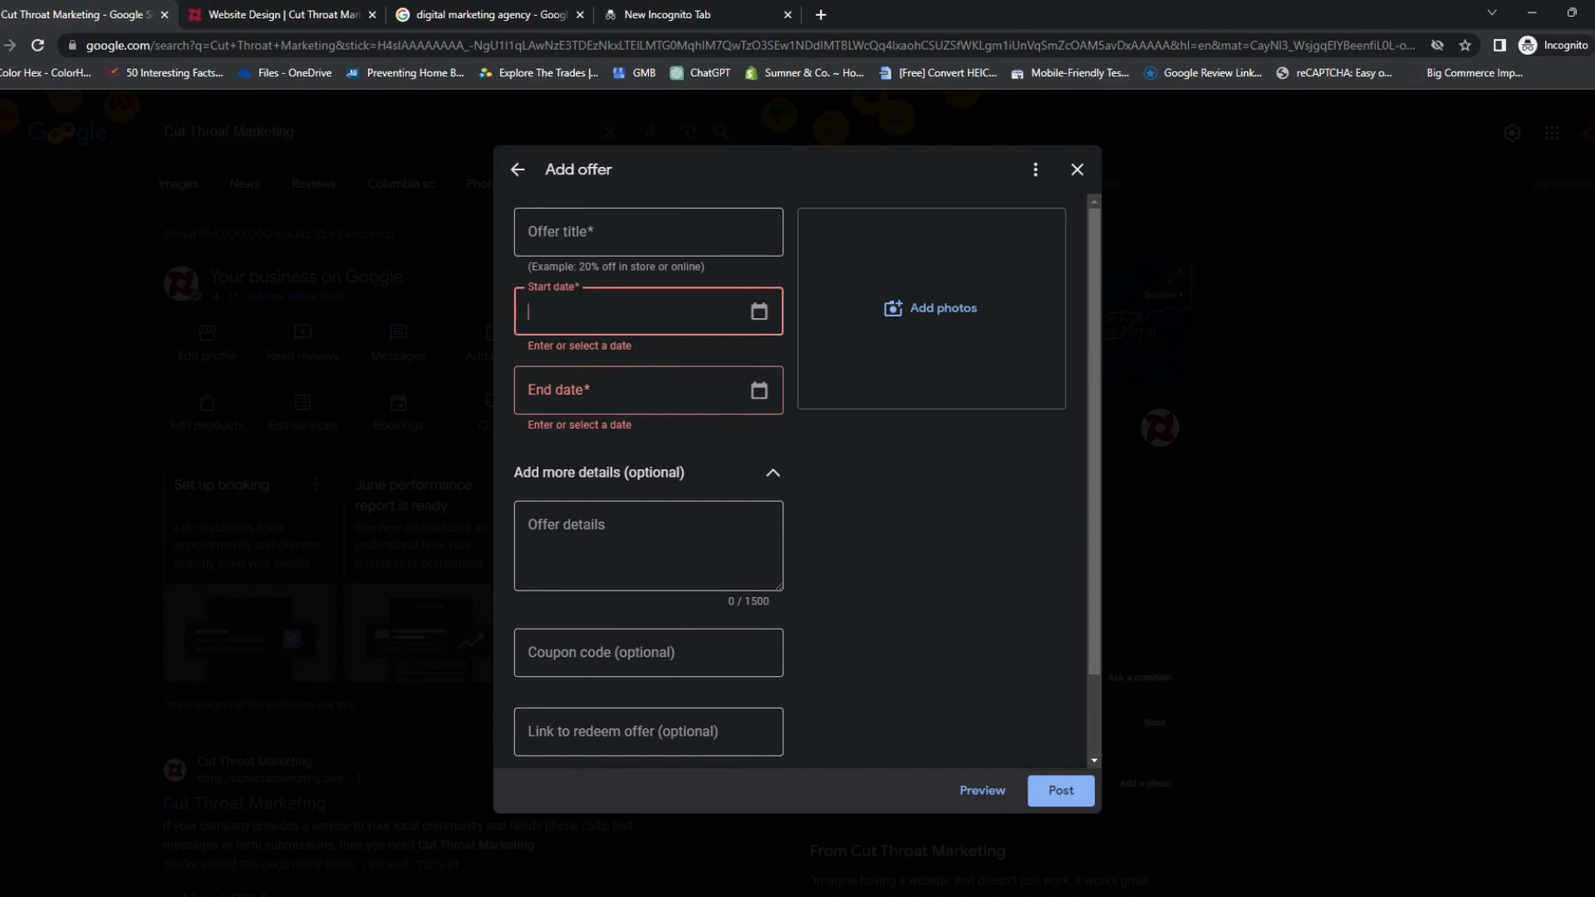
scroll(613, 640, "down", 2)
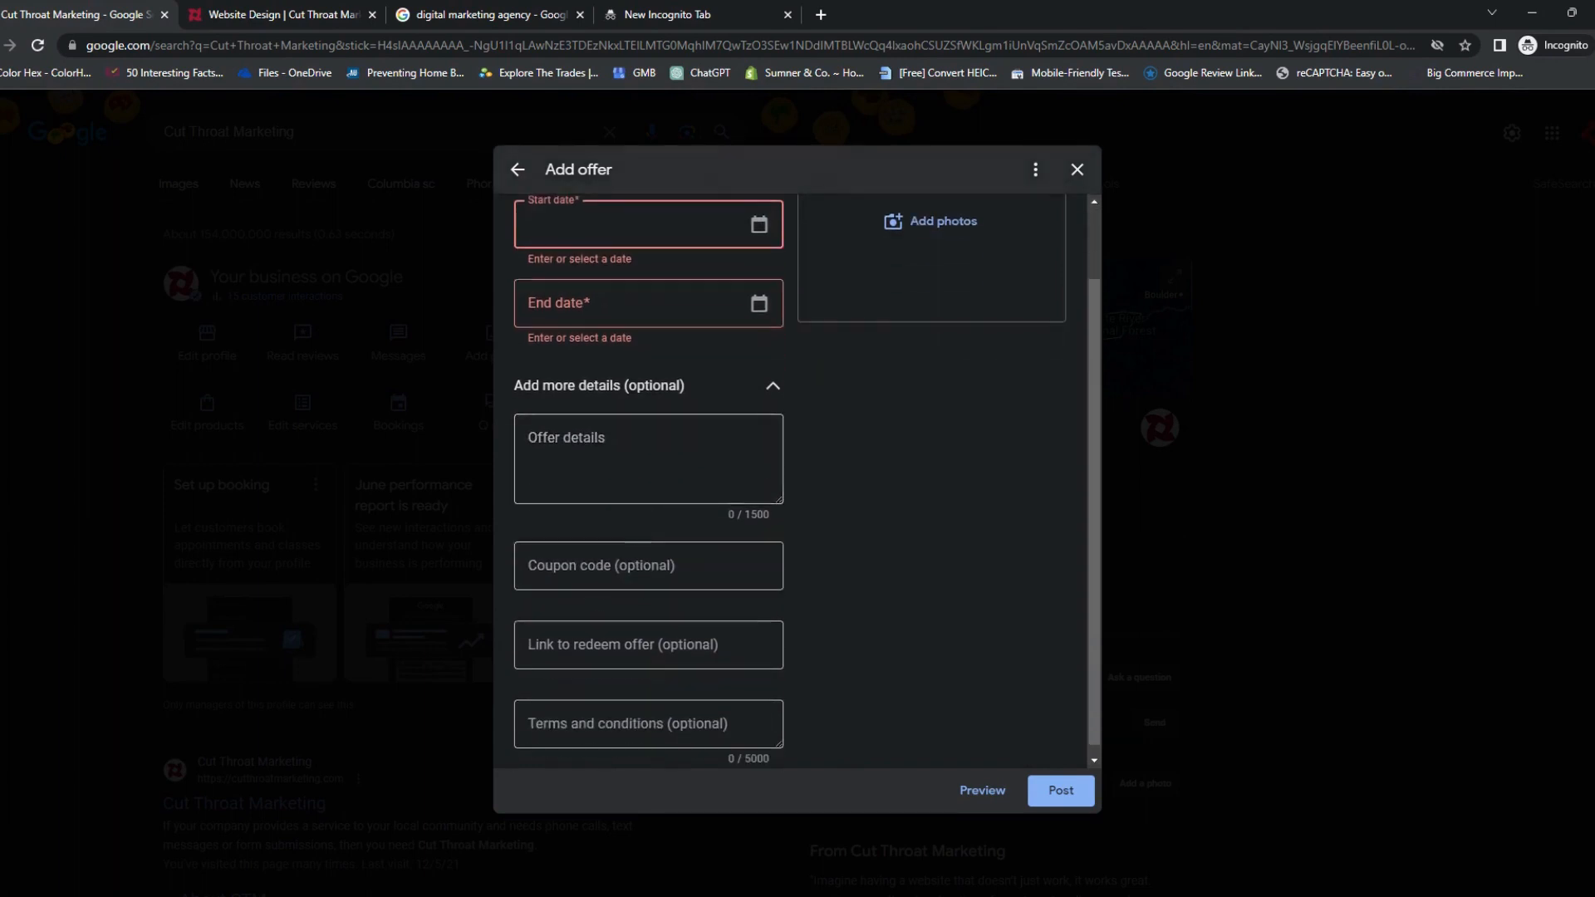
left_click(613, 459)
scroll(716, 480, "up", 1)
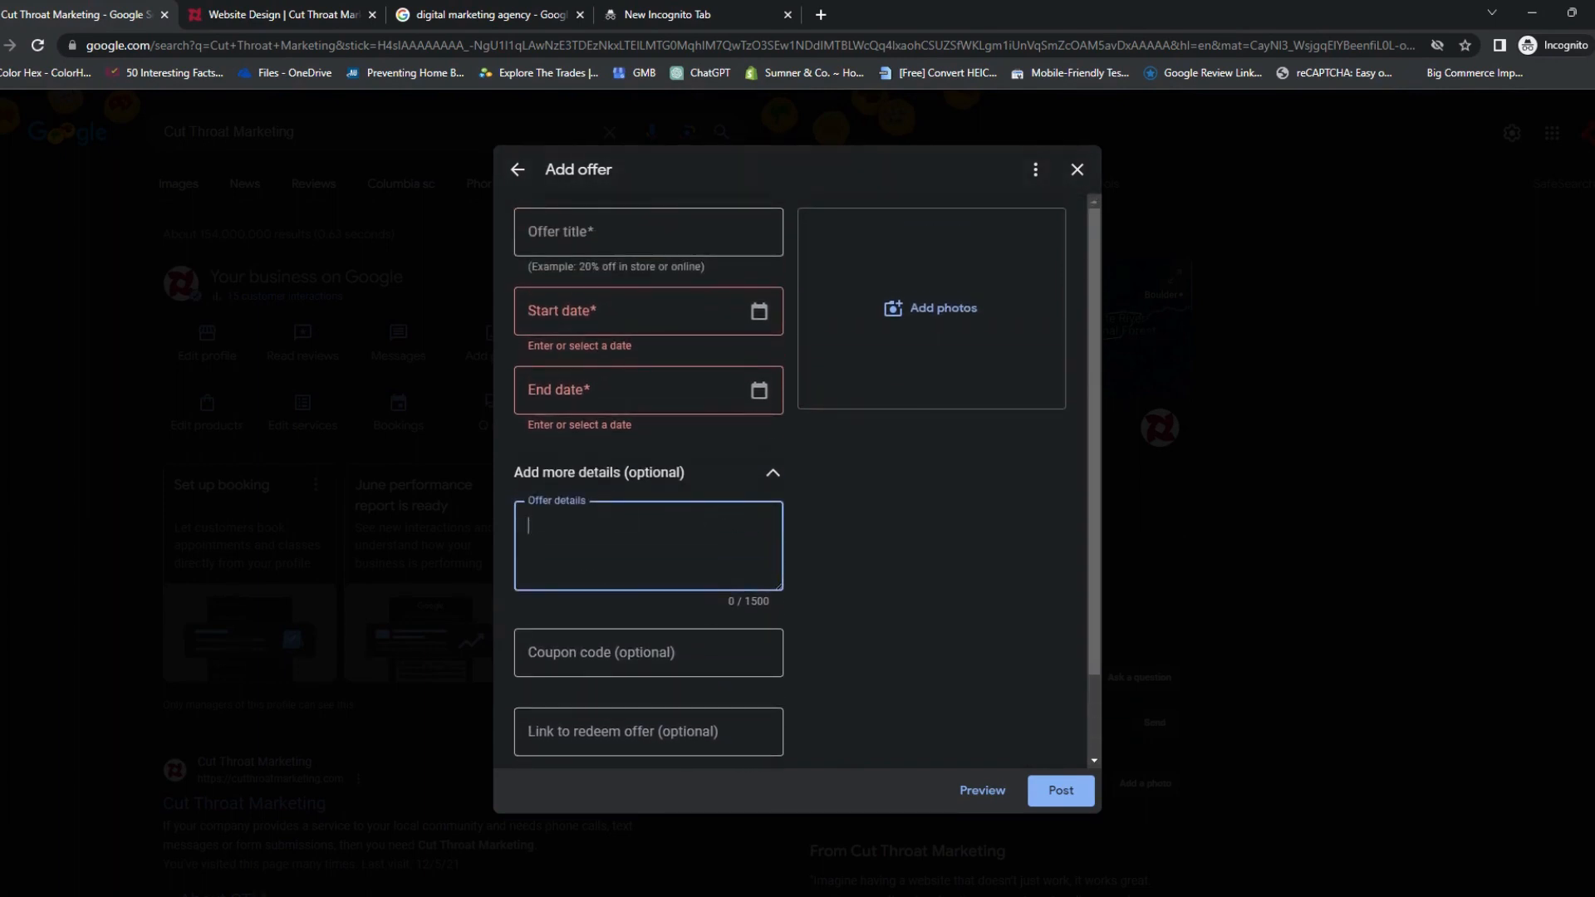
scroll(614, 591, "down", 1)
left_click(615, 555)
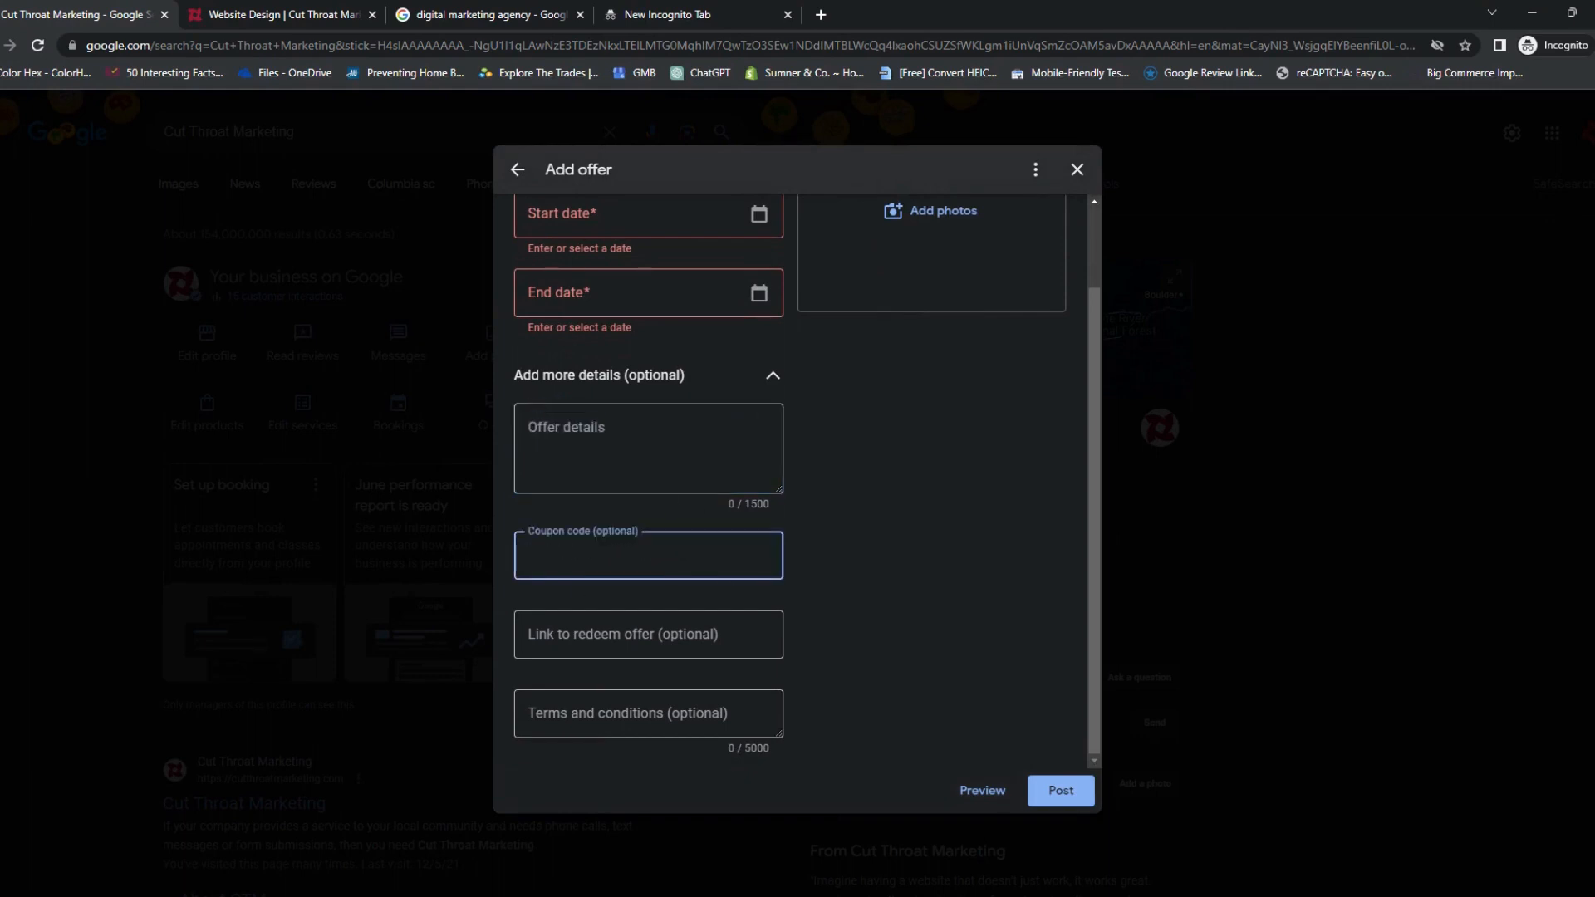
left_click(623, 635)
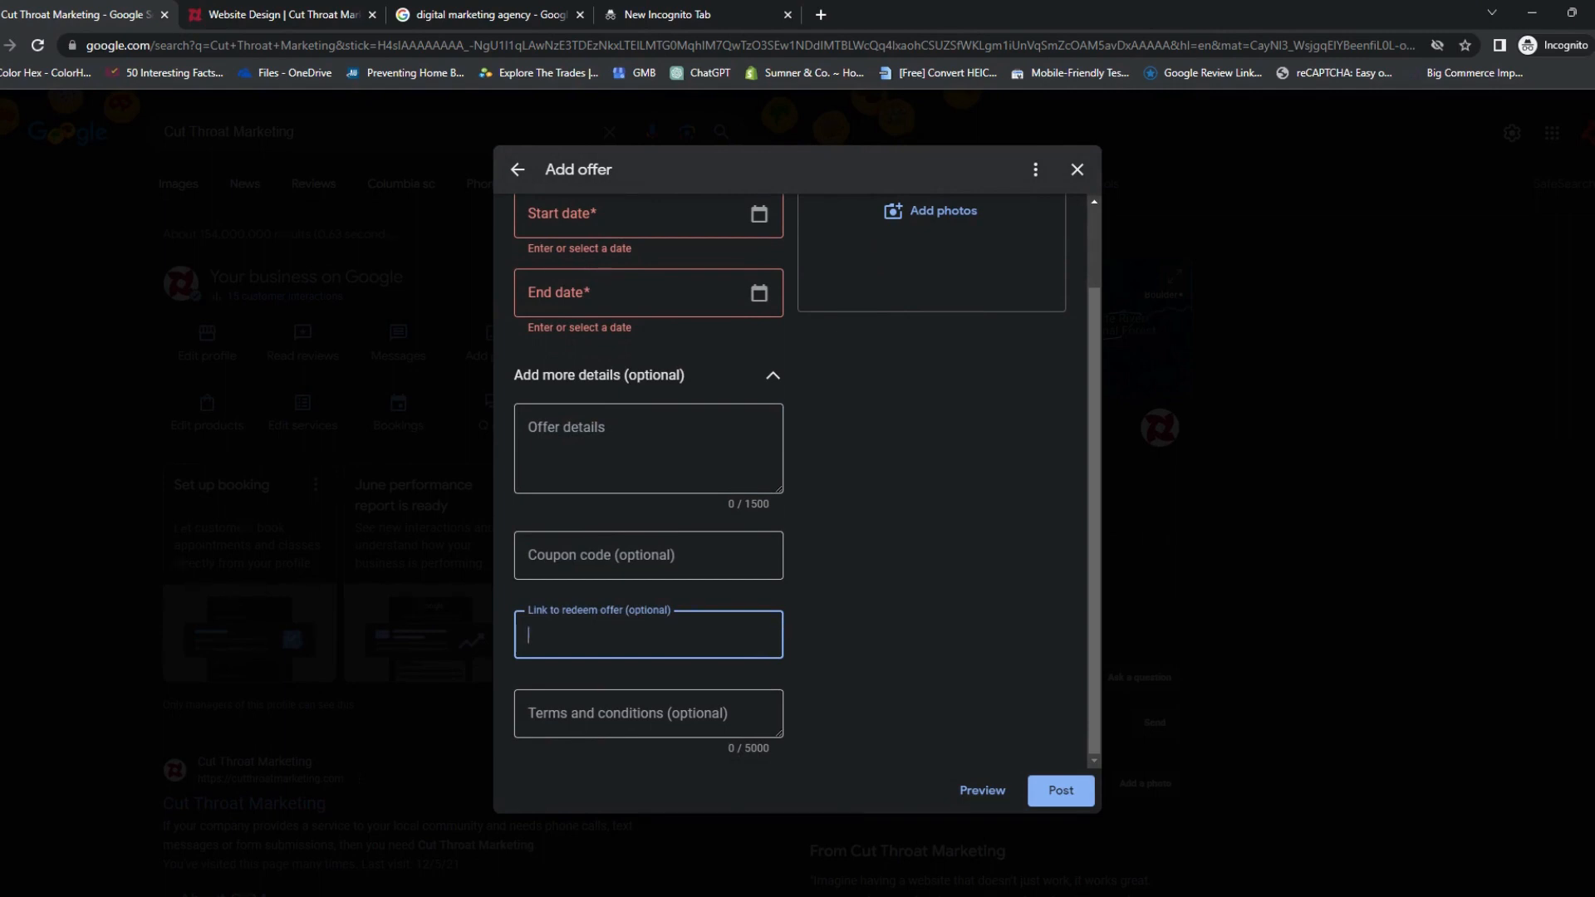
left_click(632, 714)
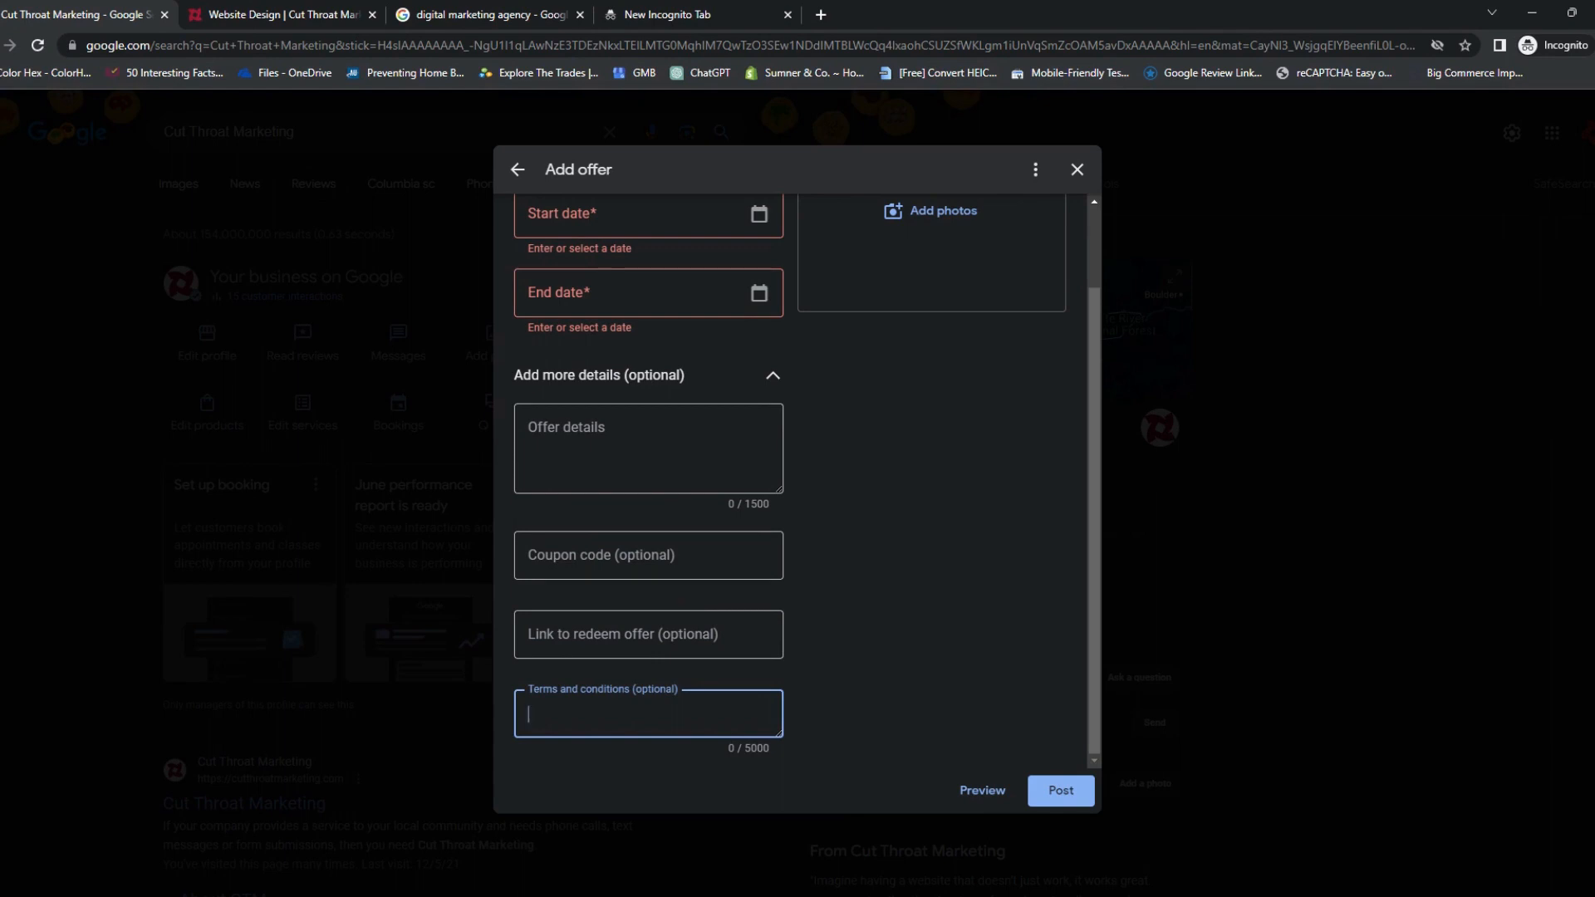
scroll(970, 440, "up", 2)
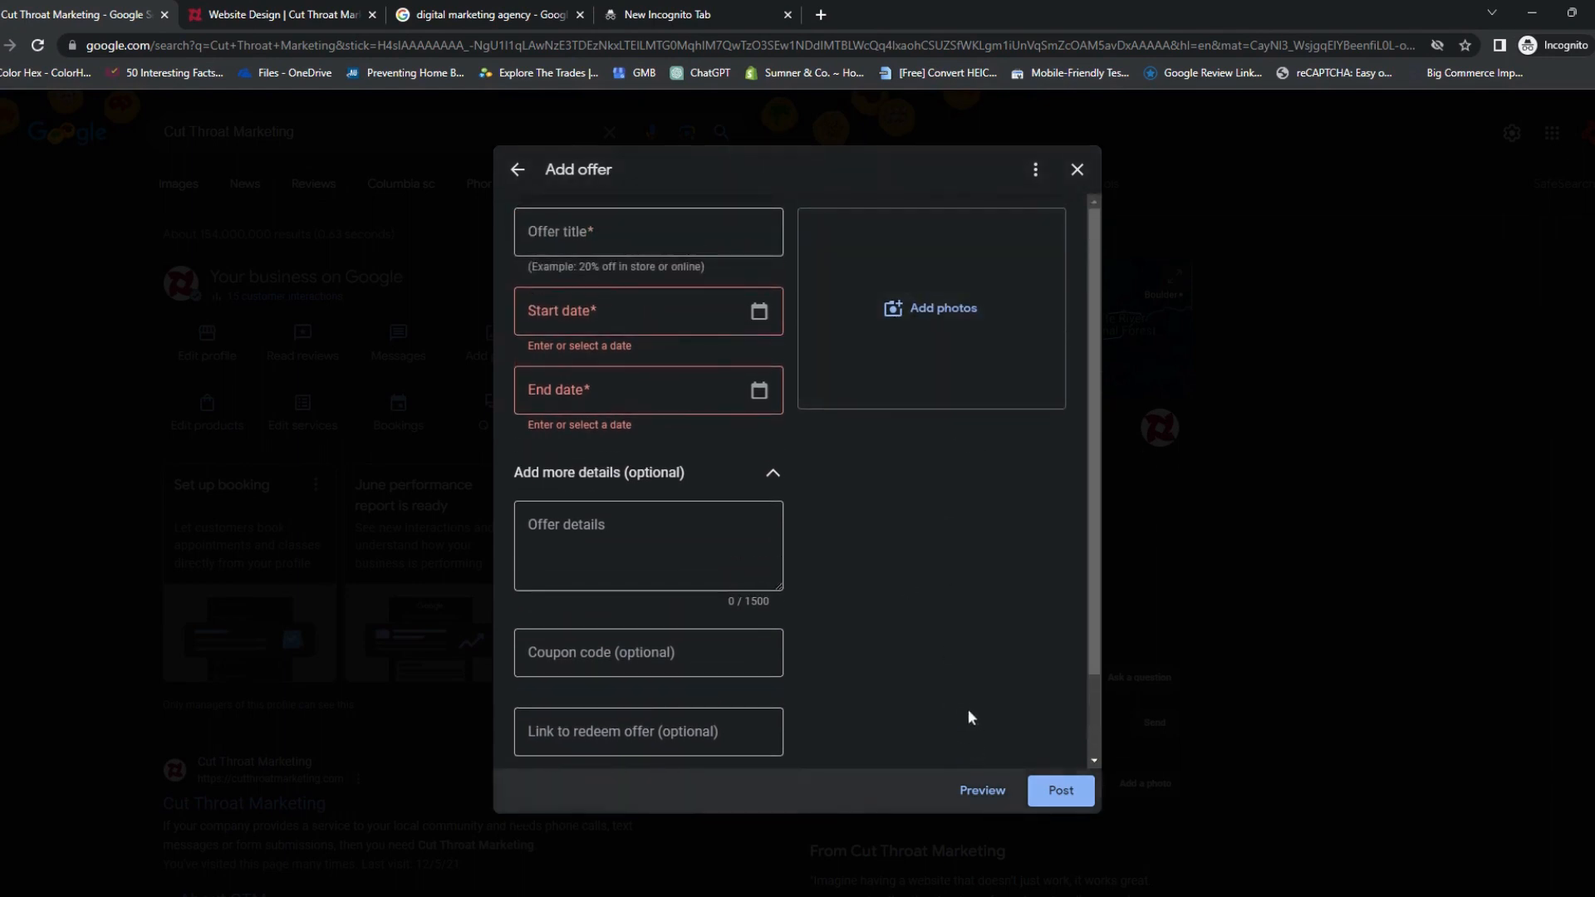
scroll(969, 710, "down", 2)
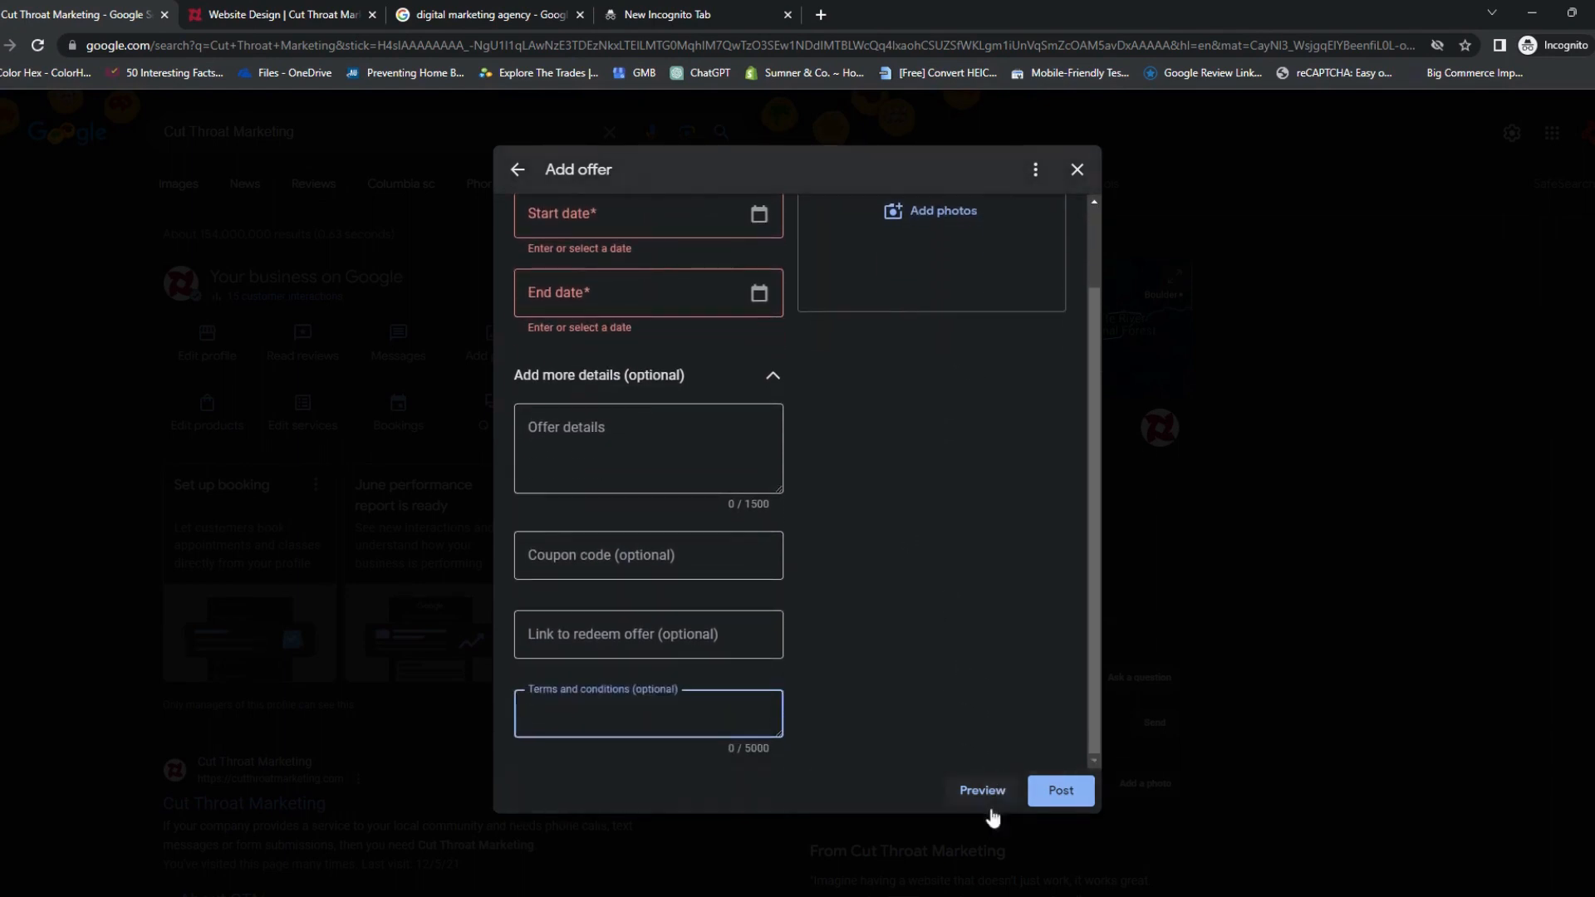
left_click(516, 172)
left_click(919, 558)
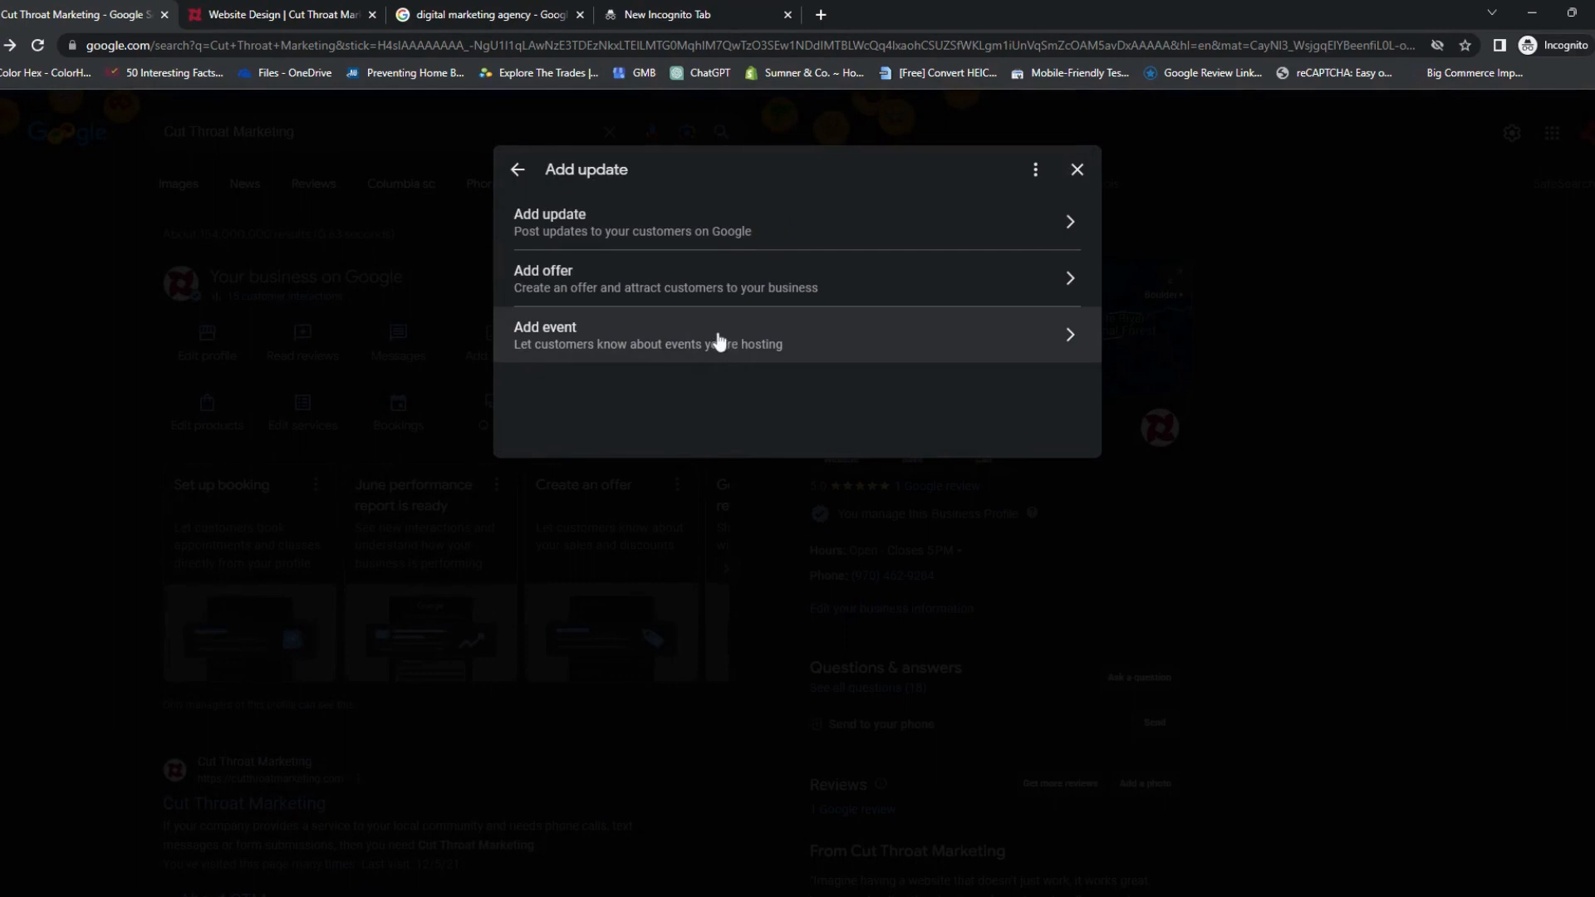
Start a new event post and examine its title, date, time and details fields and the available button options without posting
left_click(814, 343)
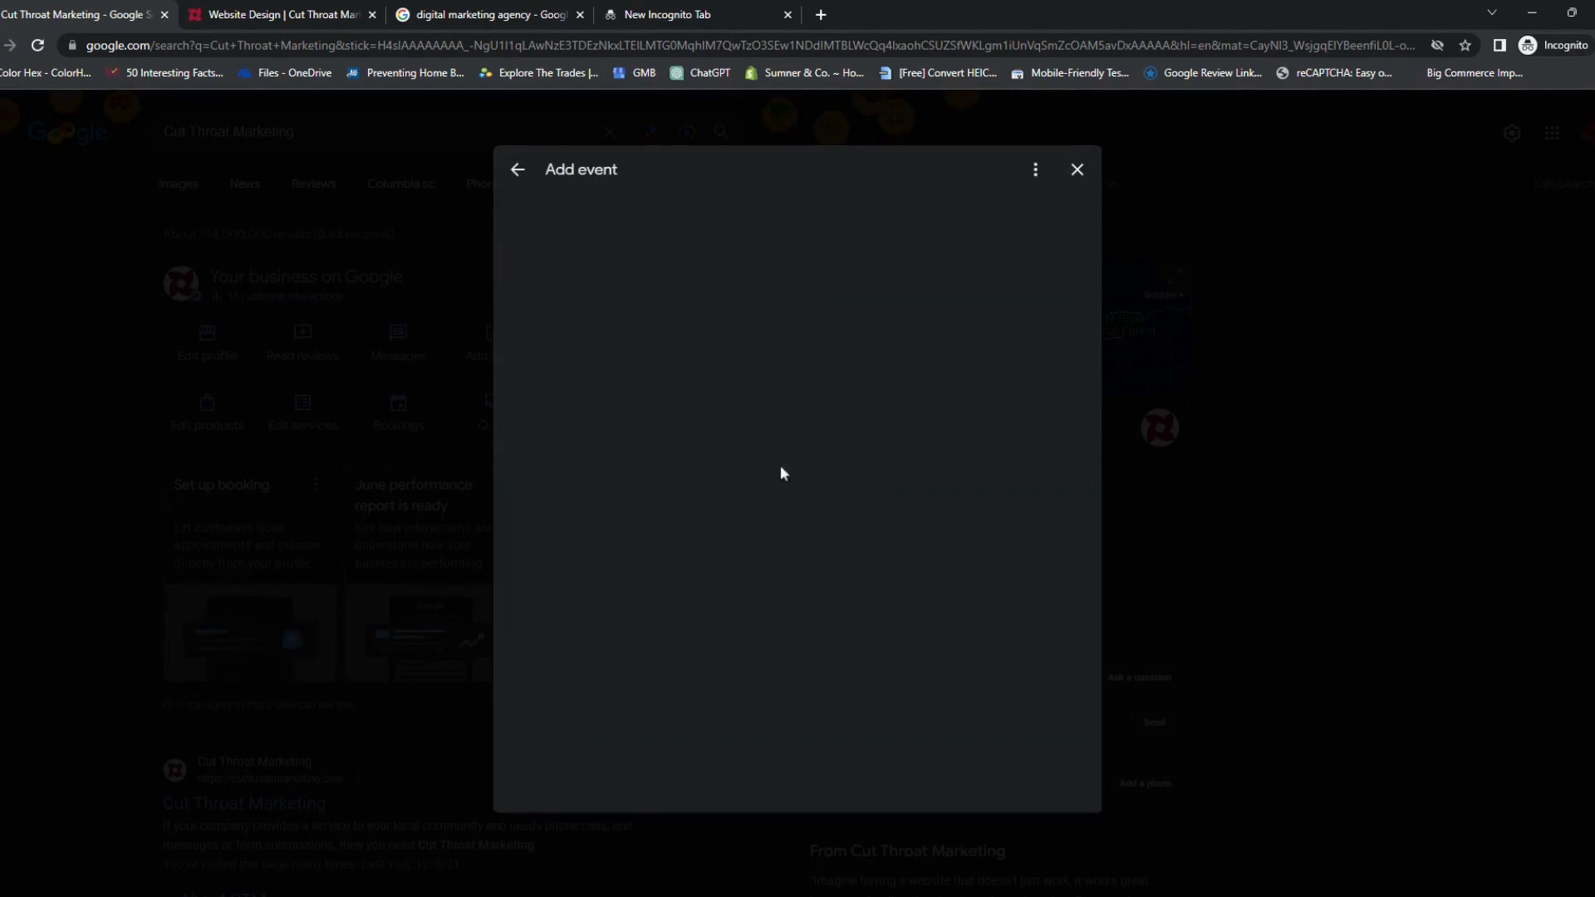
left_click(645, 233)
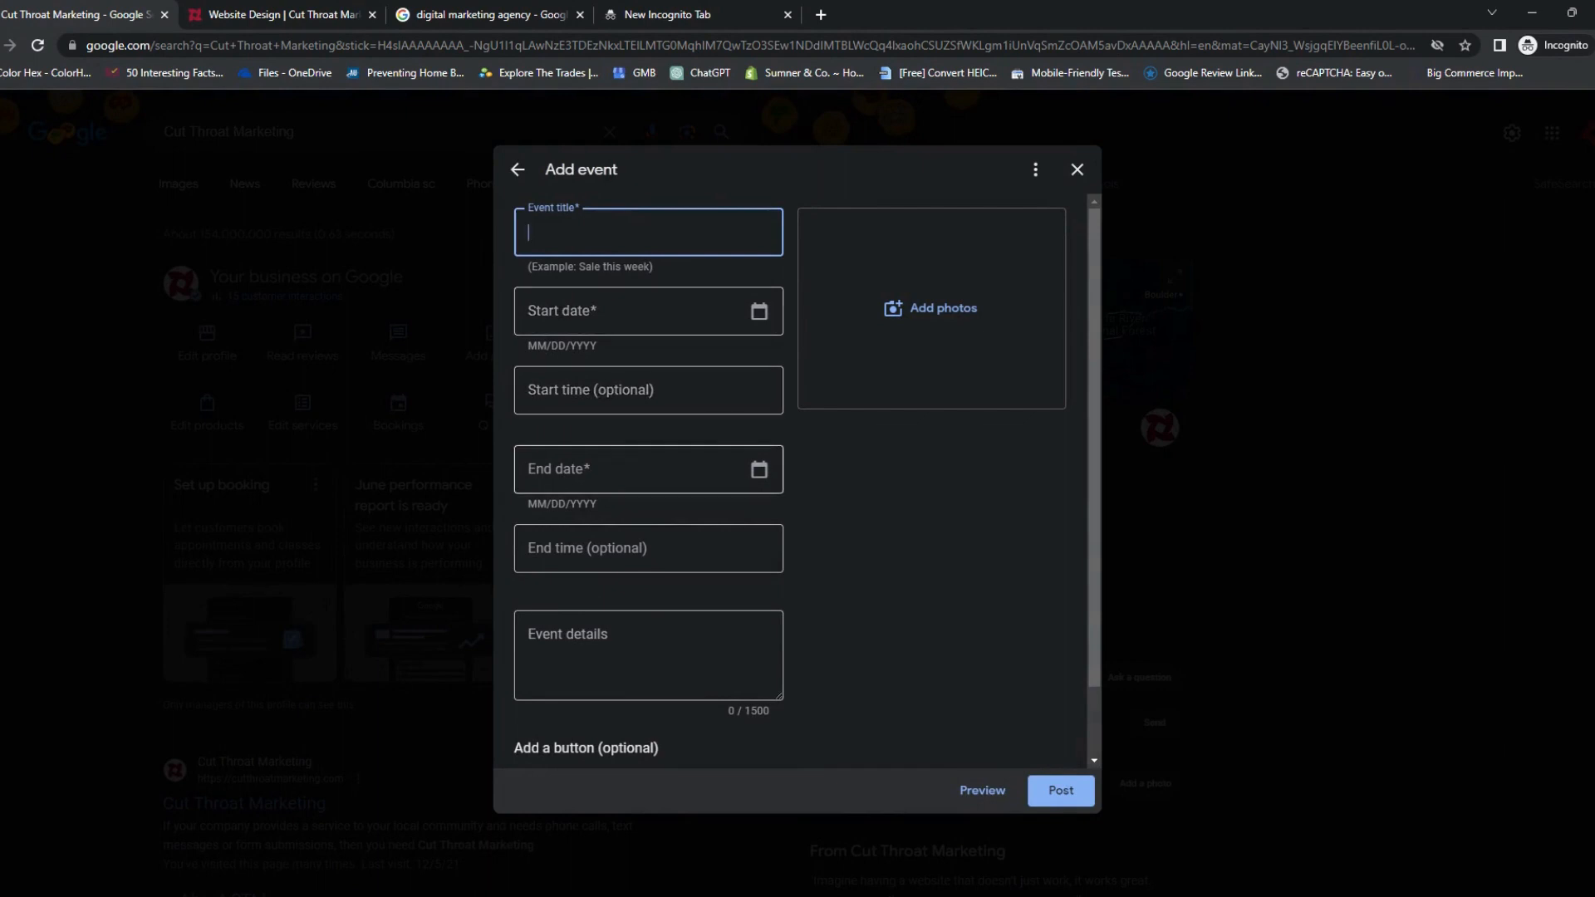
scroll(727, 532, "down", 1)
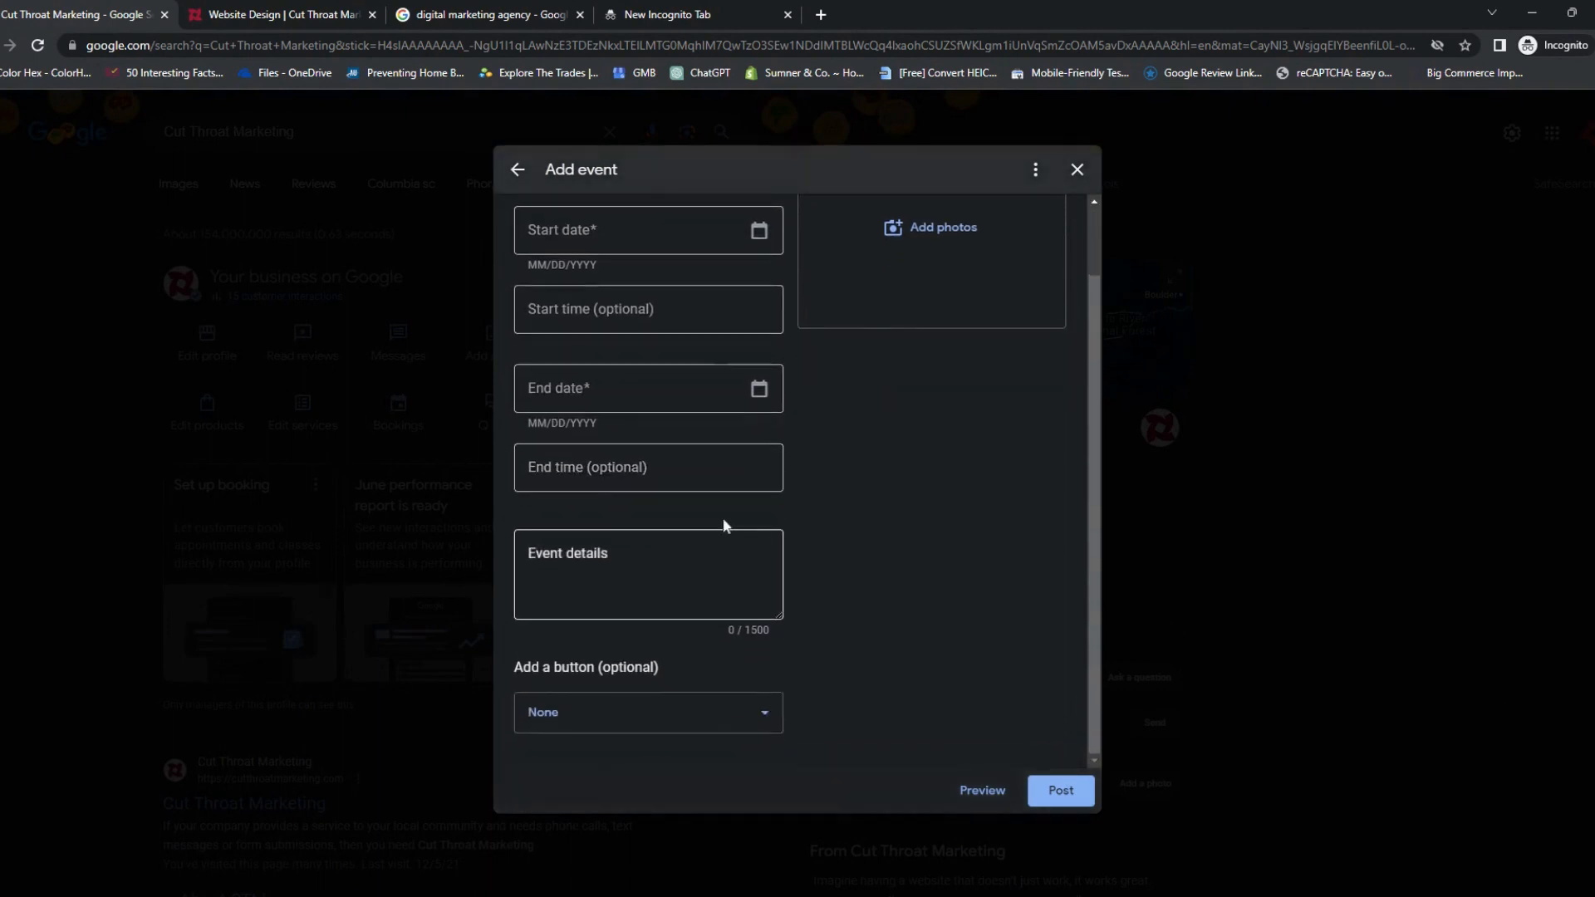
left_click(726, 540)
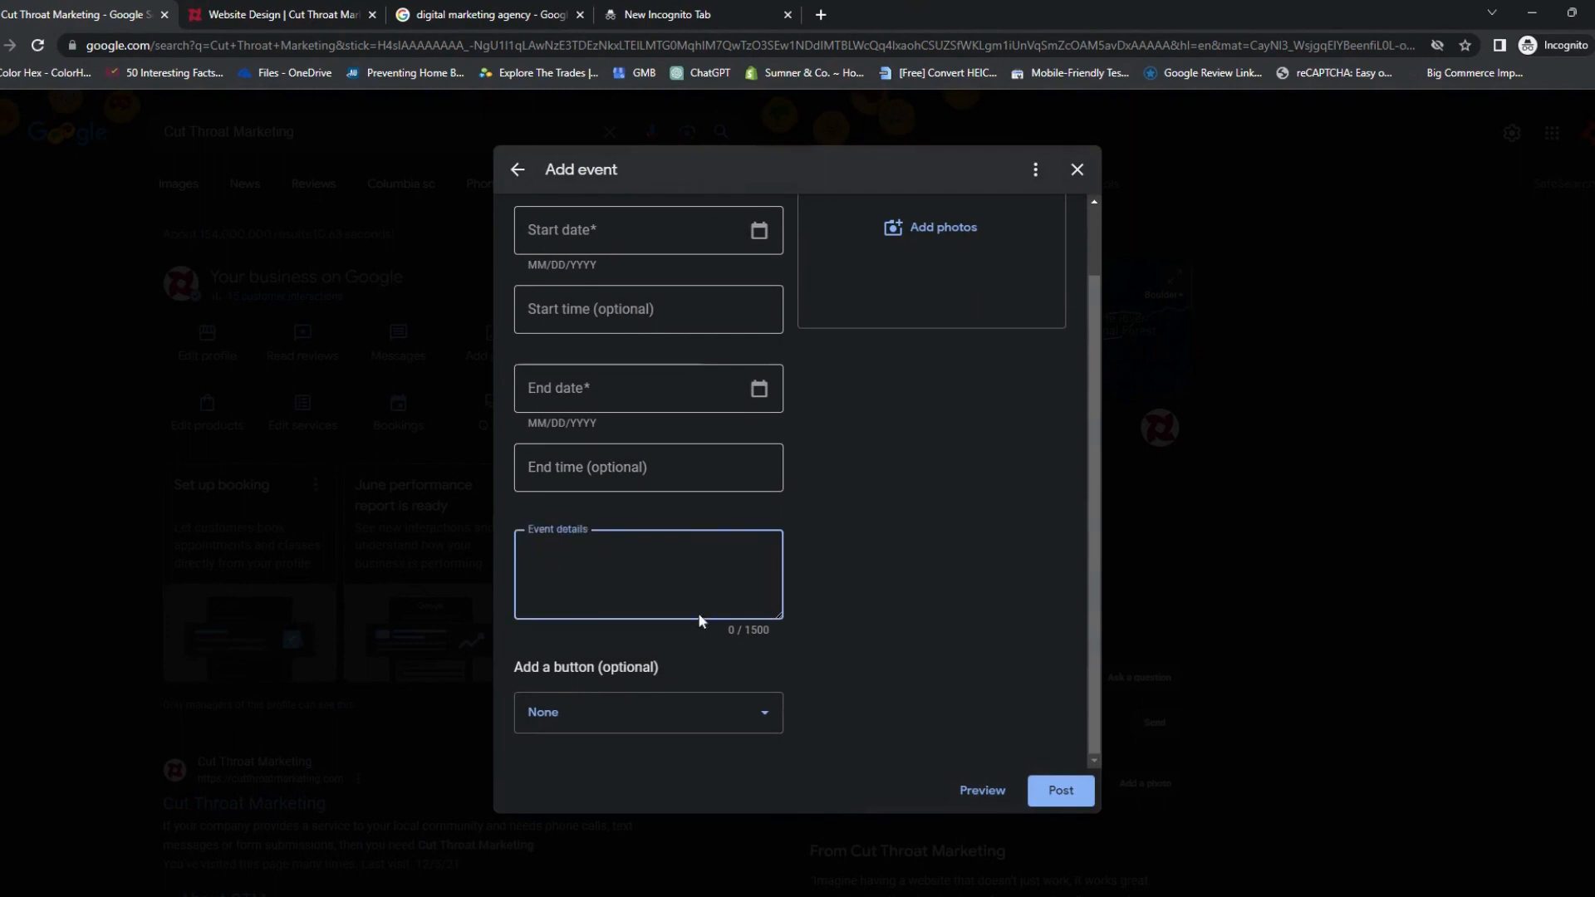
left_click(609, 716)
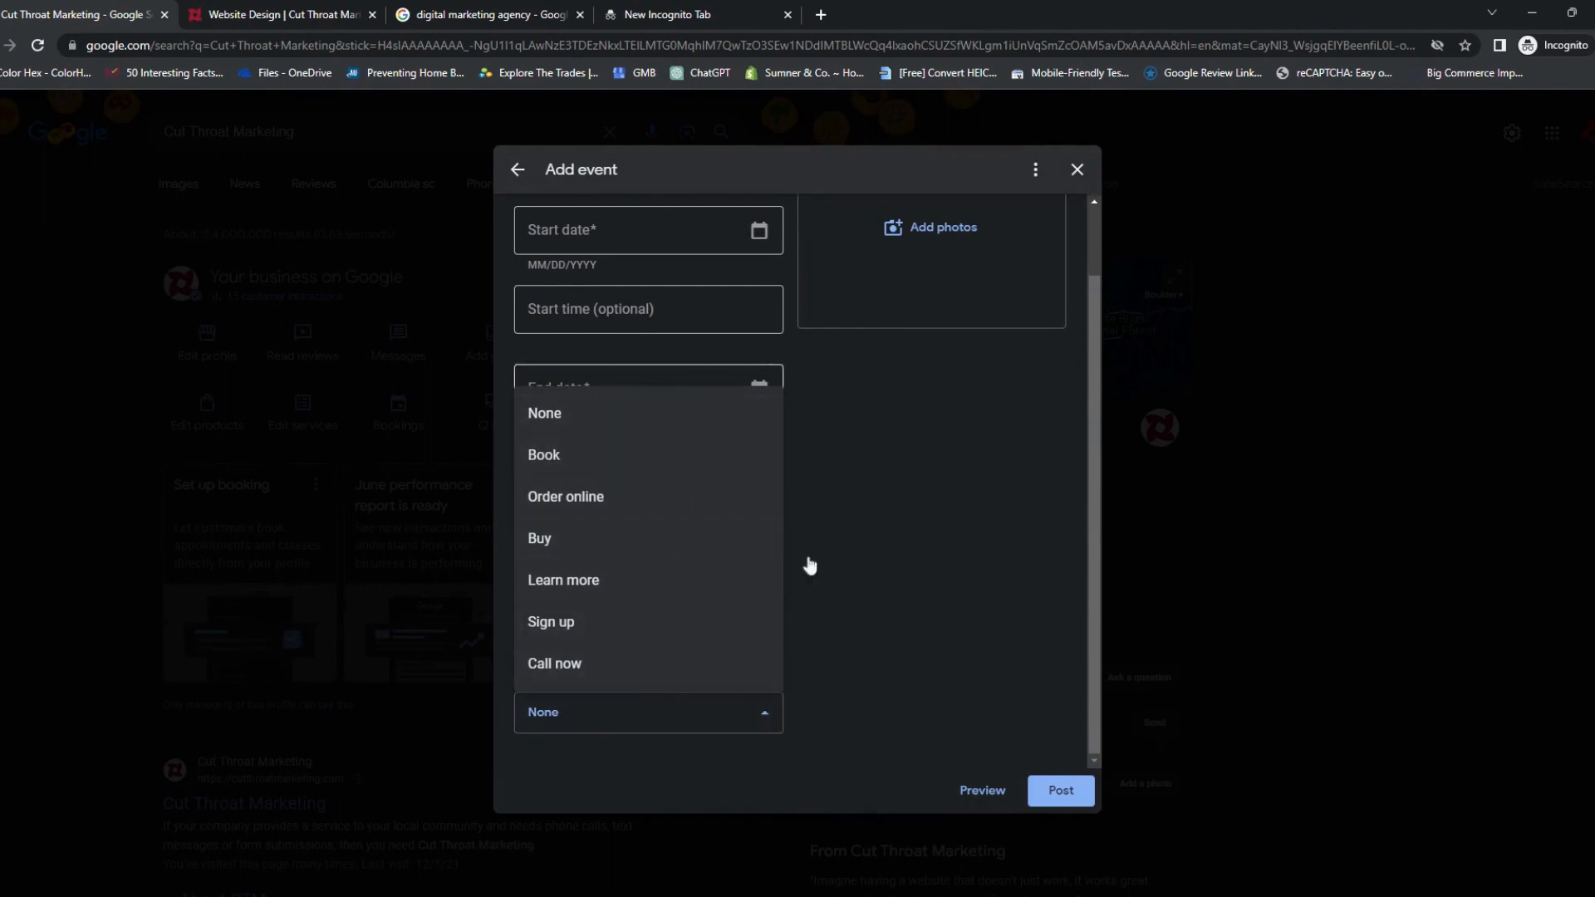
left_click(981, 625)
scroll(923, 343, "up", 1)
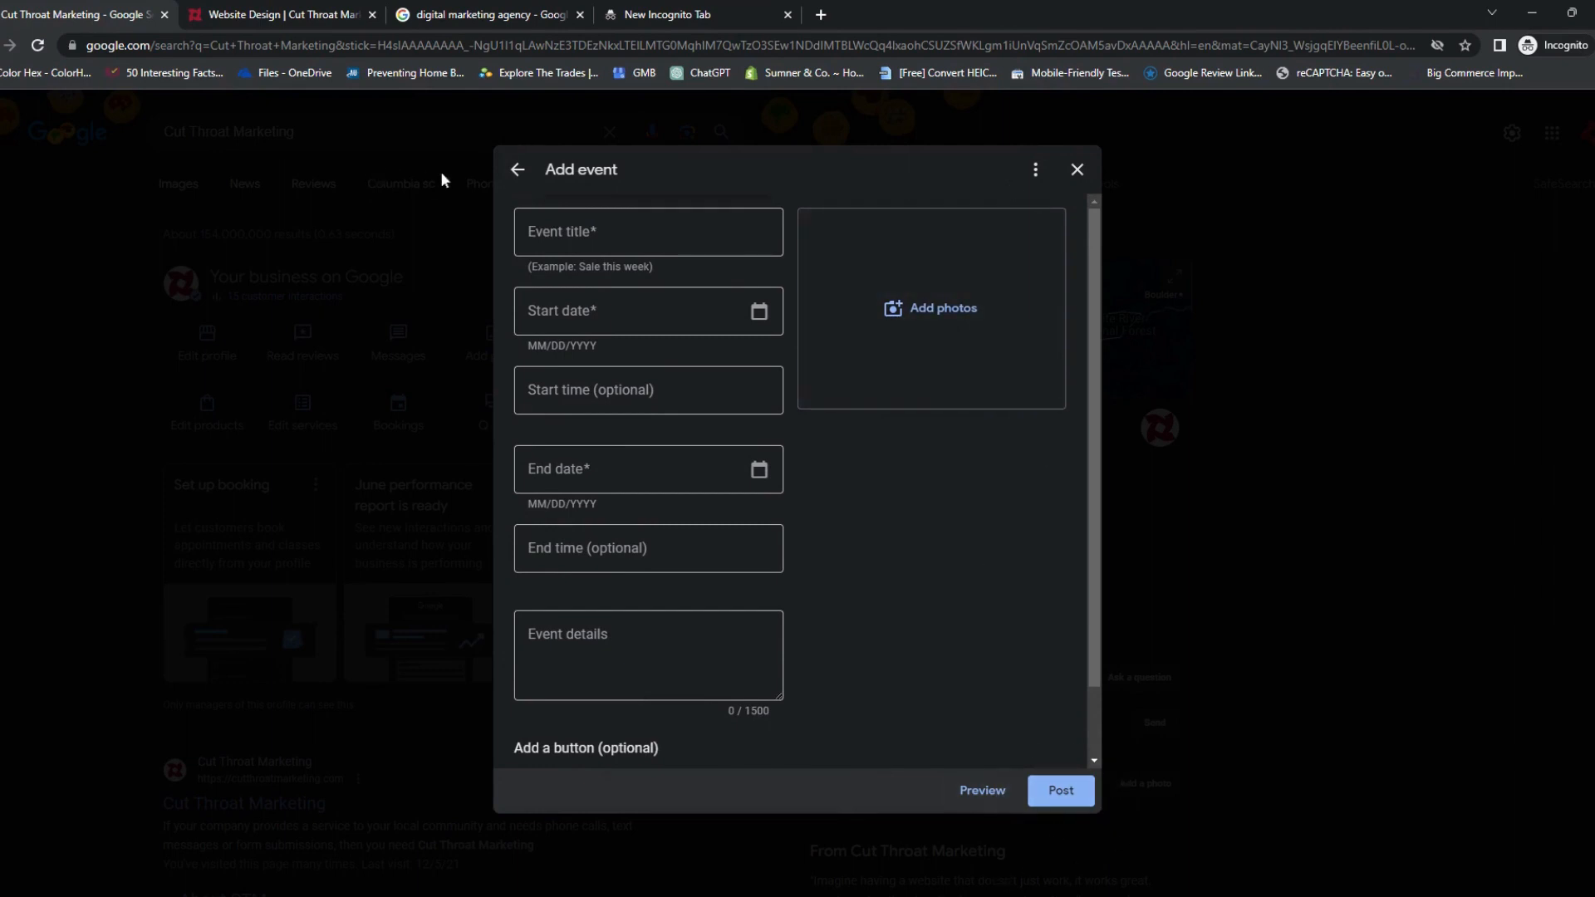
left_click(530, 175)
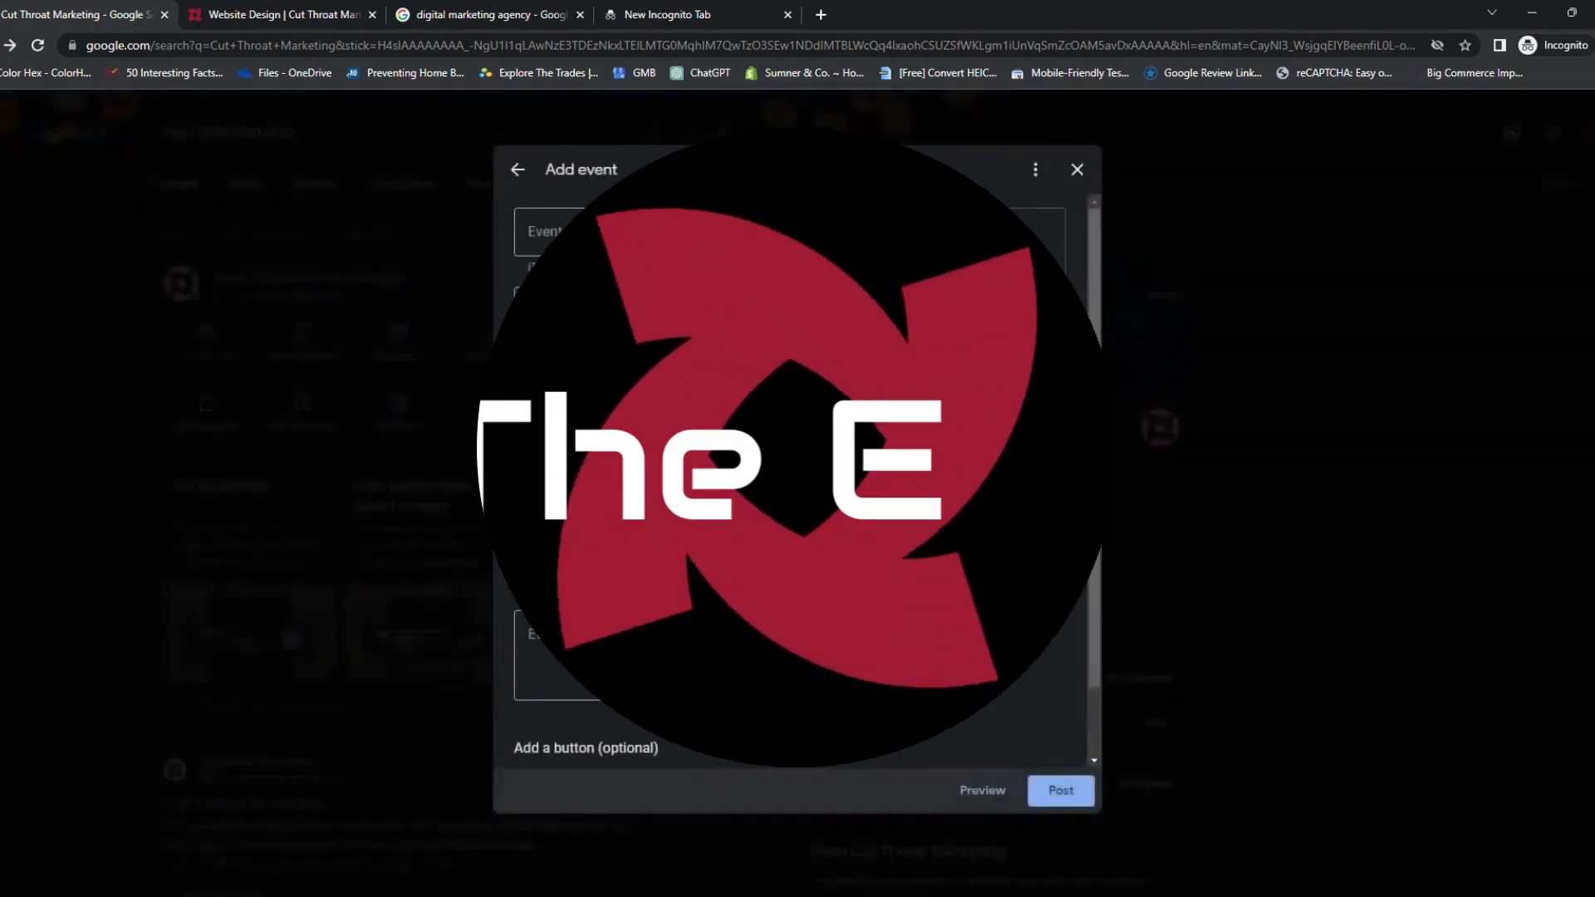